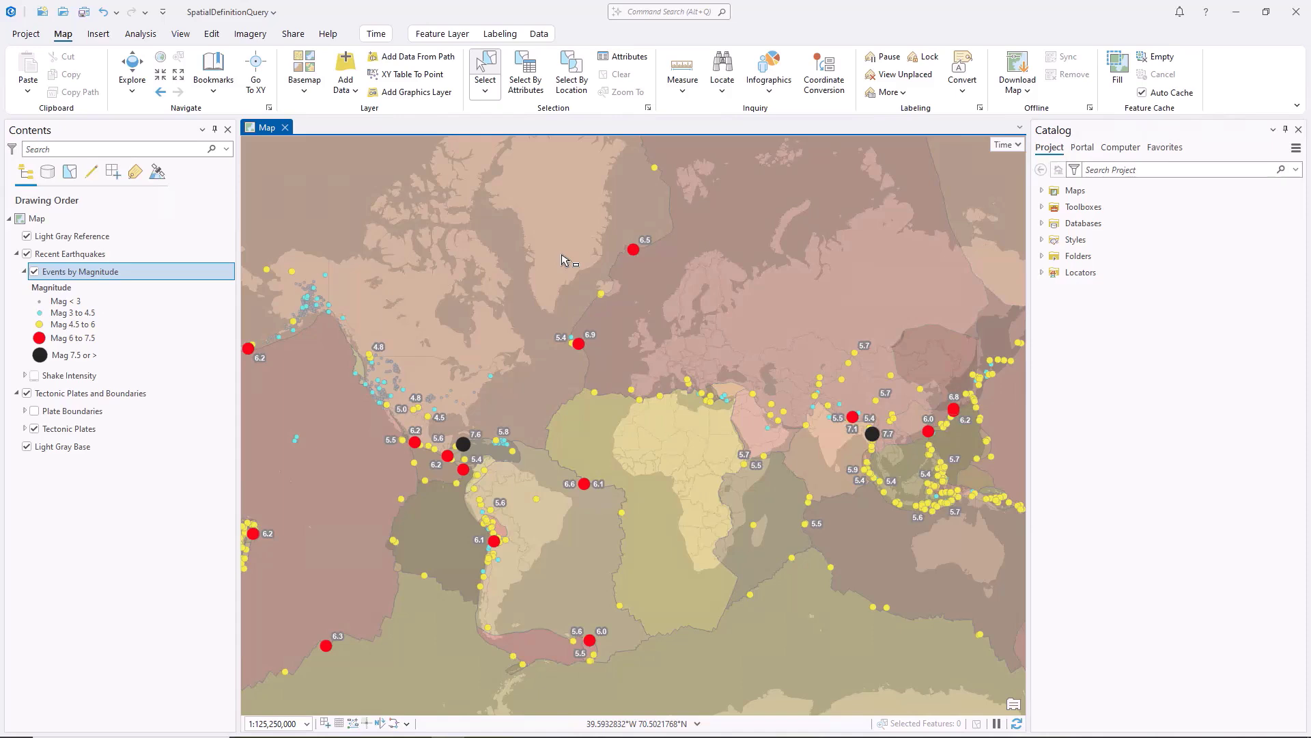
Step: Select the Caribbean tectonic plate and zoom to the Caribbean bookmark
{"action": "left_click", "coordinate": [481, 455]}
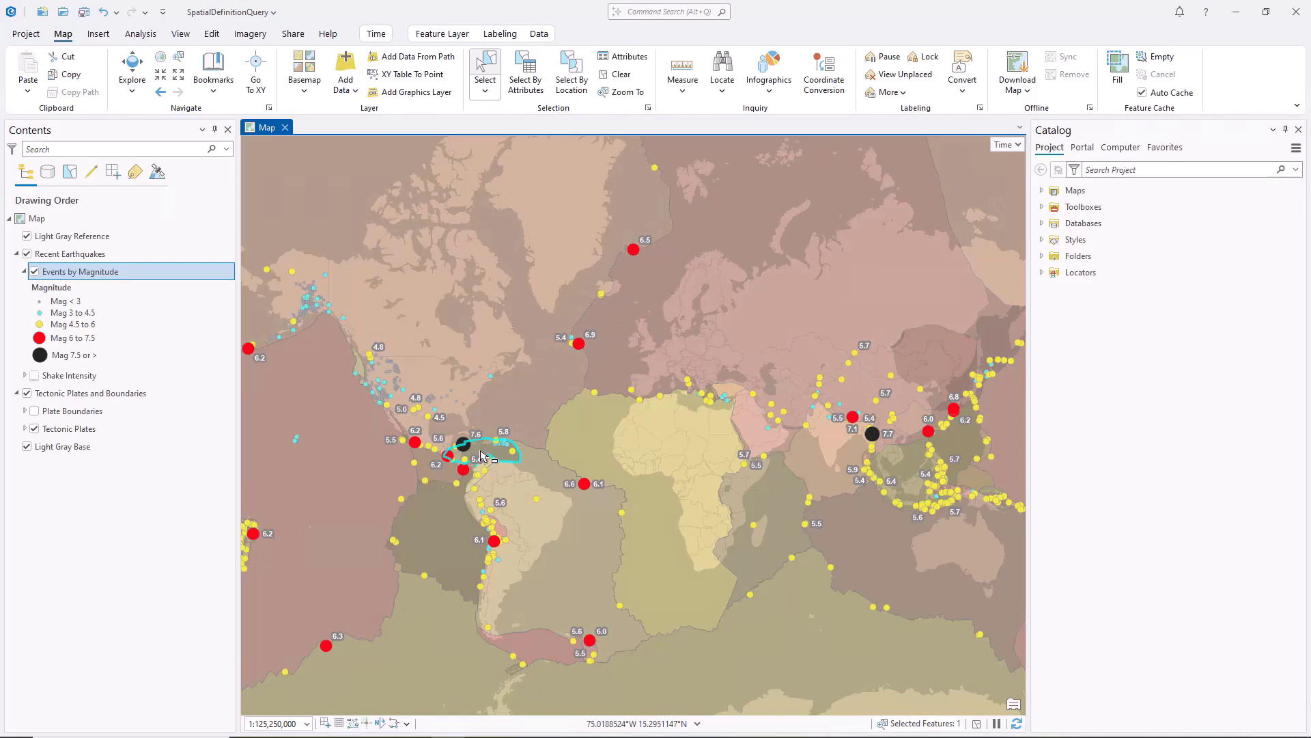
{"action": "left_click", "coordinate": [216, 96]}
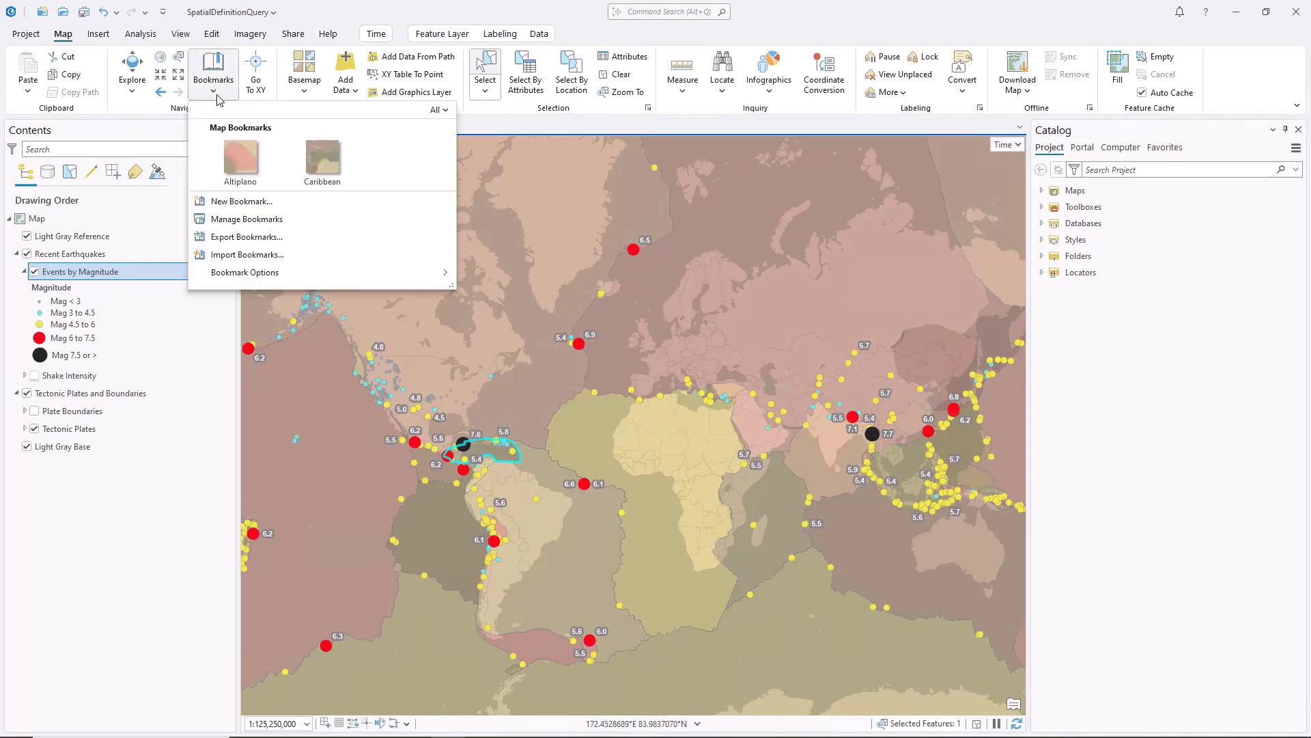
{"action": "left_click", "coordinate": [339, 170]}
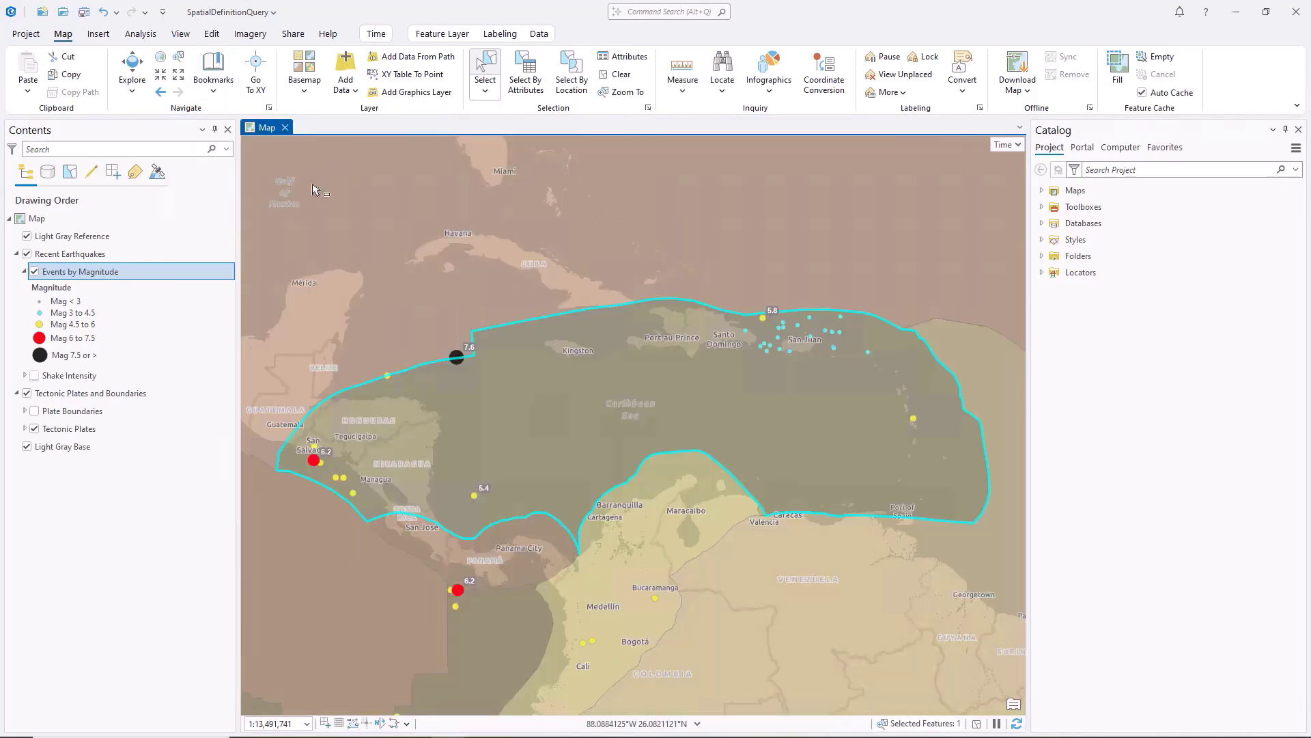
Step: Start a new definition query on the Events by Magnitude layer with a spatial clause
{"action": "right_click", "coordinate": [173, 282]}
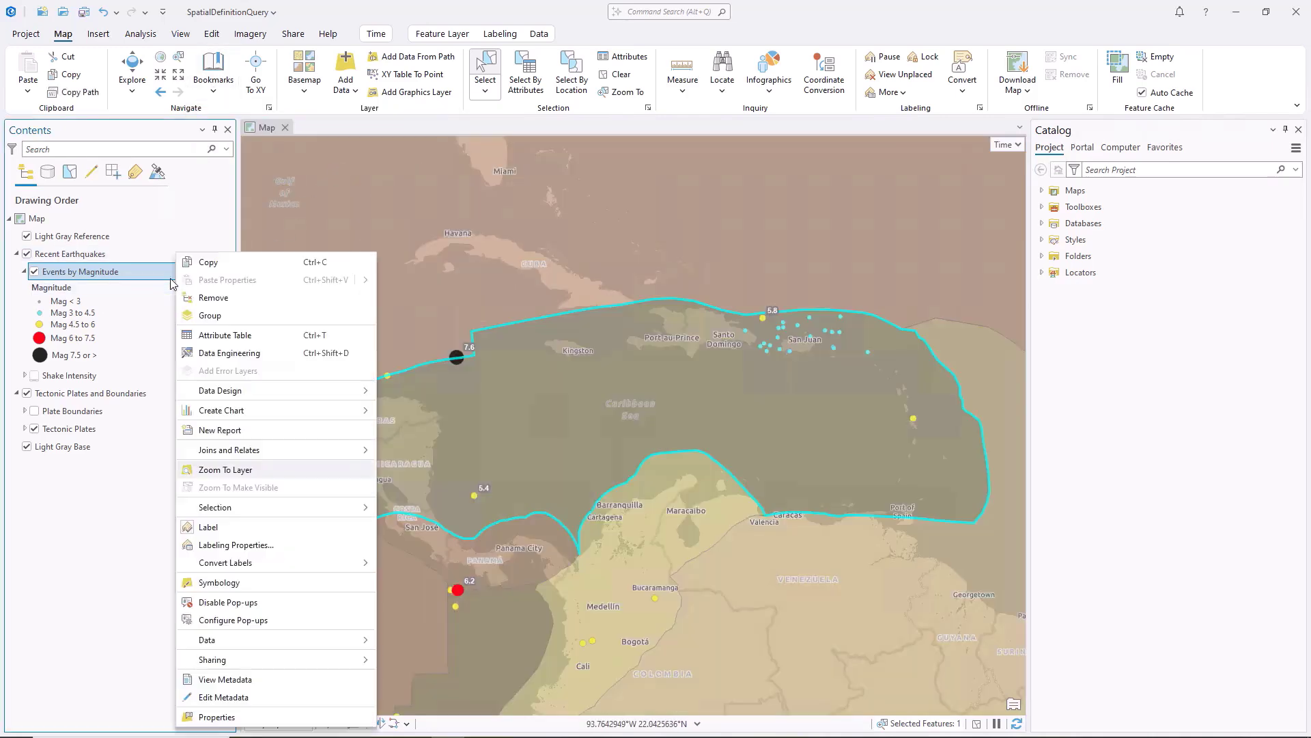
{"action": "left_click", "coordinate": [272, 716]}
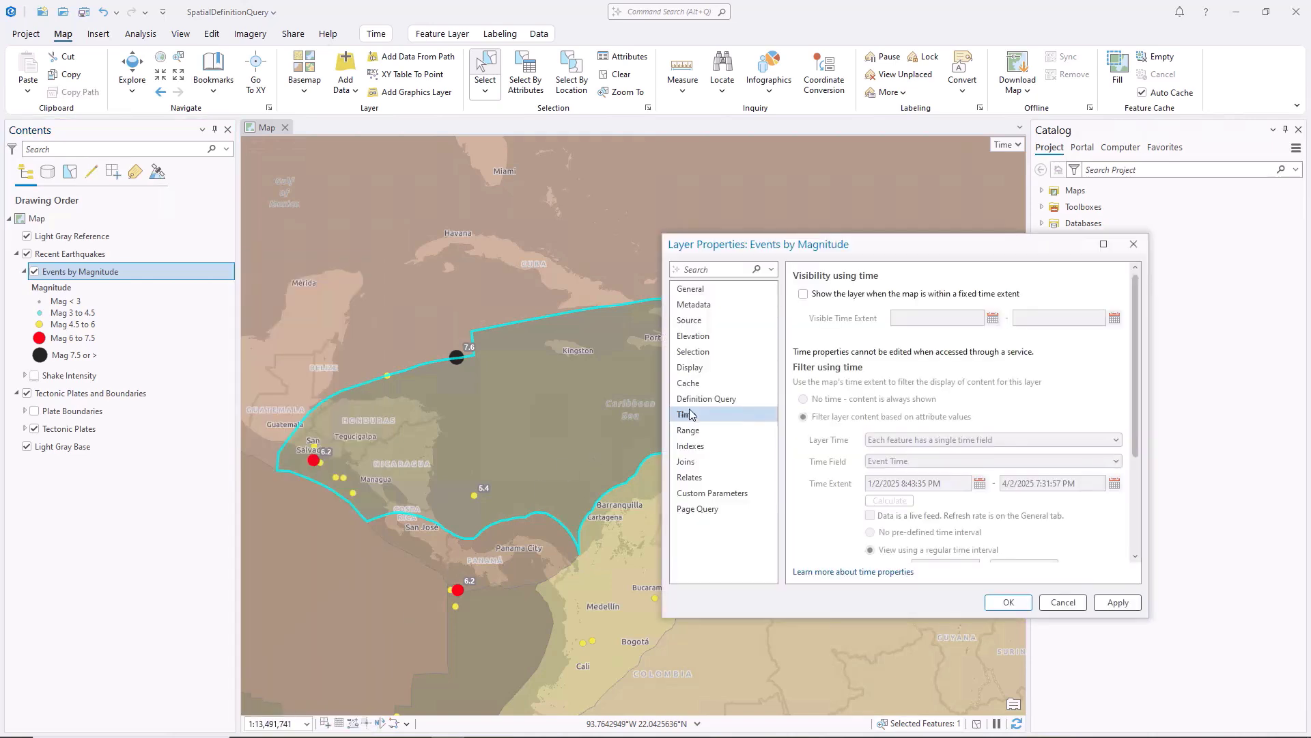
{"action": "left_click", "coordinate": [709, 398]}
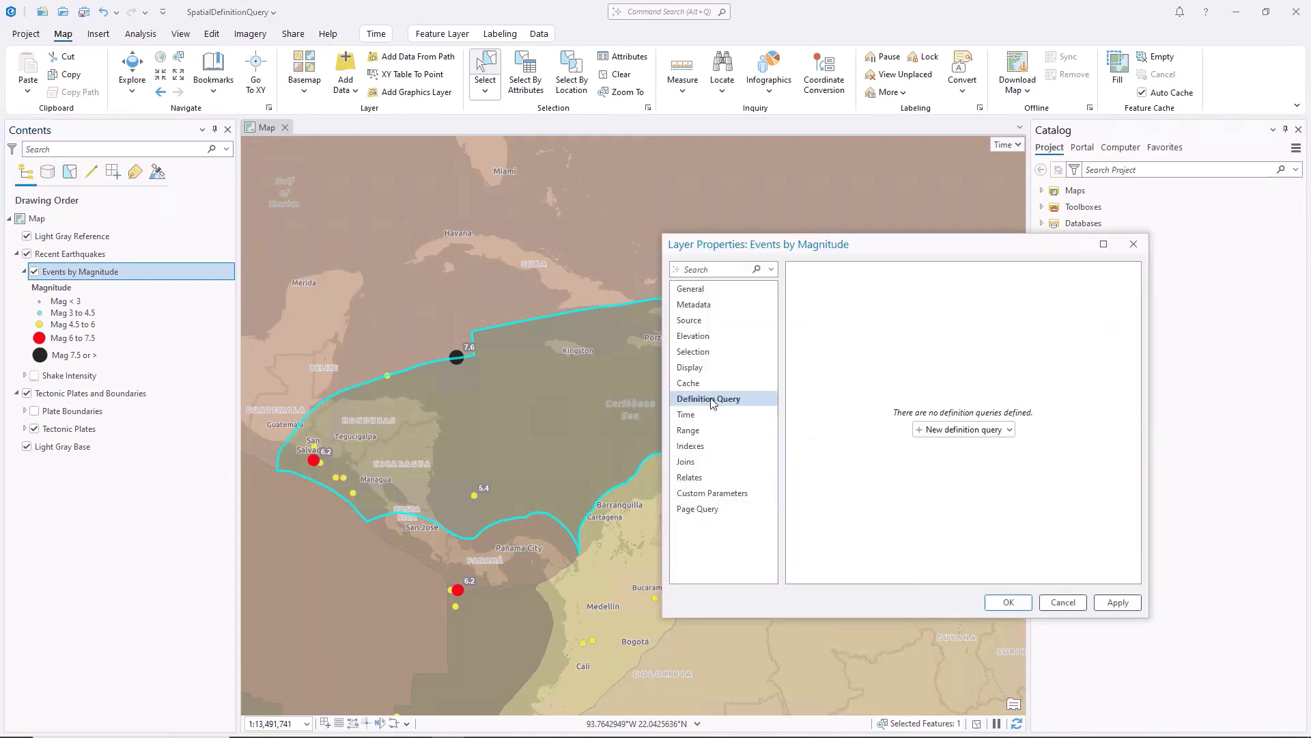
{"action": "left_click", "coordinate": [988, 432]}
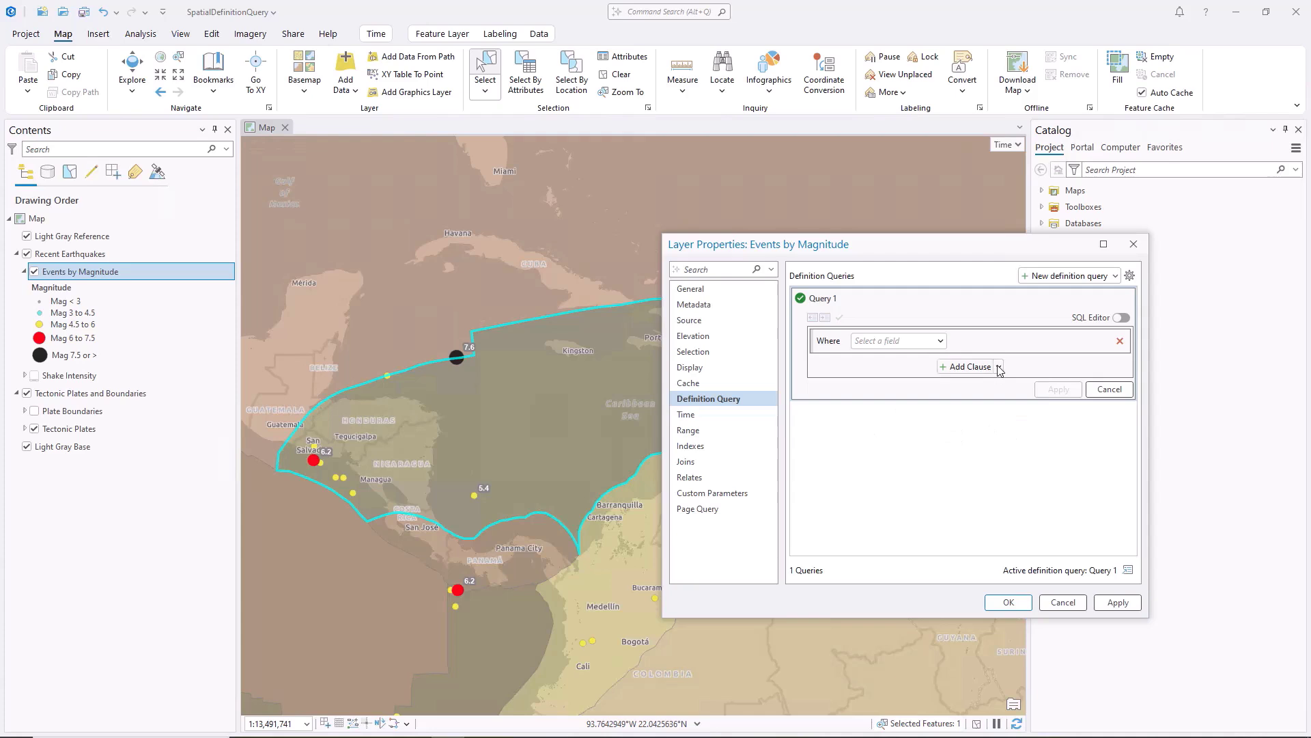
{"action": "left_click", "coordinate": [999, 367]}
{"action": "left_click", "coordinate": [994, 402]}
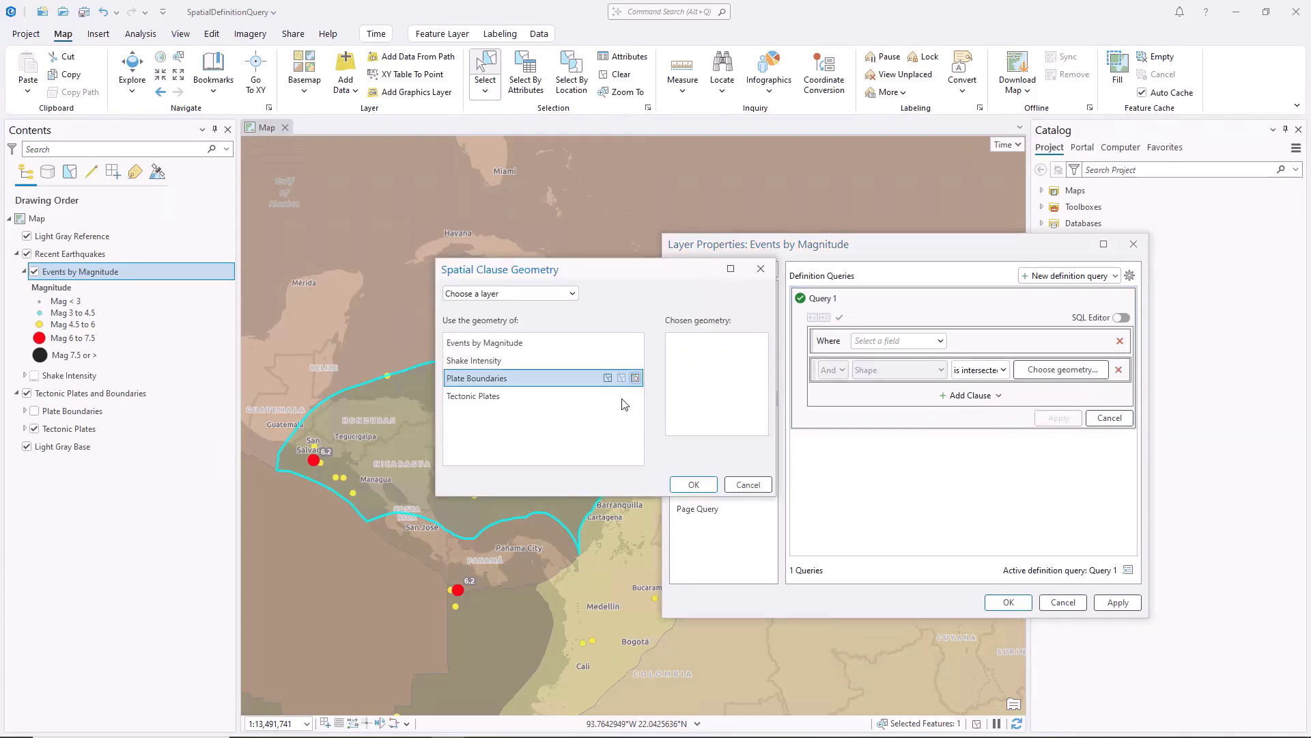
Step: Base the spatial clause on the selected Tectonic Plates feature and apply the query
{"action": "mouse_move", "coordinate": [621, 403]}
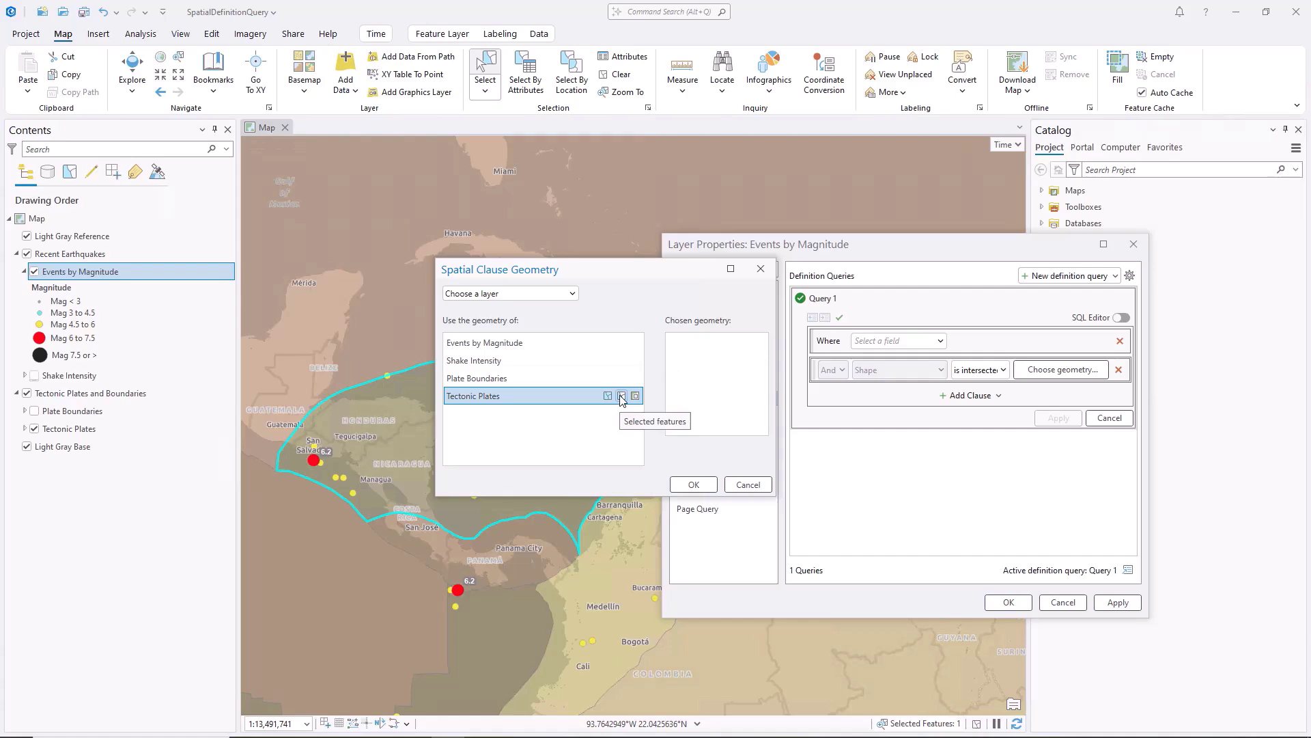
{"action": "left_click", "coordinate": [621, 397]}
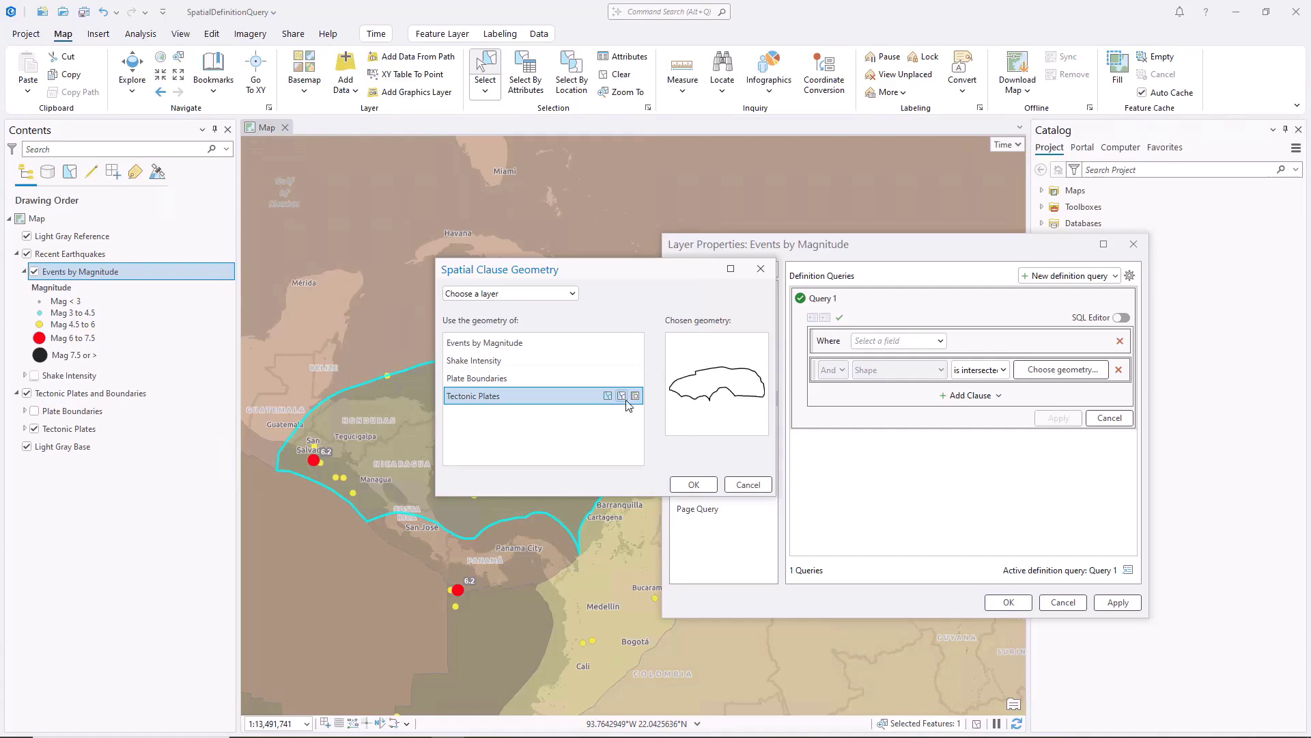
{"action": "left_click", "coordinate": [694, 484]}
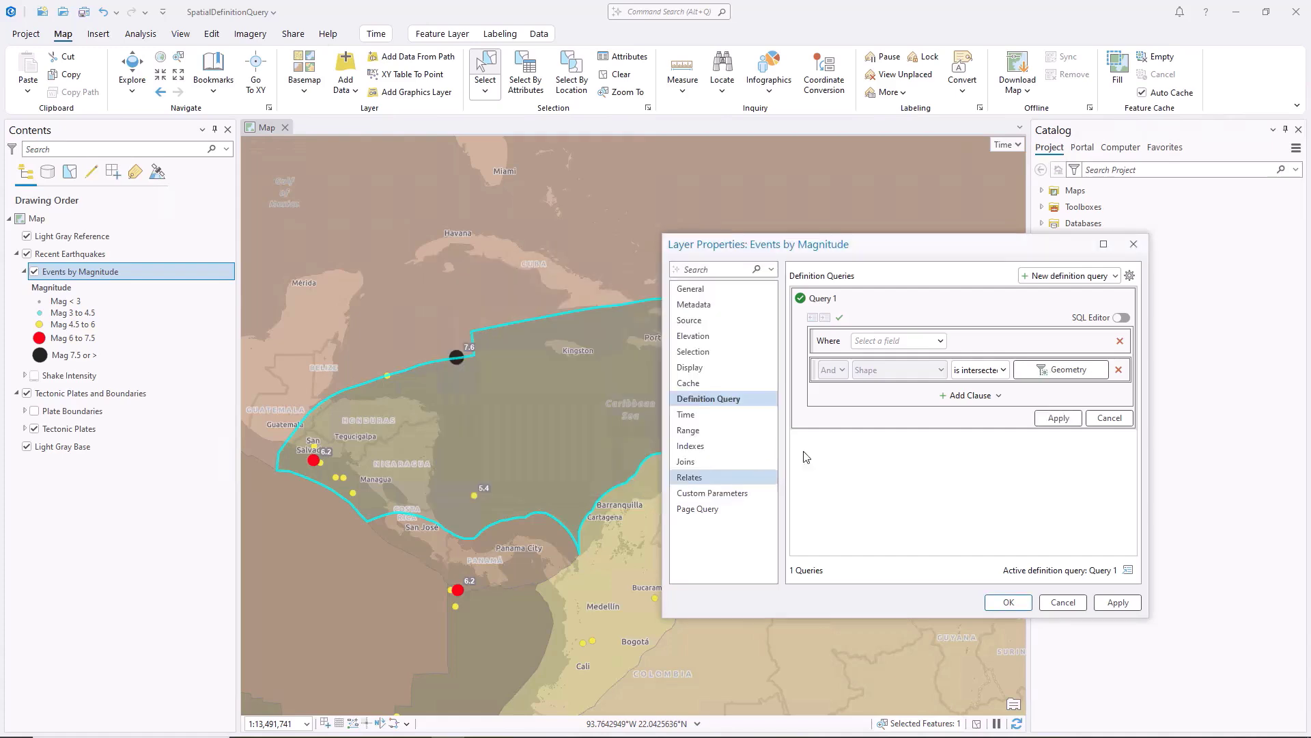
{"action": "left_click", "coordinate": [1048, 419]}
{"action": "left_click", "coordinate": [1119, 603]}
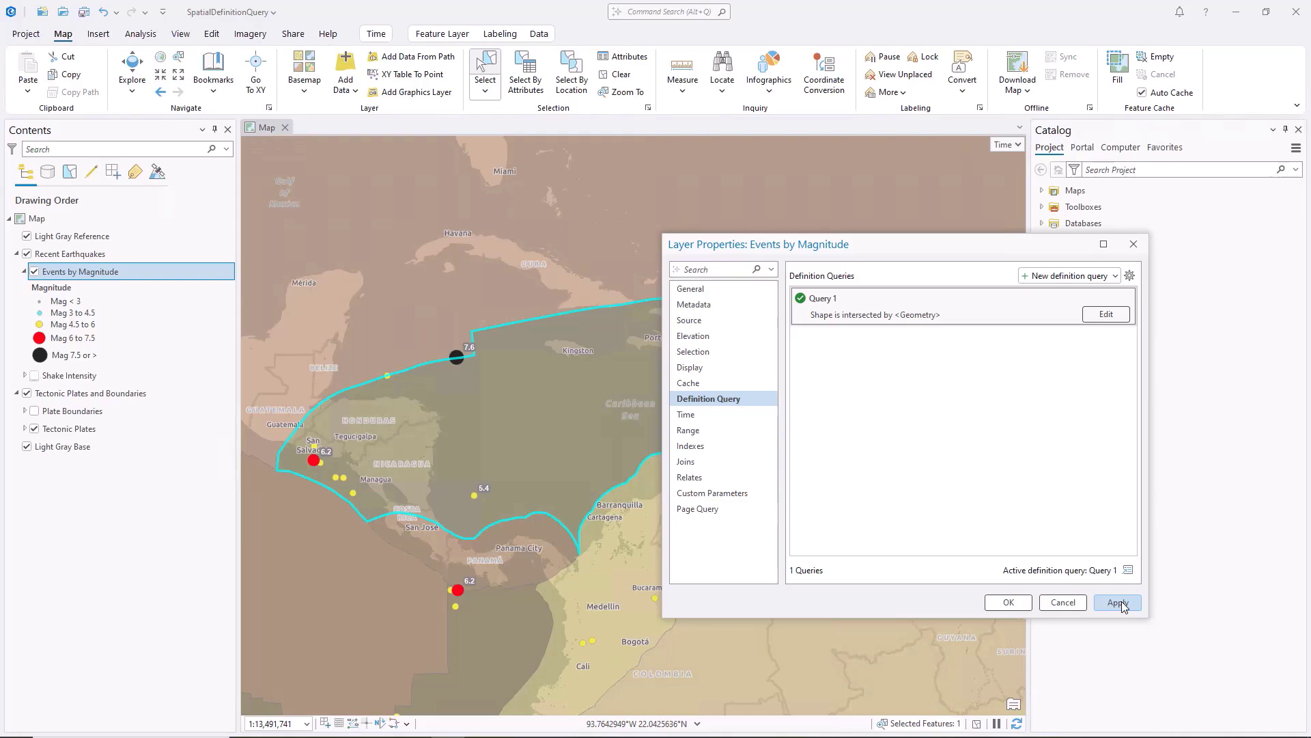
{"action": "left_click", "coordinate": [1012, 601]}
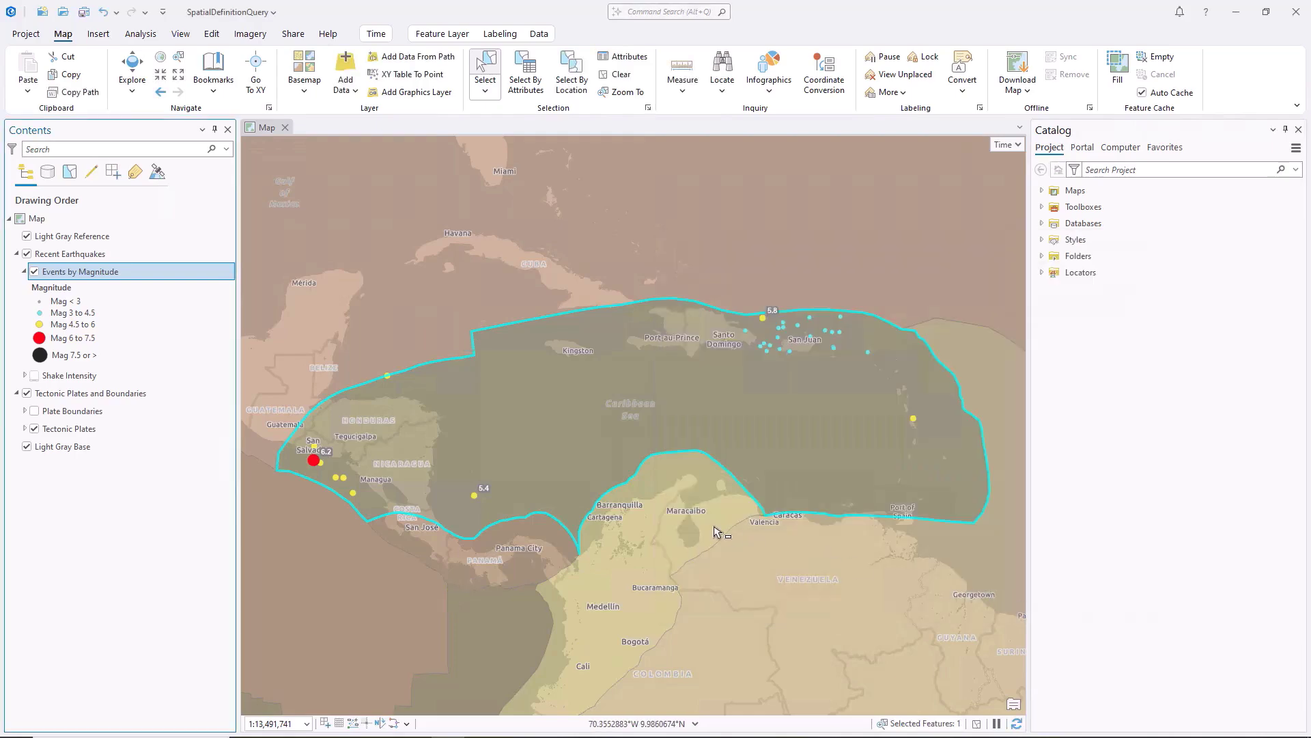
Step: Open the Attributes pane on the park map and show the Pane Sets dropdown
{"action": "scroll", "coordinate": [716, 531], "scroll_direction": "down", "scroll_amount": 3}
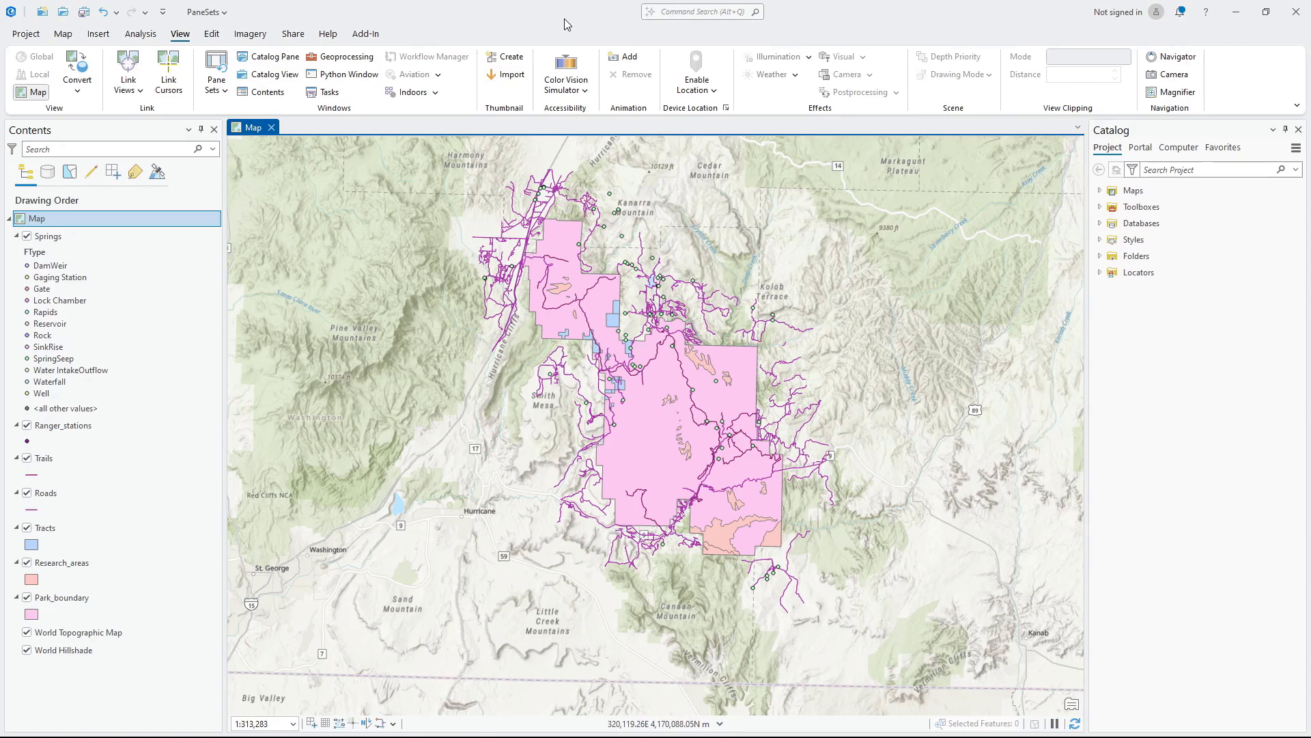
{"action": "left_click", "coordinate": [212, 34]}
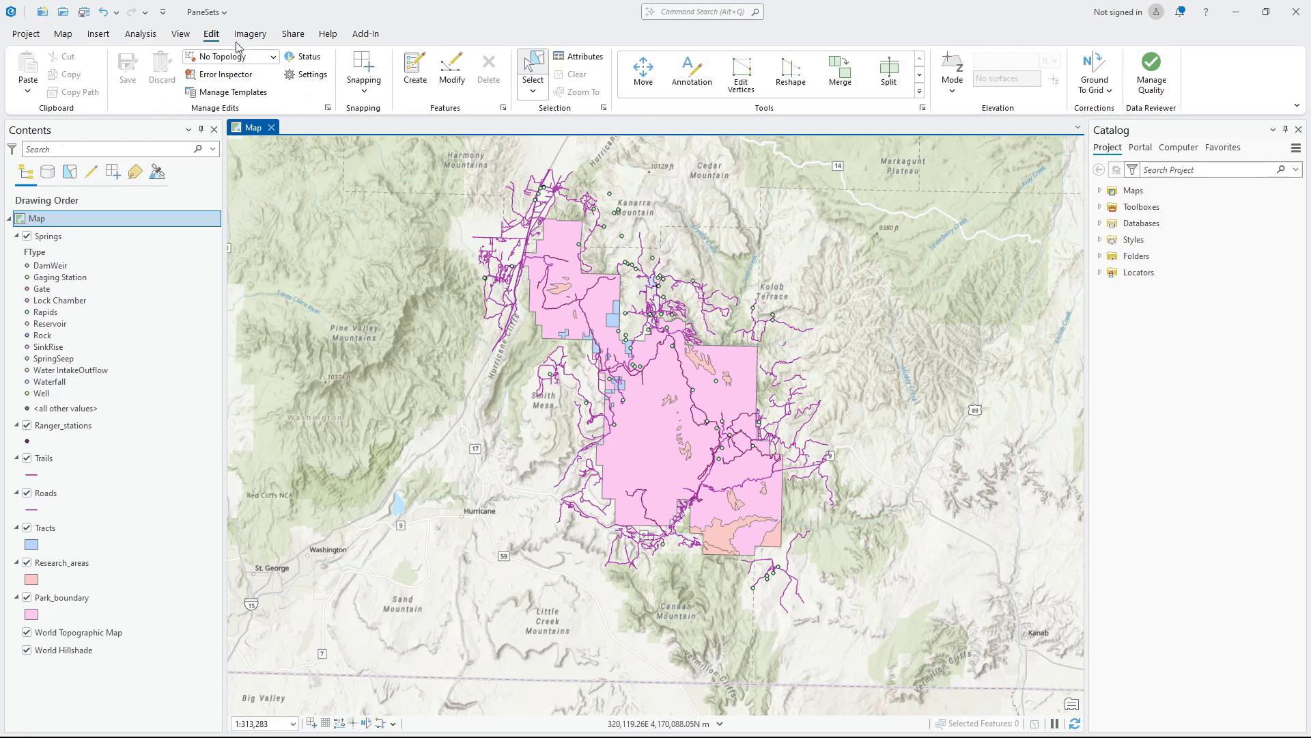
{"action": "left_click", "coordinate": [597, 61]}
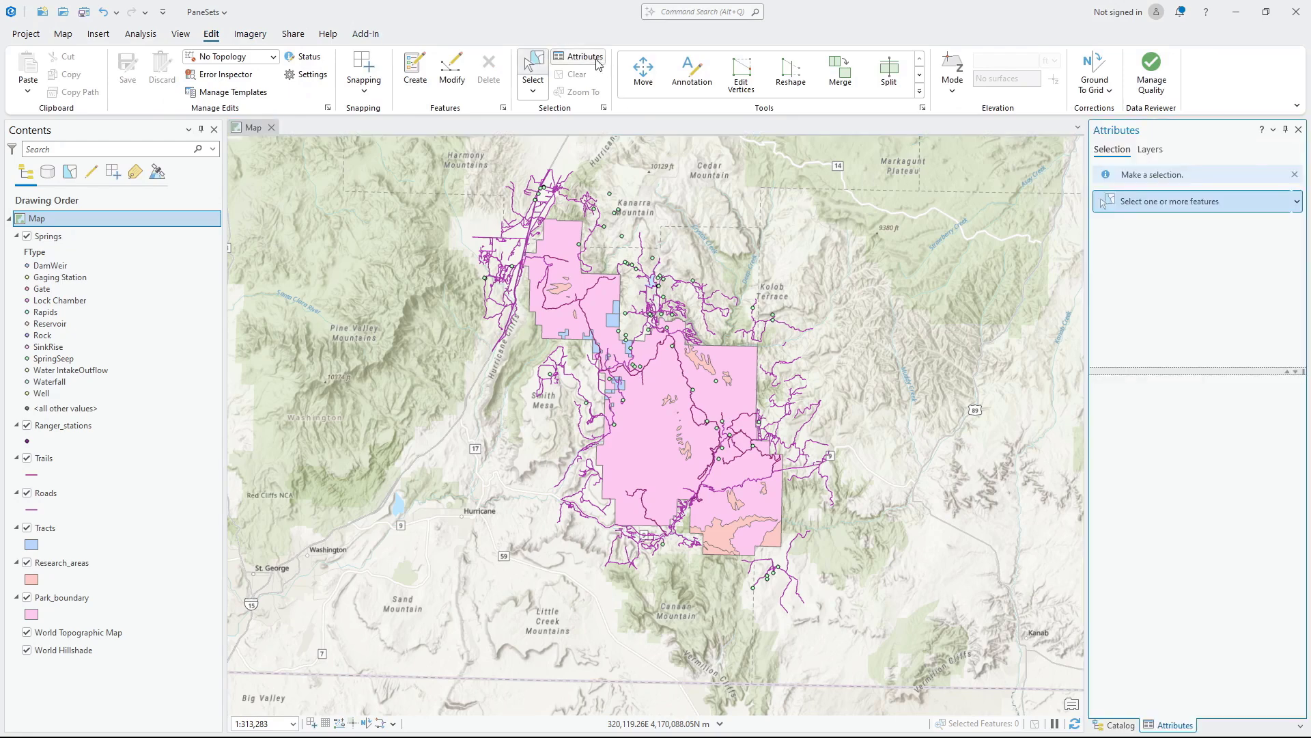
{"action": "left_click", "coordinate": [180, 34]}
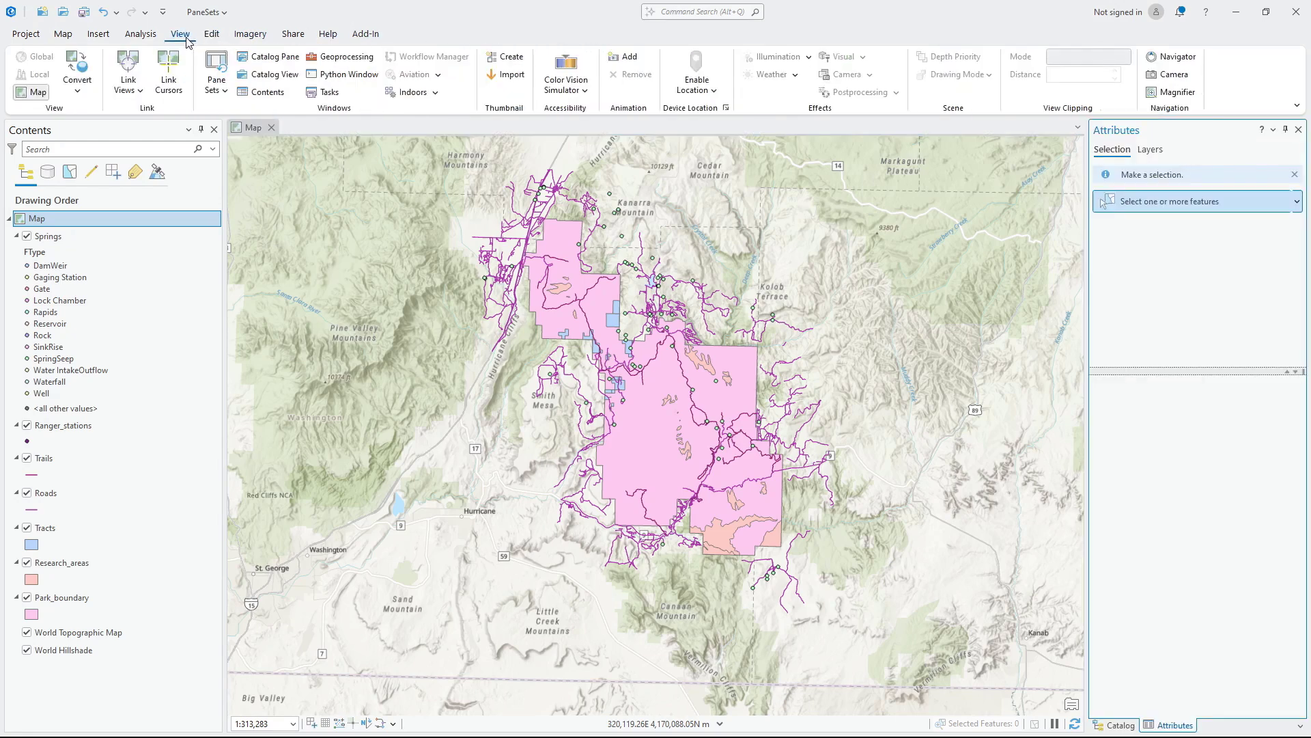
{"action": "left_click", "coordinate": [213, 85]}
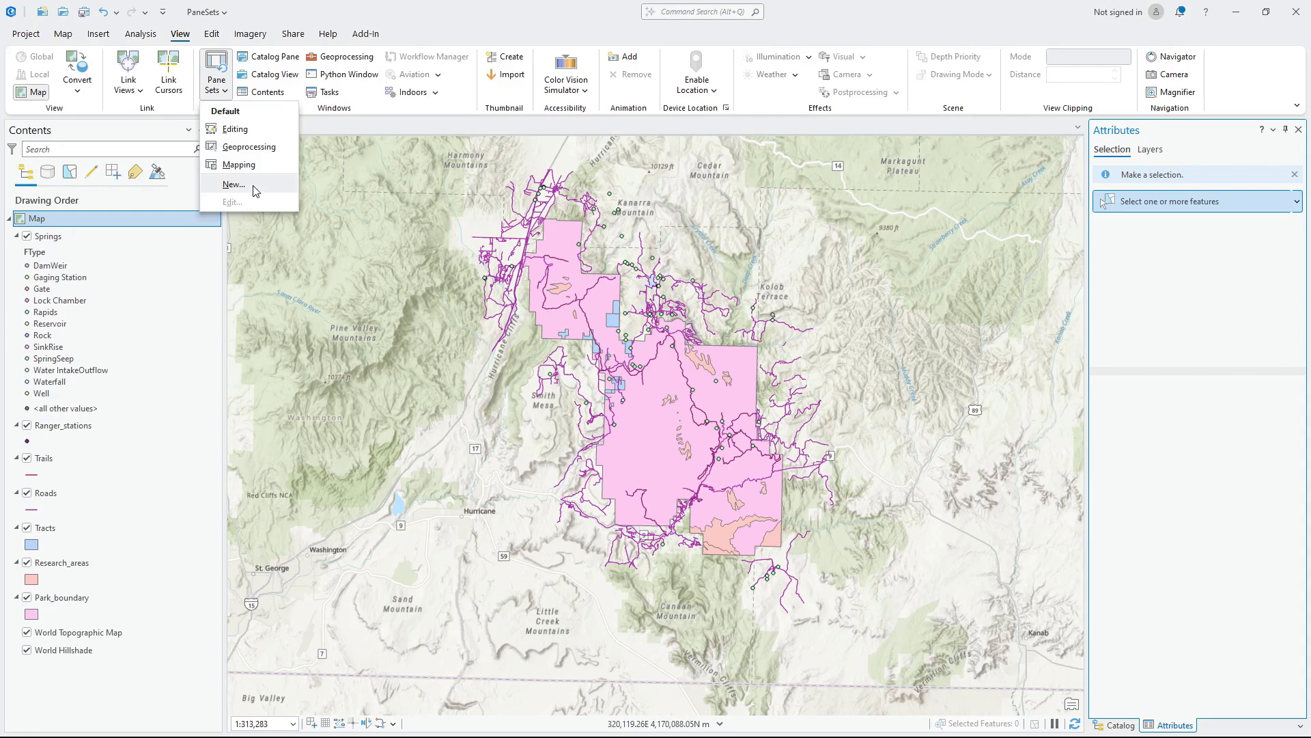
Step: Save the current layout as a new pane set named AttributeValidation
{"action": "left_click", "coordinate": [235, 185]}
{"action": "type", "text": "AttributeValida"}
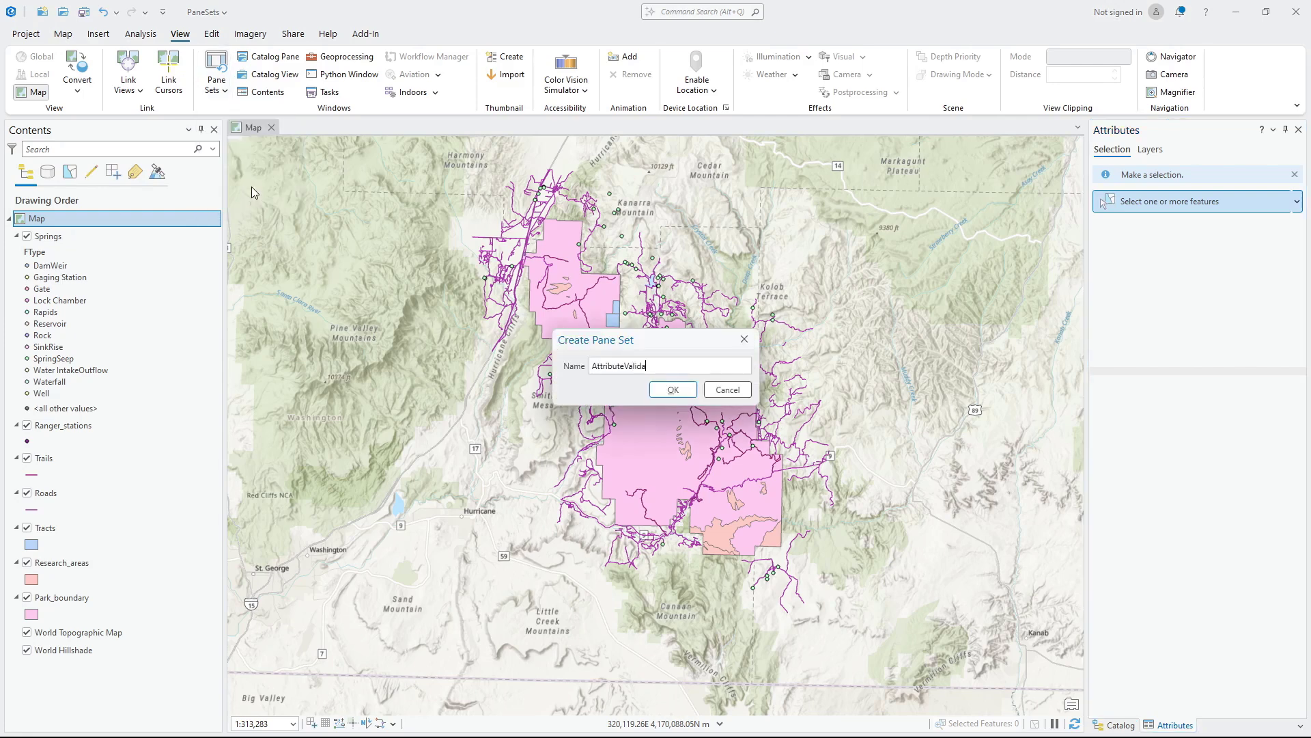
{"action": "type", "text": "tion"}
{"action": "key", "text": "Return"}
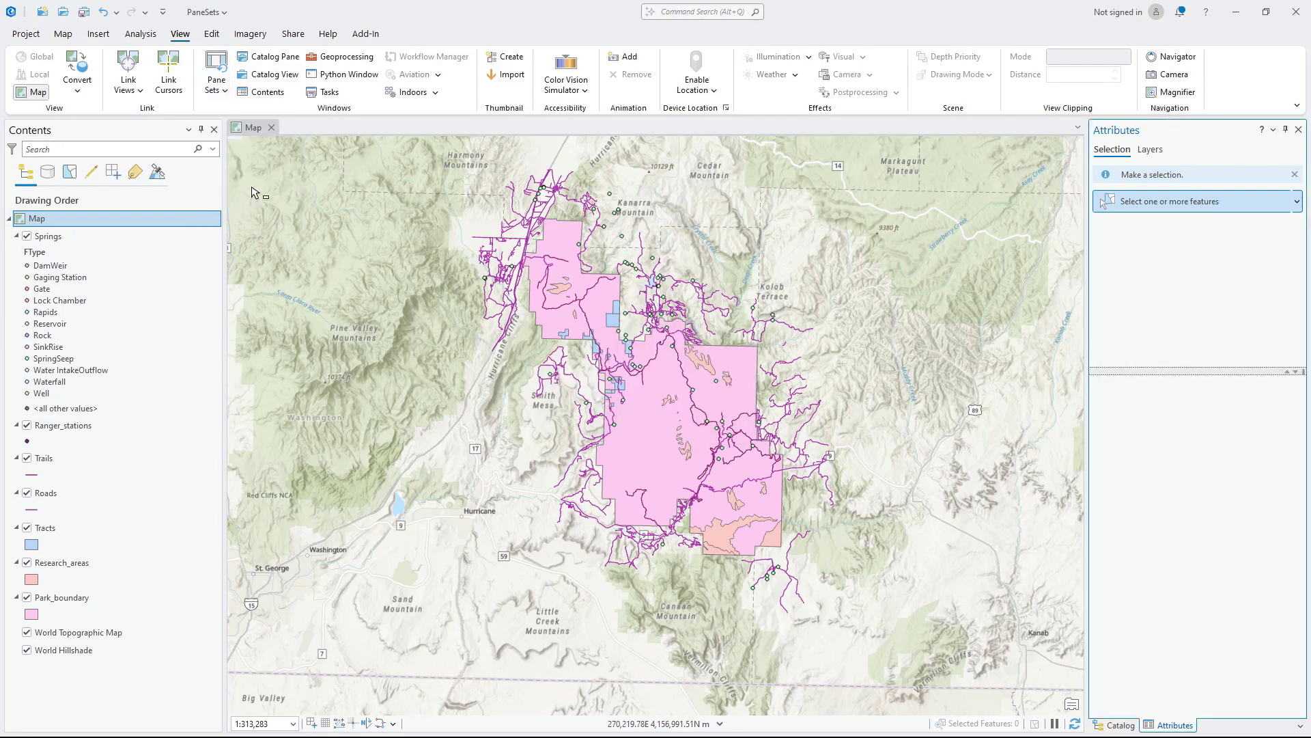
Step: Close Attributes, reapply AttributeValidation, and select the Isolated Mesa Tops research area
{"action": "left_click", "coordinate": [1298, 129]}
{"action": "left_click", "coordinate": [216, 85]}
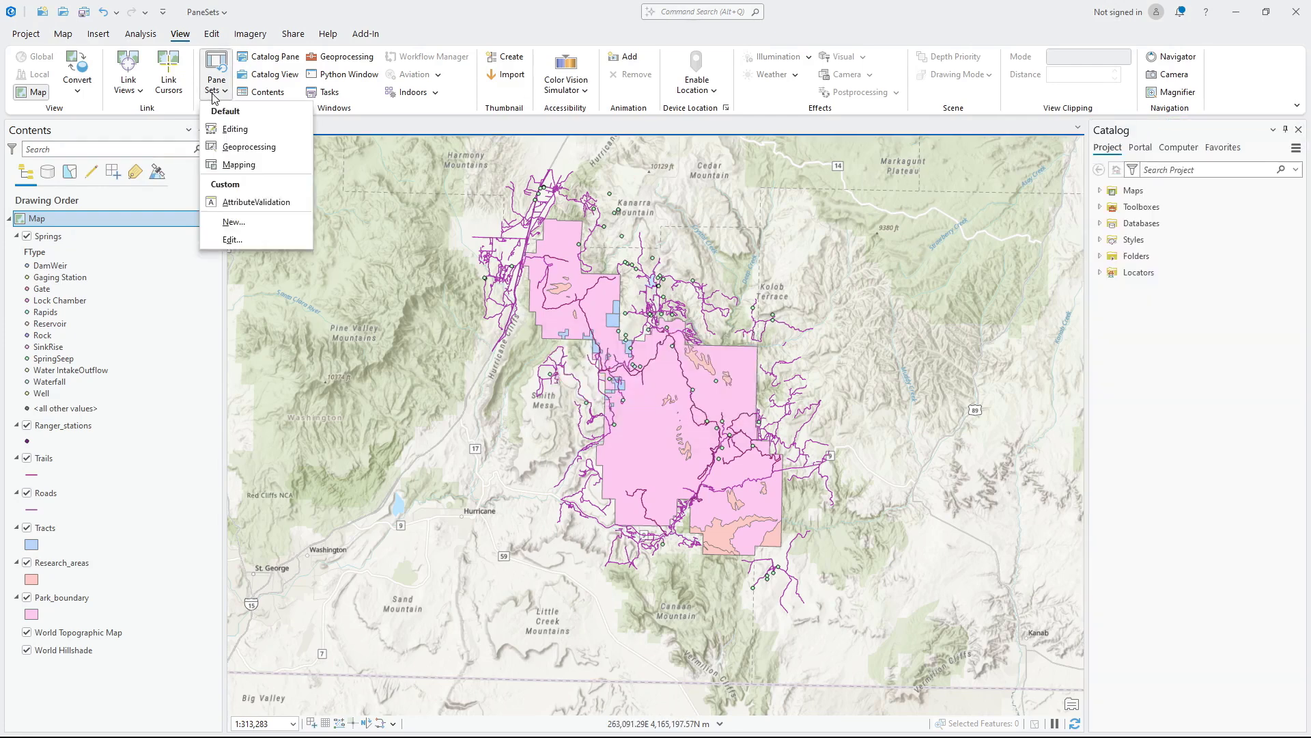
{"action": "left_click", "coordinate": [258, 199]}
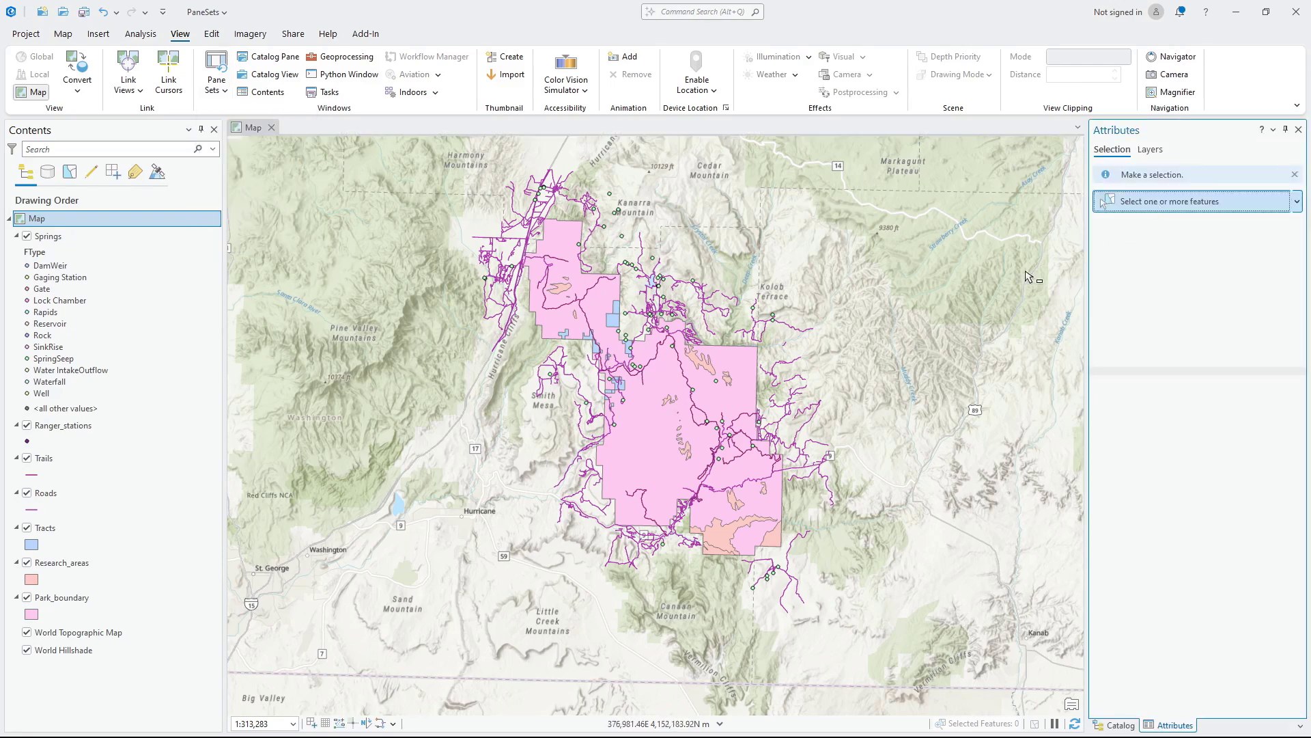
{"action": "left_click", "coordinate": [725, 381]}
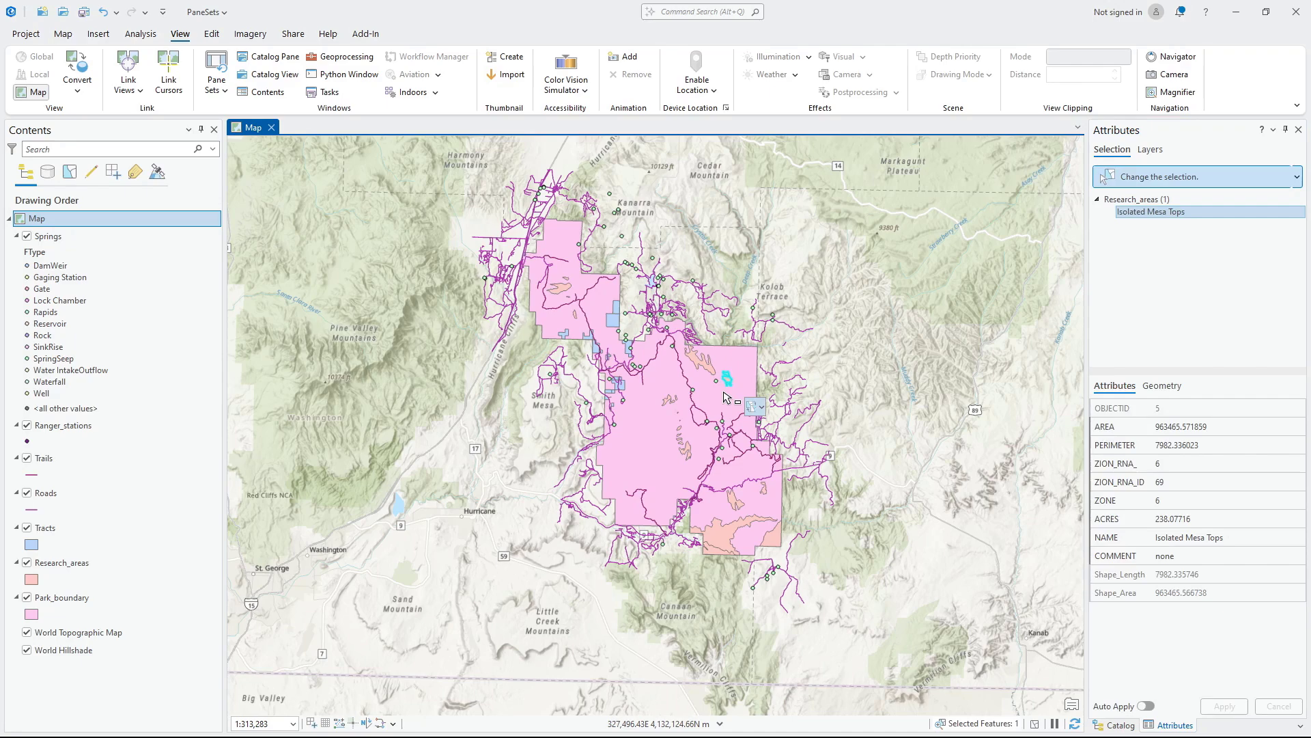
Step: Open the Python window and update the AttributeValidation pane set with this layout
{"action": "left_click", "coordinate": [343, 75]}
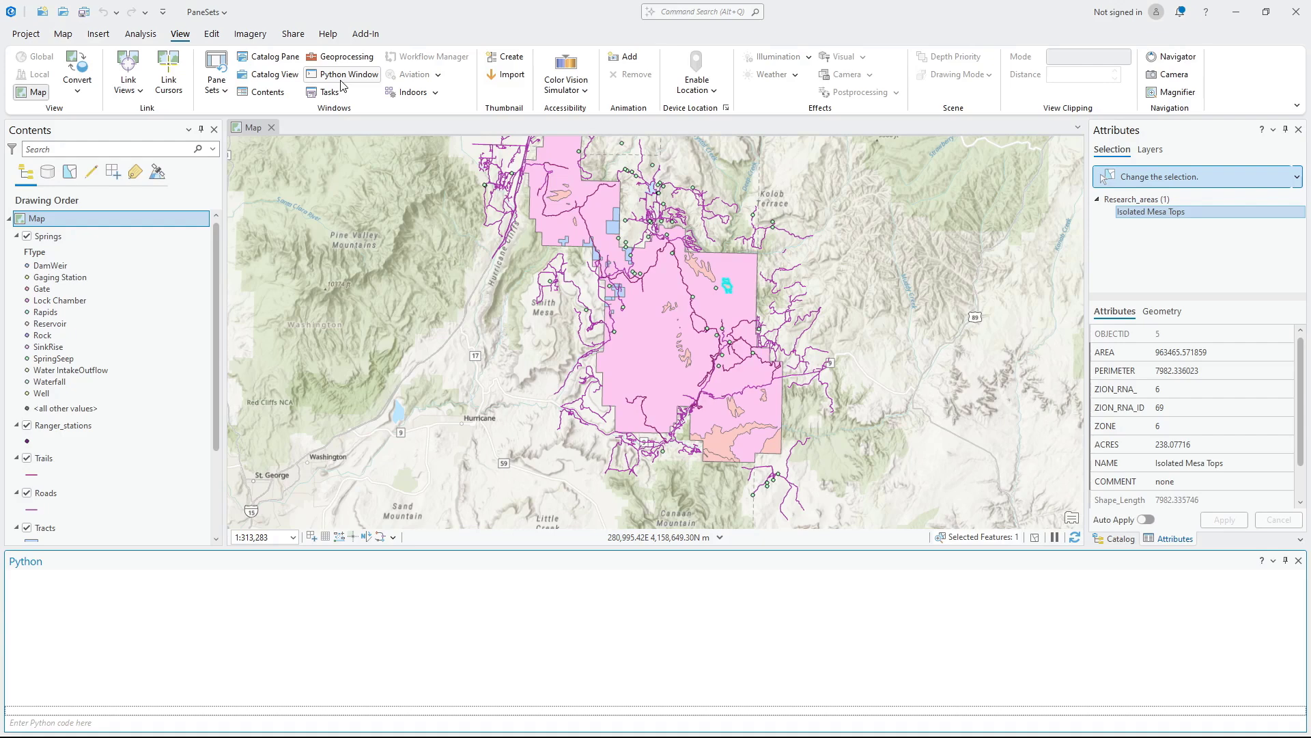
{"action": "left_click", "coordinate": [220, 96]}
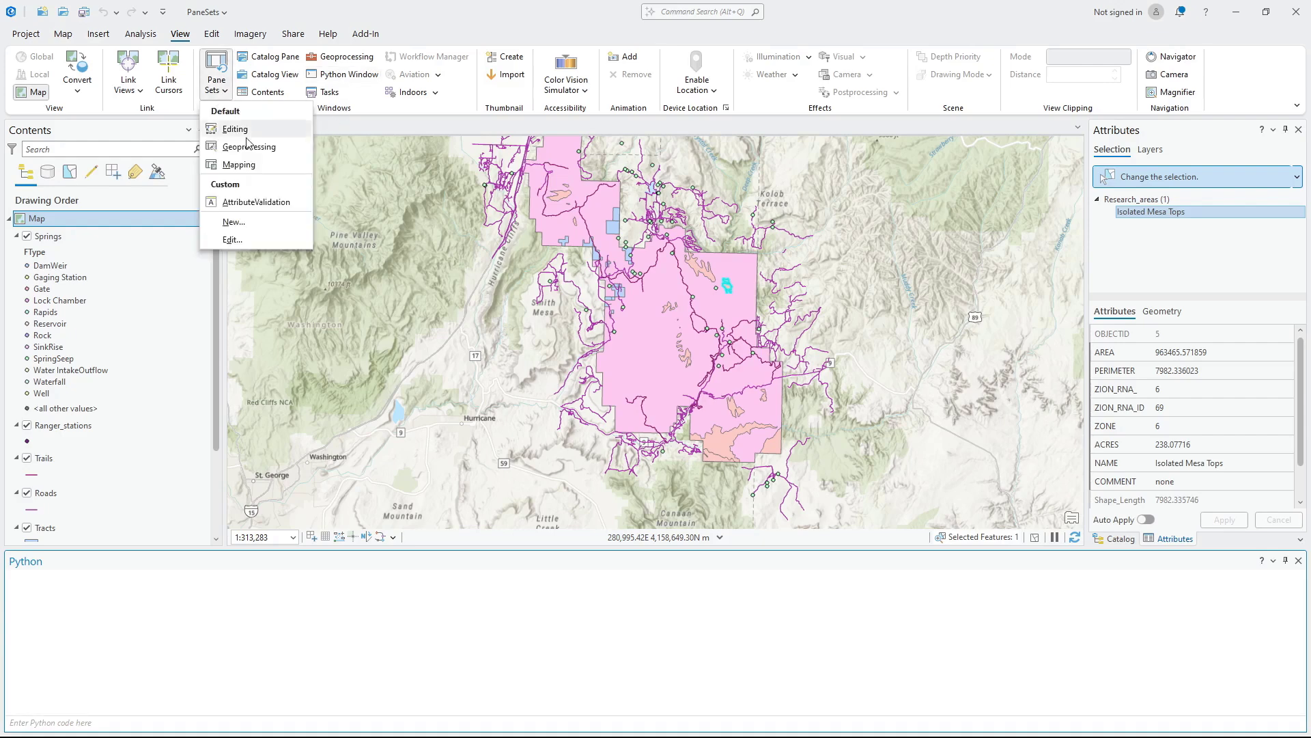
{"action": "left_click", "coordinate": [260, 240]}
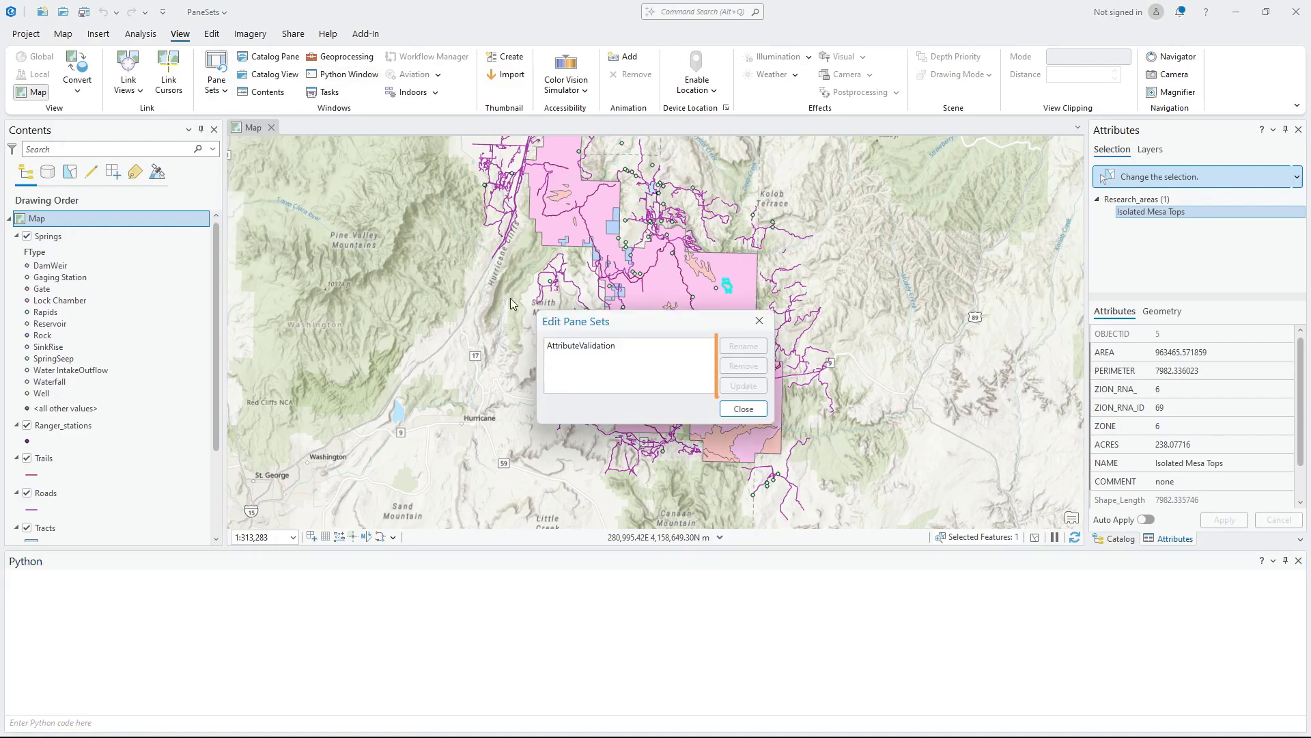
{"action": "left_click", "coordinate": [629, 346]}
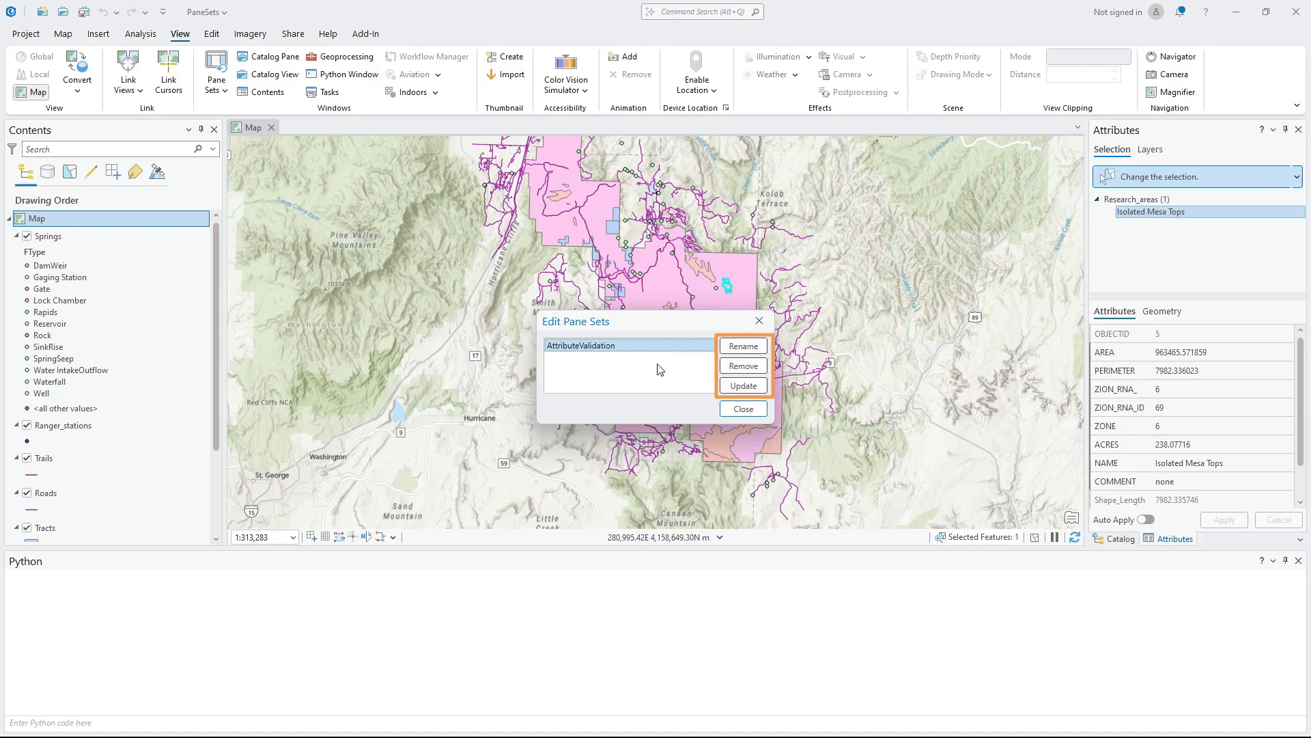
{"action": "left_click", "coordinate": [744, 387]}
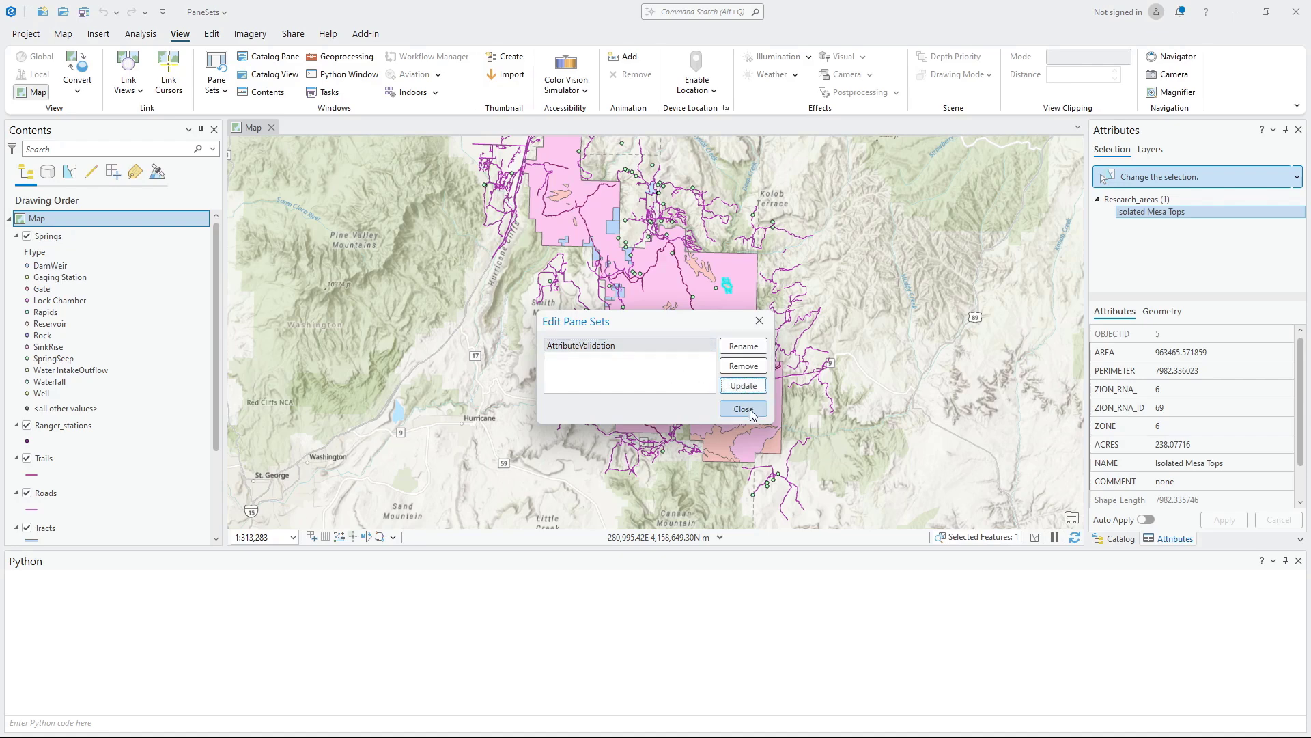
{"action": "left_click", "coordinate": [750, 414]}
Step: Close the Python and Attributes panes, then apply the AttributeValidation pane set
{"action": "left_click", "coordinate": [1298, 561]}
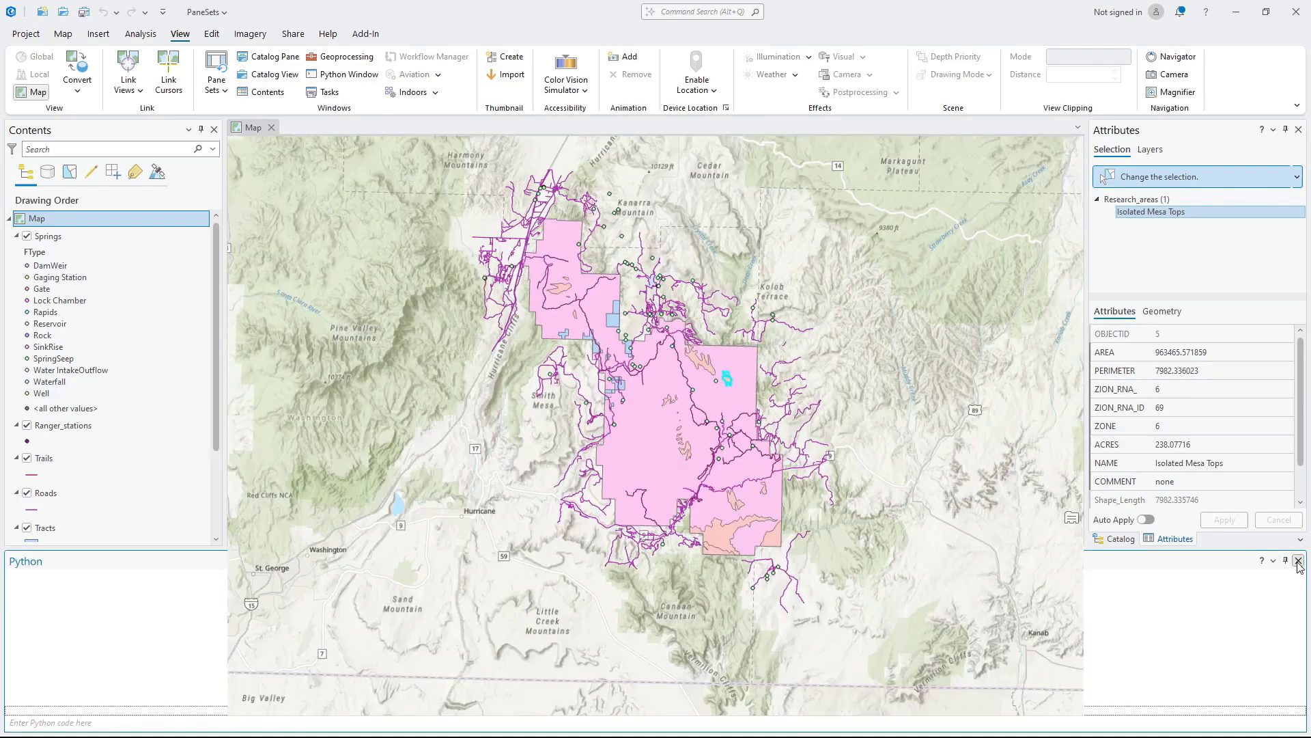
{"action": "left_click", "coordinate": [1298, 129]}
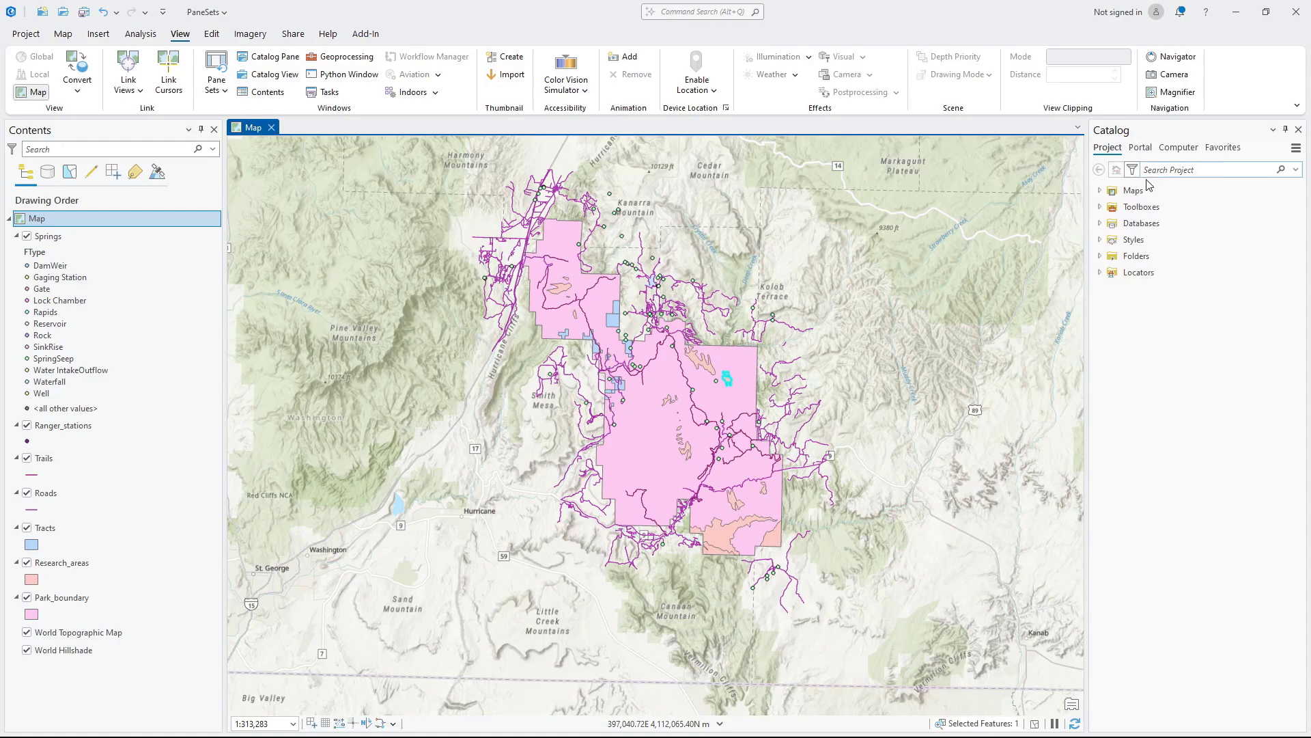
{"action": "left_click", "coordinate": [213, 92]}
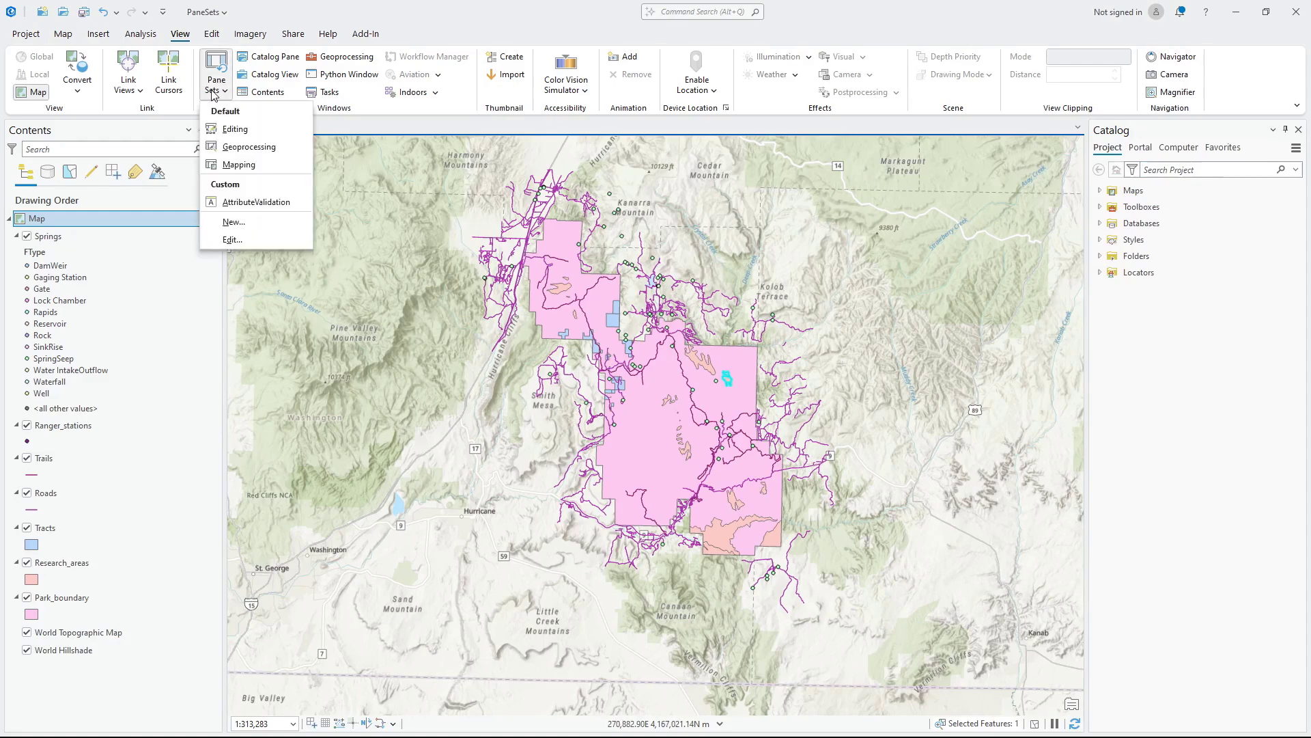
{"action": "left_click", "coordinate": [302, 202]}
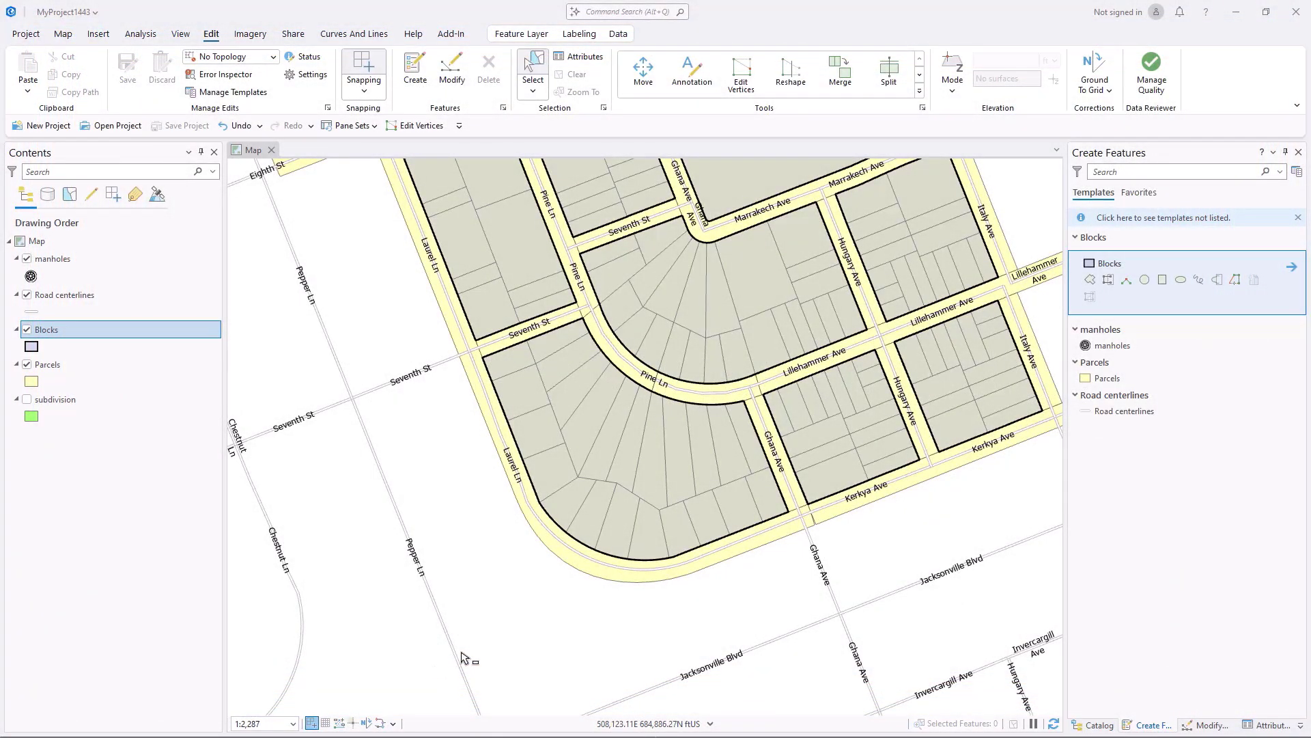
Step: Turn on vertex and node display and zoom in on the map
{"action": "left_click", "coordinate": [380, 723]}
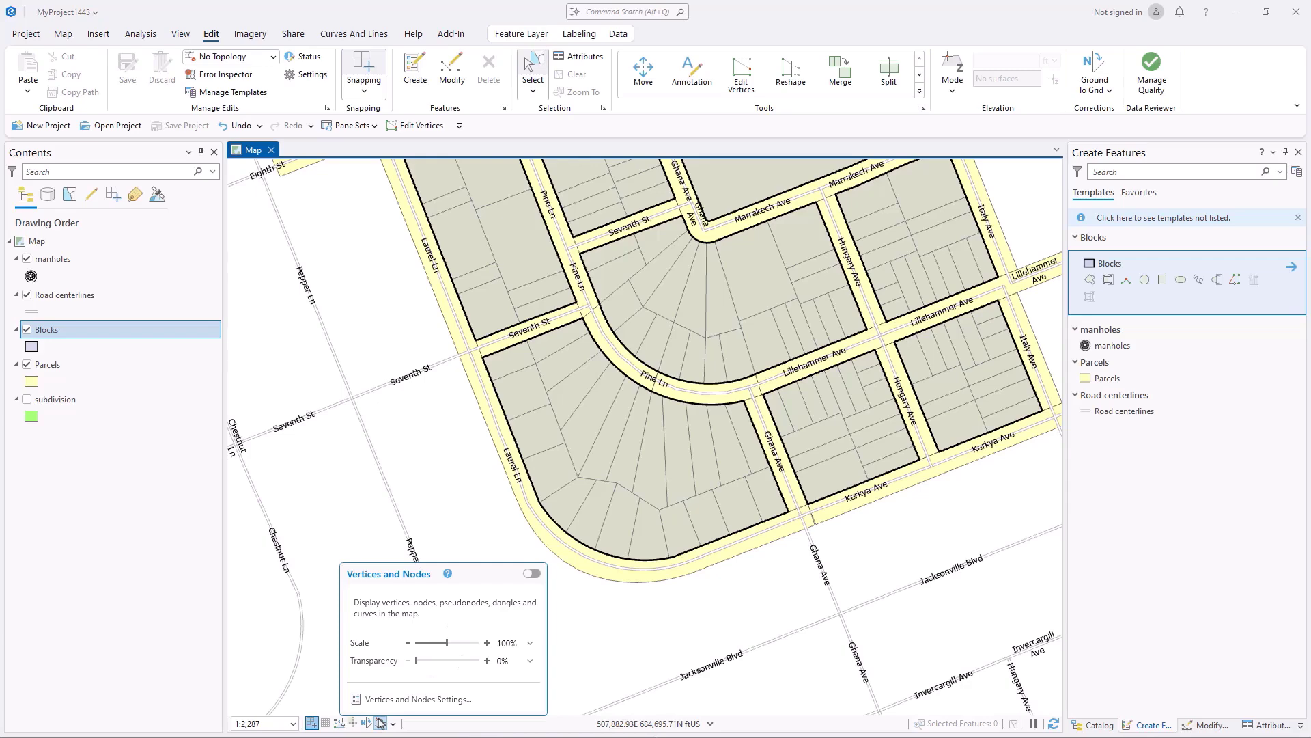
{"action": "left_click", "coordinate": [532, 574]}
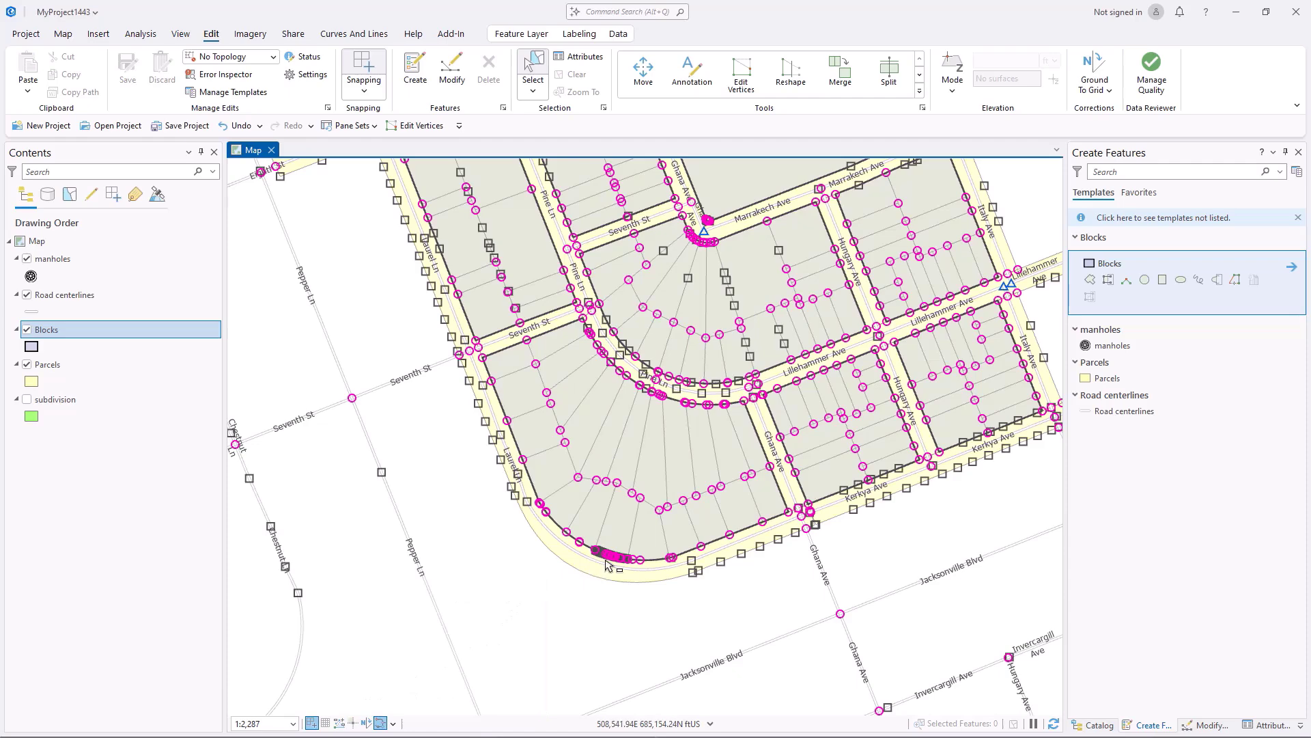
{"action": "scroll", "coordinate": [608, 564], "scroll_direction": "up", "scroll_amount": 5}
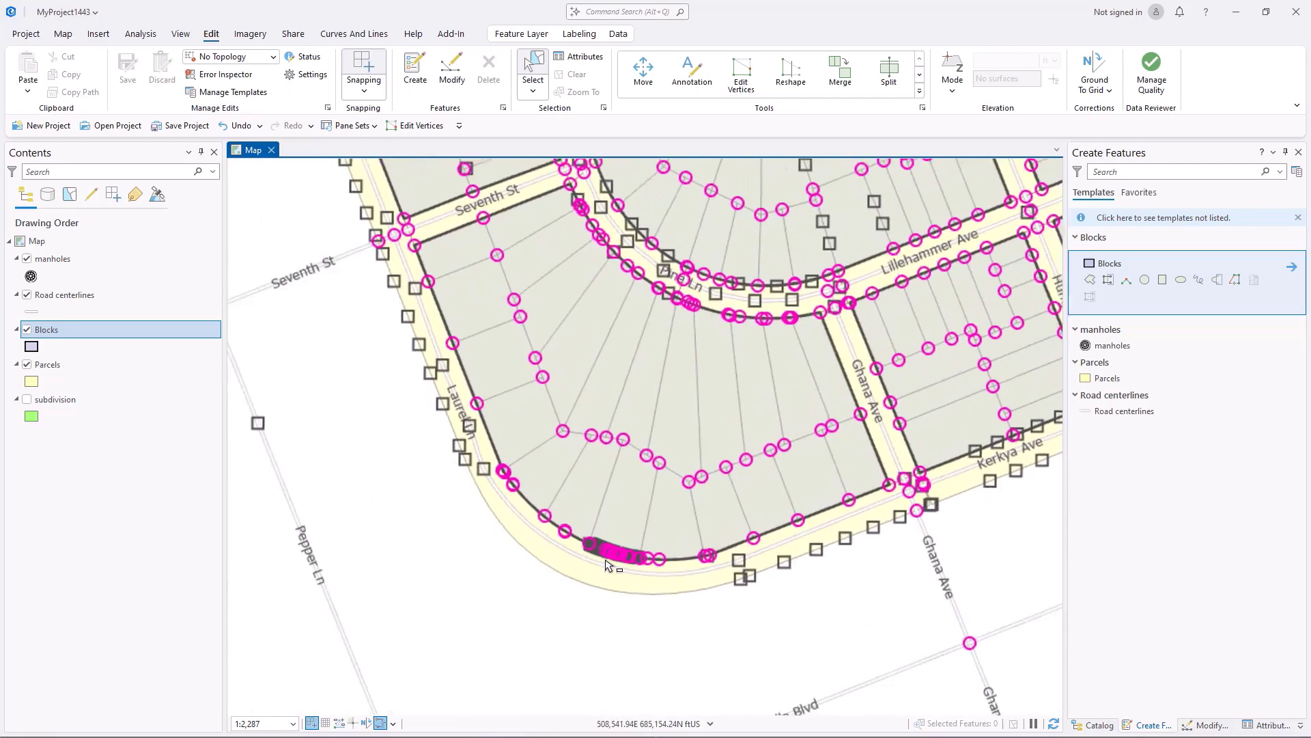
{"action": "scroll", "coordinate": [608, 565], "scroll_direction": "up", "scroll_amount": 2}
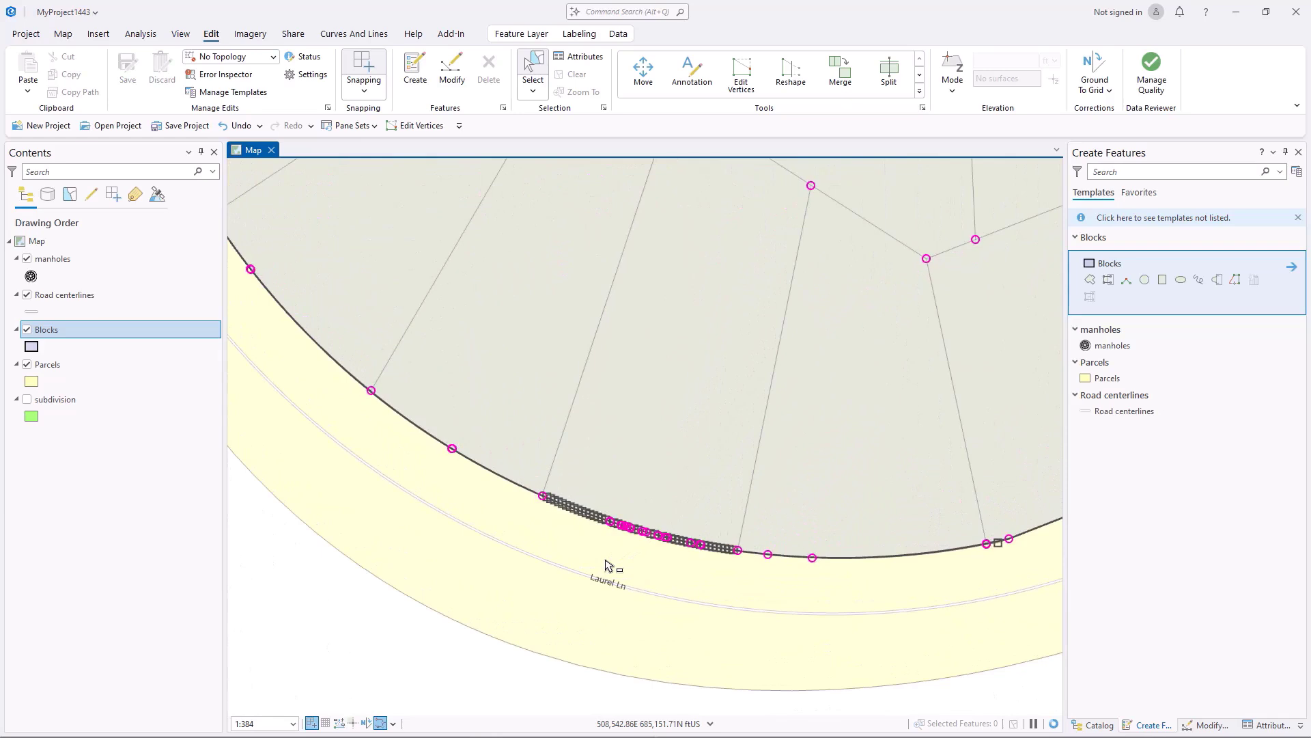
{"action": "scroll", "coordinate": [608, 565], "scroll_direction": "up", "scroll_amount": 2}
Step: Draw a horizontal road centerline and a branch road meeting it at the junction
{"action": "left_click", "coordinate": [1097, 430]}
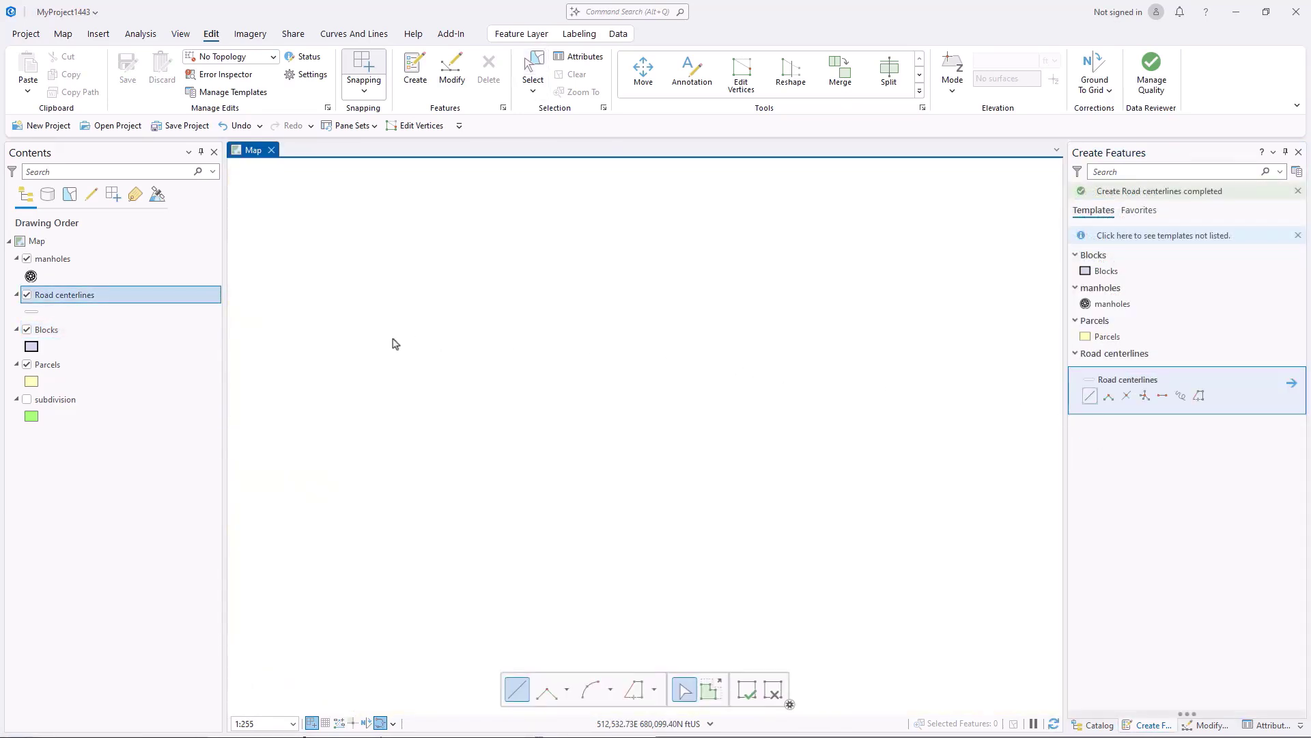
{"action": "left_click", "coordinate": [370, 335]}
{"action": "double_click", "coordinate": [618, 335]}
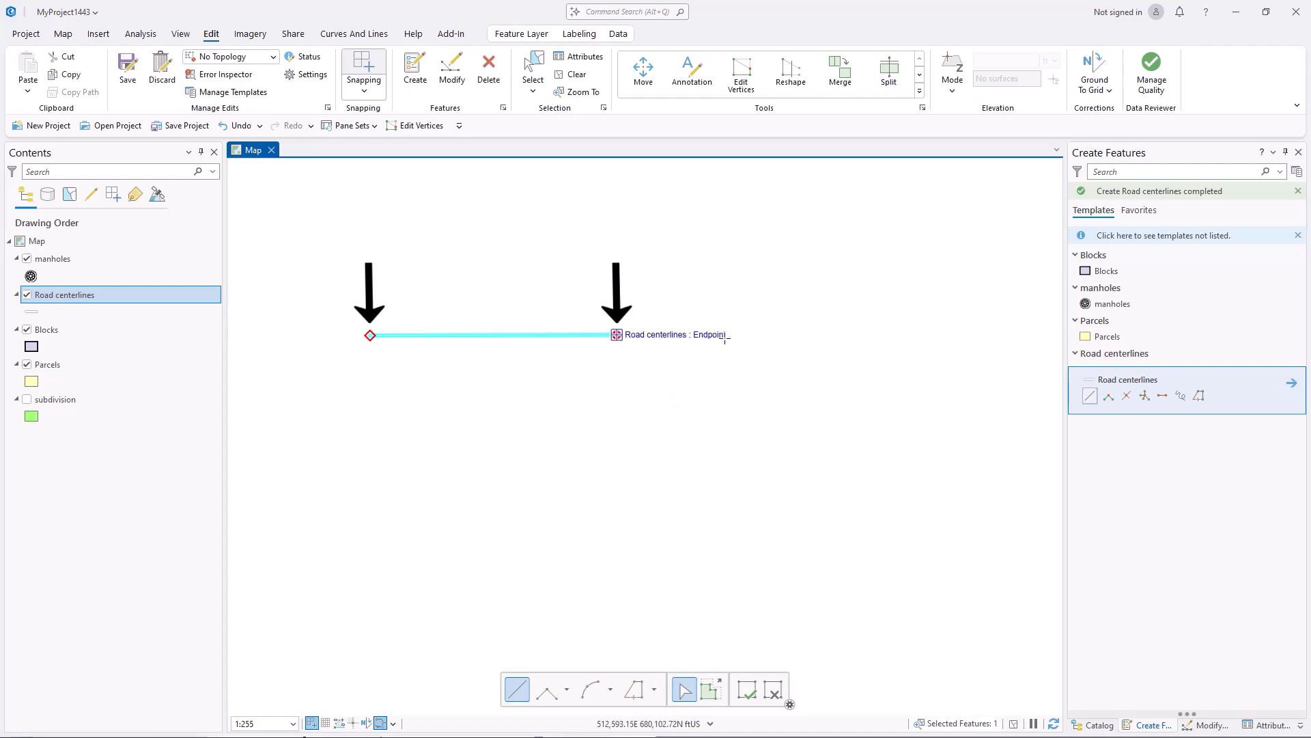
{"action": "left_click", "coordinate": [617, 335]}
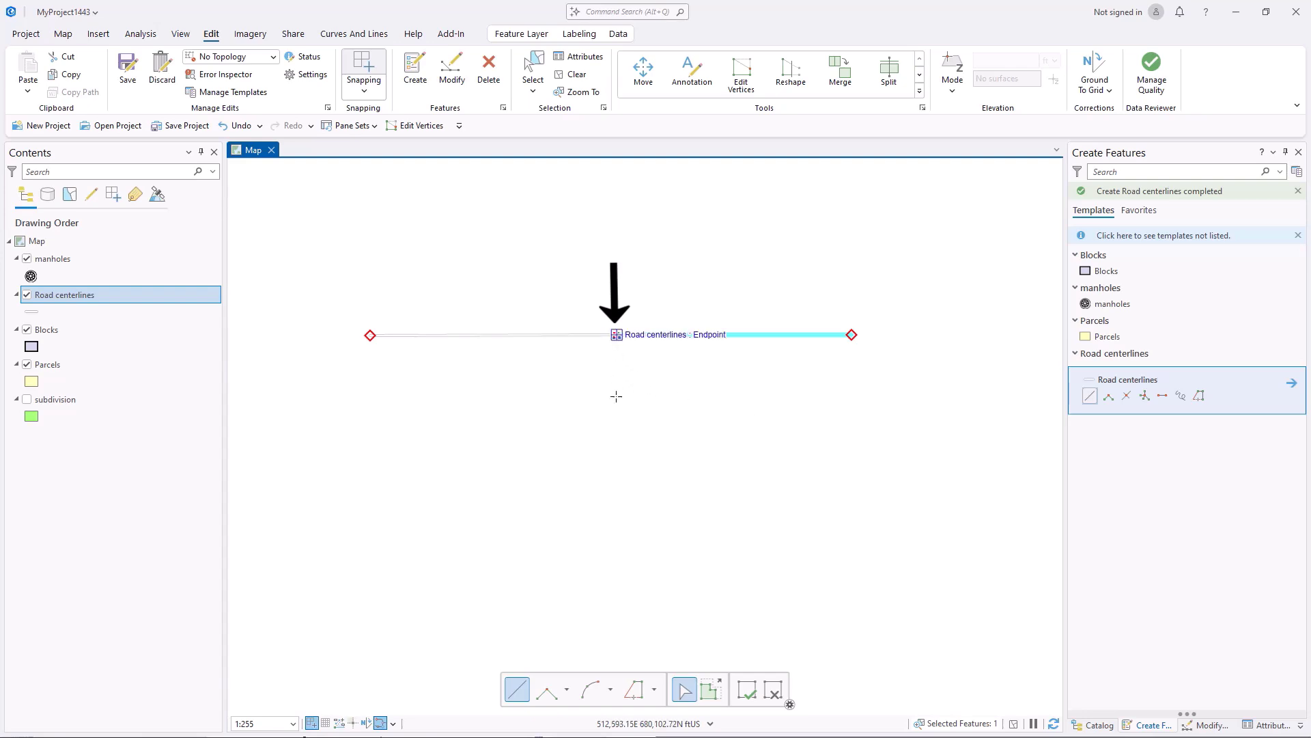
{"action": "left_click", "coordinate": [616, 334]}
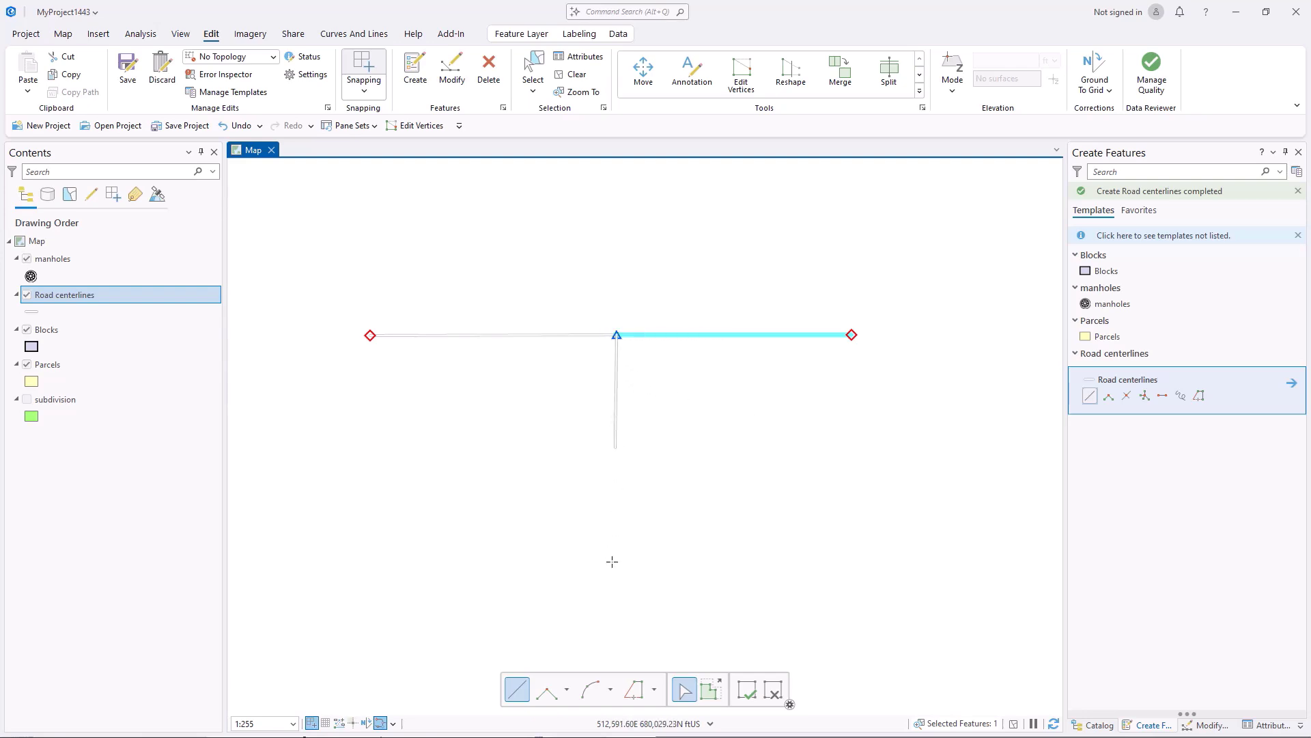
Step: Digitize a separate zigzag road centerline below the junction
{"action": "left_click", "coordinate": [609, 584]}
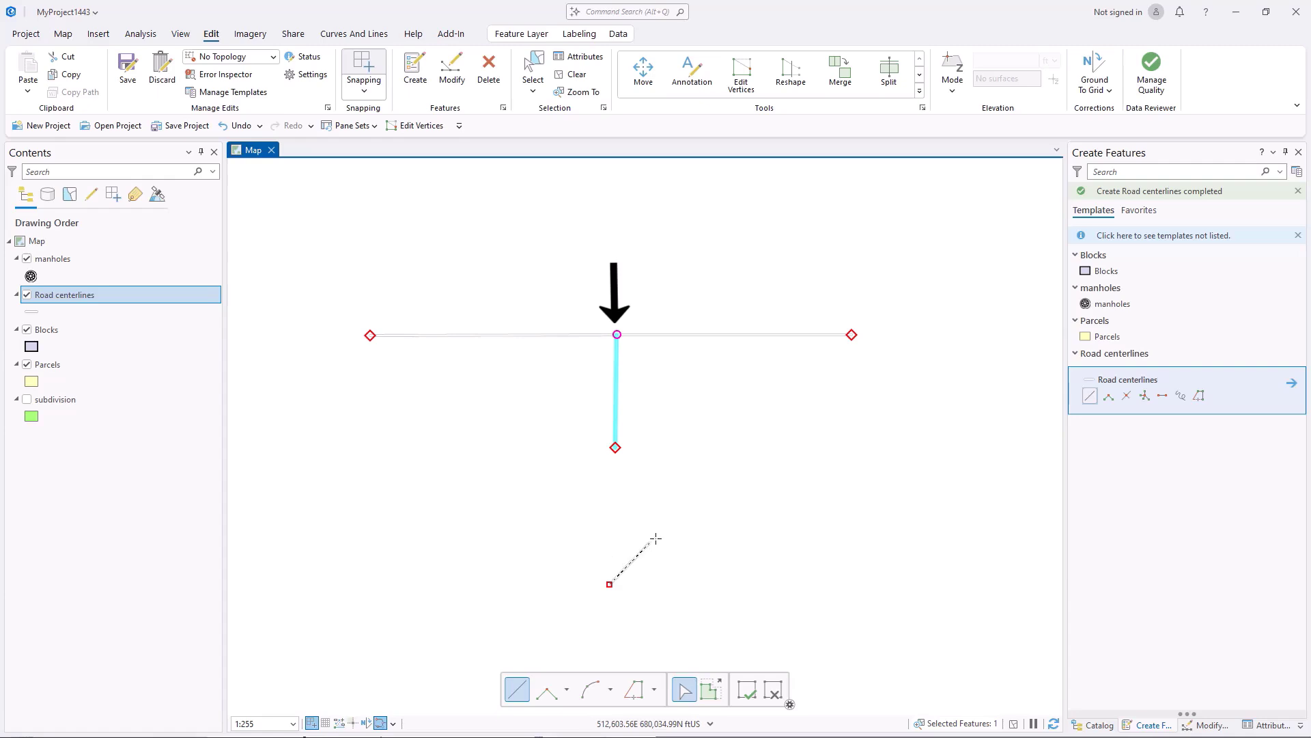
{"action": "left_click", "coordinate": [656, 537]}
{"action": "left_click", "coordinate": [709, 583]}
{"action": "left_click", "coordinate": [757, 543]}
{"action": "double_click", "coordinate": [805, 590]}
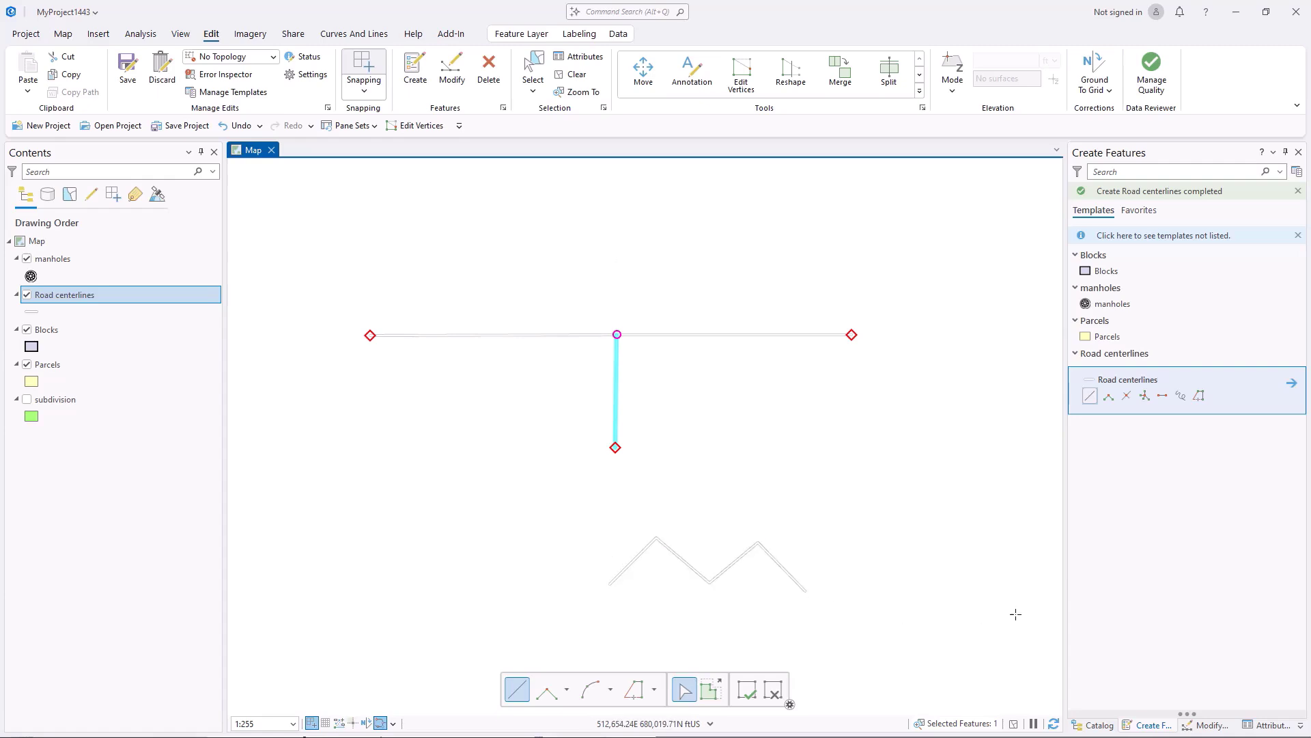
Step: In Vertices and Nodes Settings, outline vertices in bright green and hide dangles, nodes and pseudonodes
{"action": "left_click", "coordinate": [392, 723]}
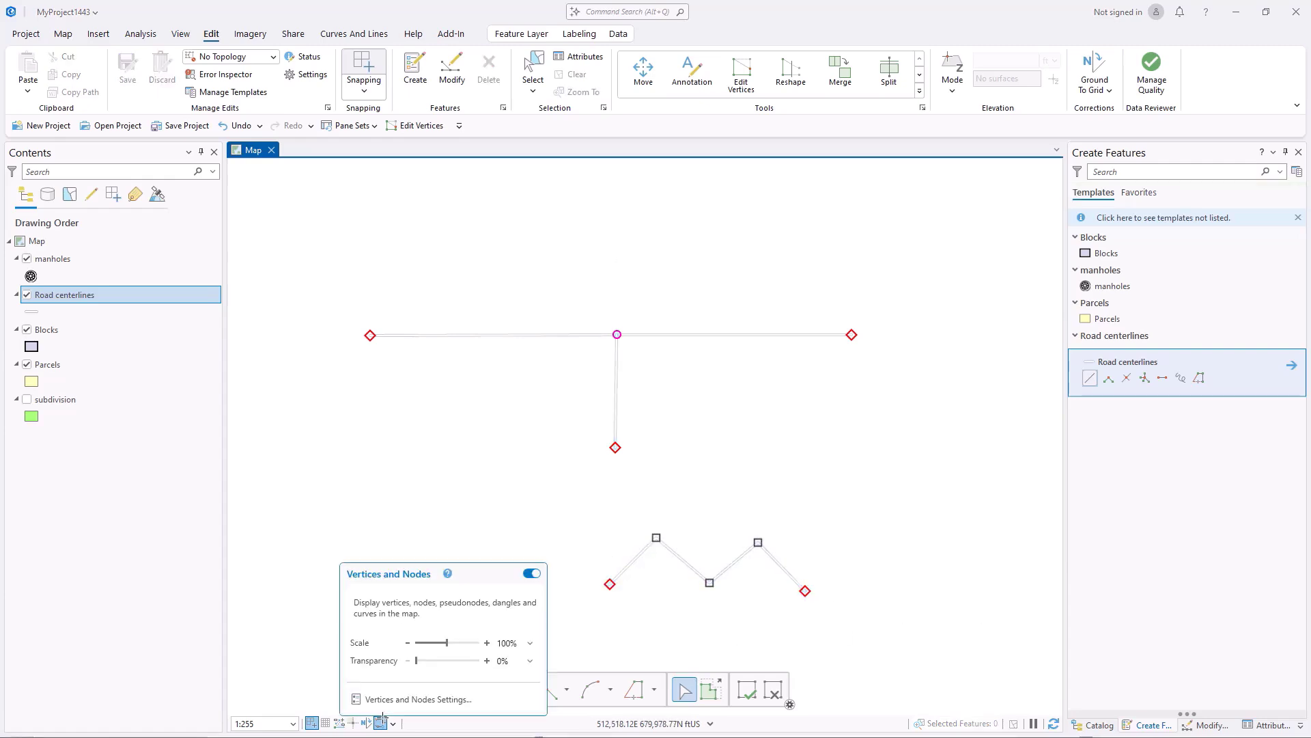
{"action": "left_click", "coordinate": [403, 697]}
{"action": "left_click", "coordinate": [646, 387]}
{"action": "left_click", "coordinate": [918, 517]}
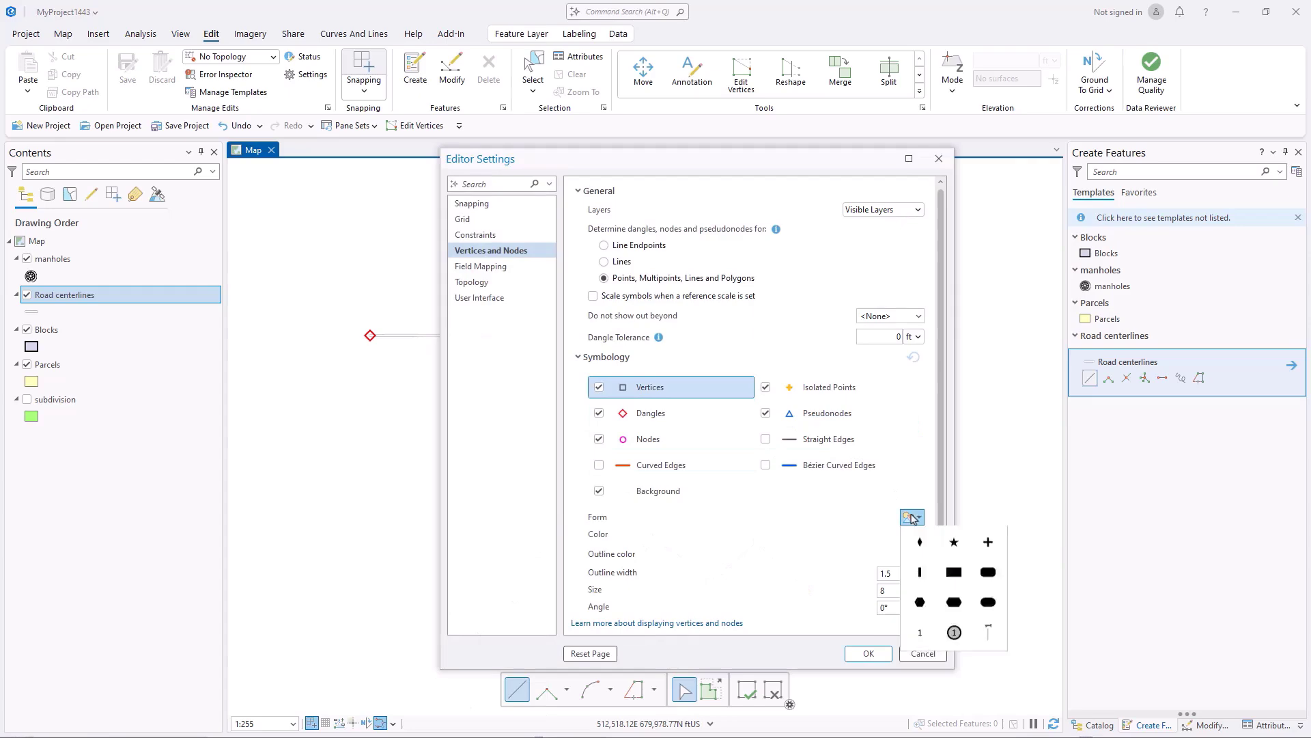
{"action": "left_click", "coordinate": [920, 554]}
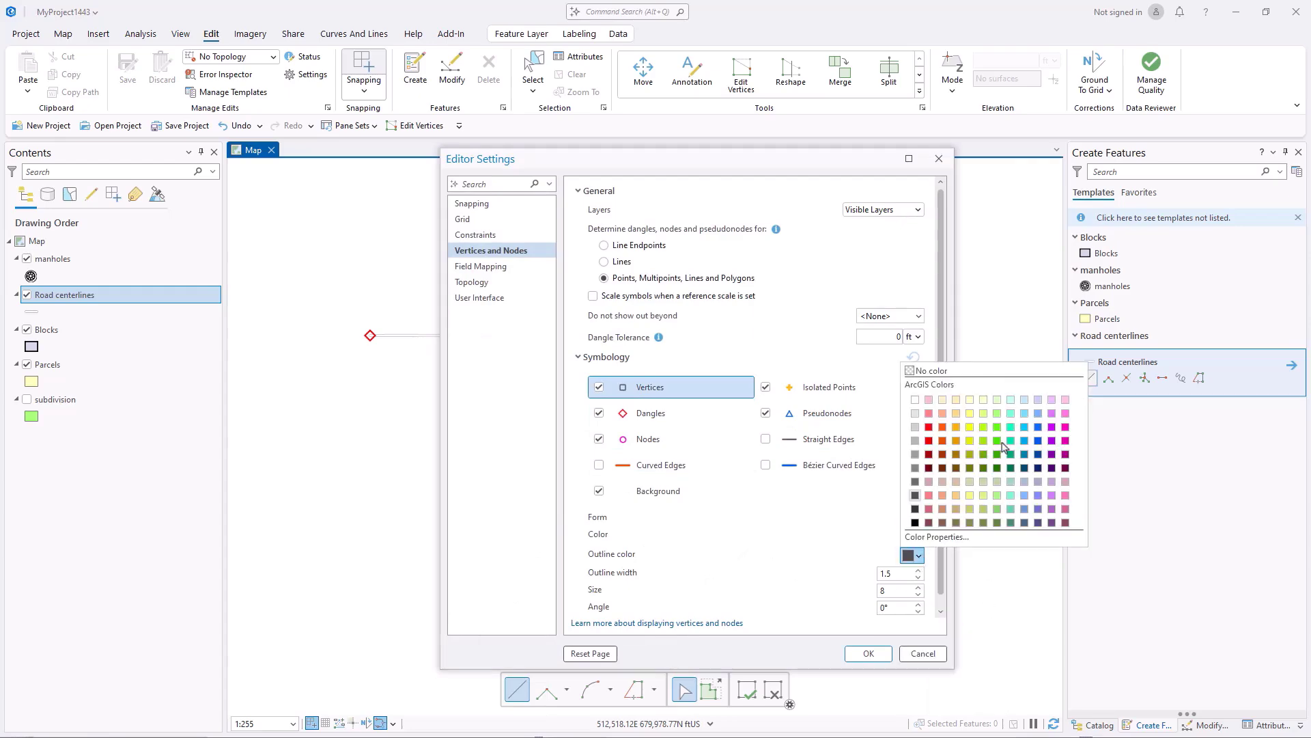
{"action": "left_click", "coordinate": [1000, 444]}
{"action": "left_click", "coordinate": [599, 413]}
{"action": "left_click", "coordinate": [599, 439]}
{"action": "left_click", "coordinate": [765, 414]}
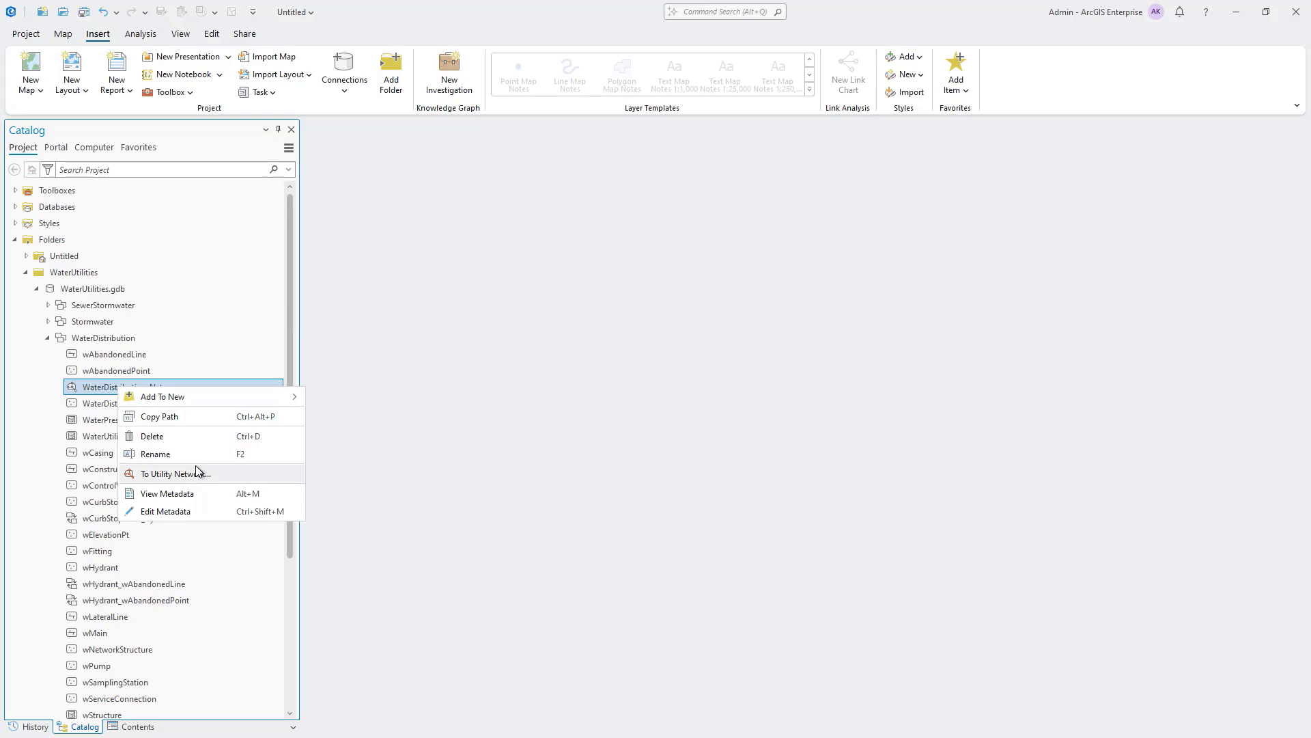
Step: Launch To Utility Network on WaterDistribution_Net and name its domain network Water
{"action": "left_click", "coordinate": [197, 471]}
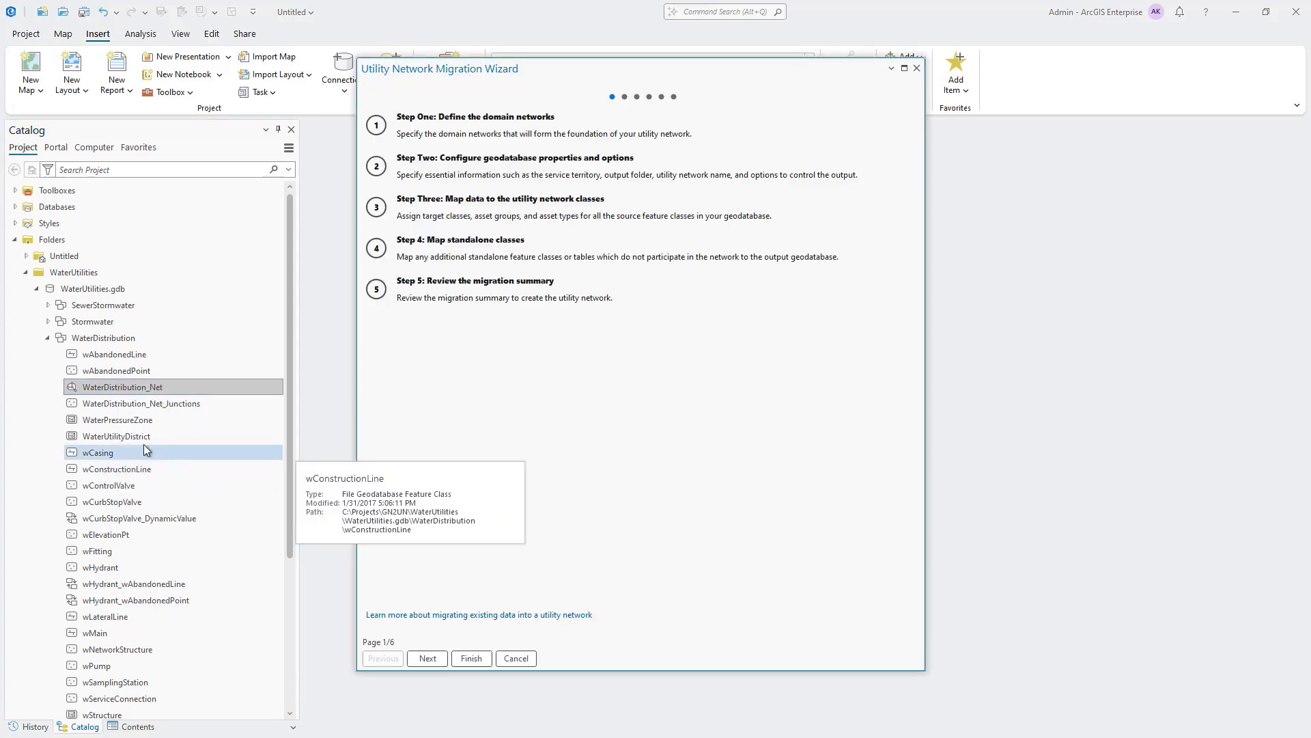
{"action": "left_click", "coordinate": [433, 658]}
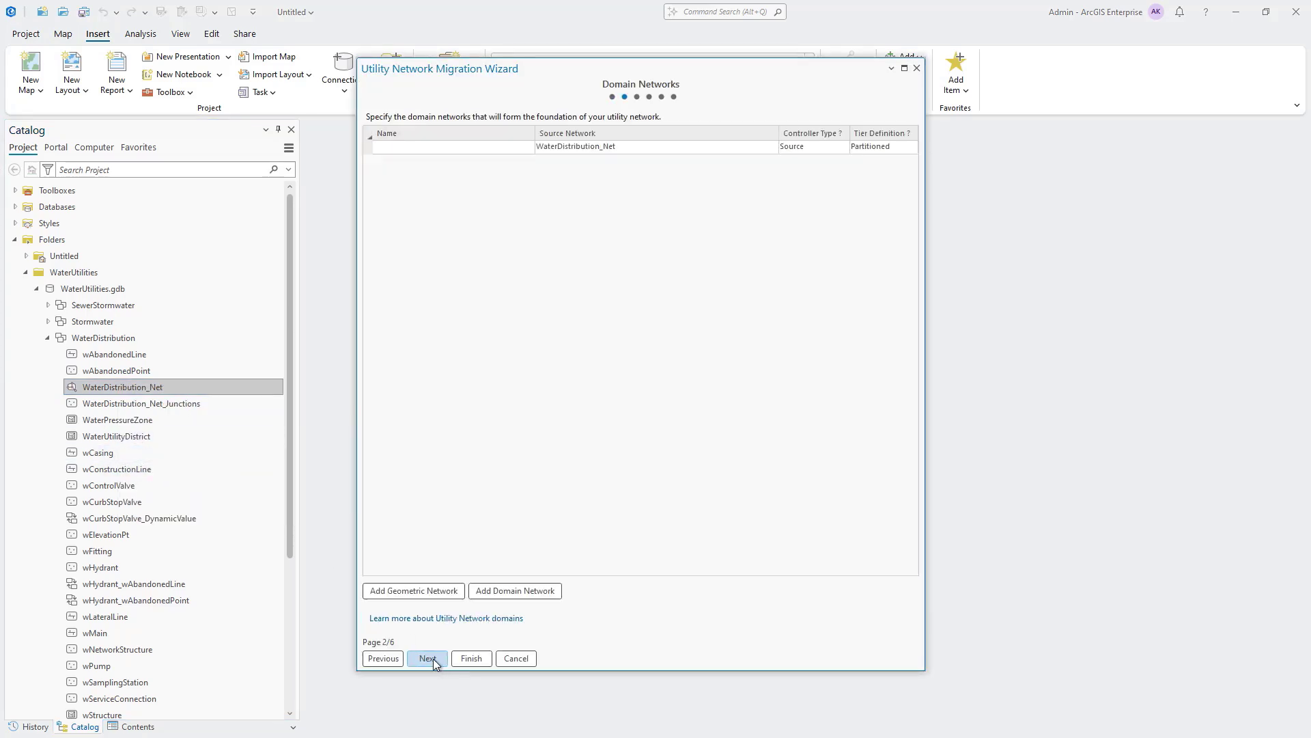
{"action": "left_click", "coordinate": [457, 147]}
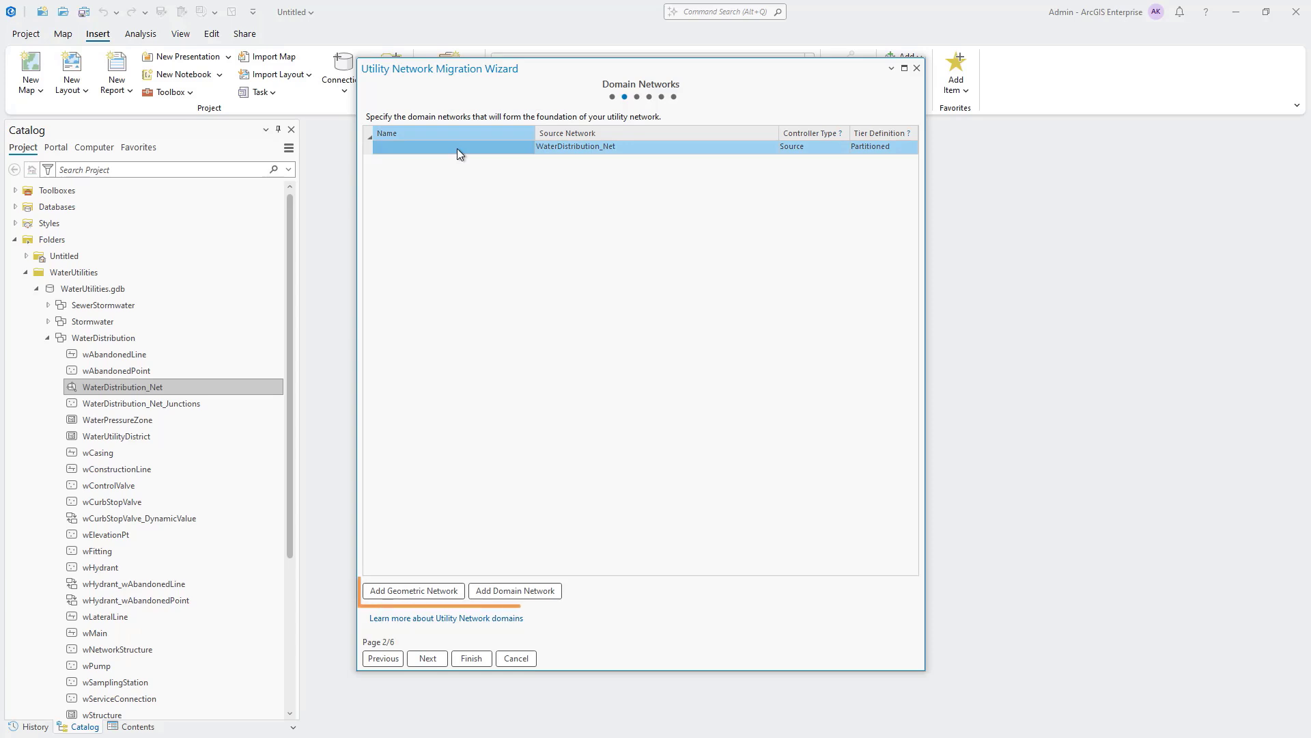
{"action": "left_click", "coordinate": [457, 149]}
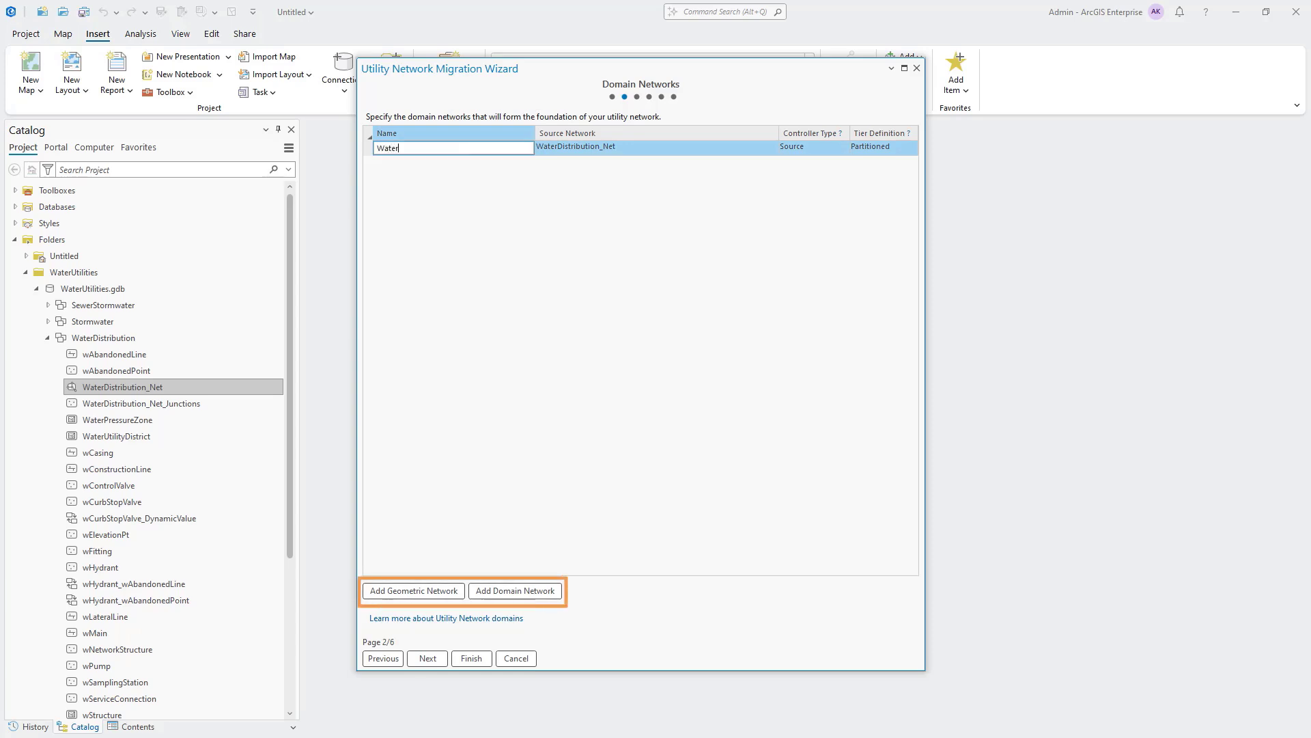
{"action": "left_click", "coordinate": [447, 660]}
Step: Use WaterUtilityDistrict as the service territory and the WaterUtilities folder as output folder
{"action": "right_click", "coordinate": [142, 435]}
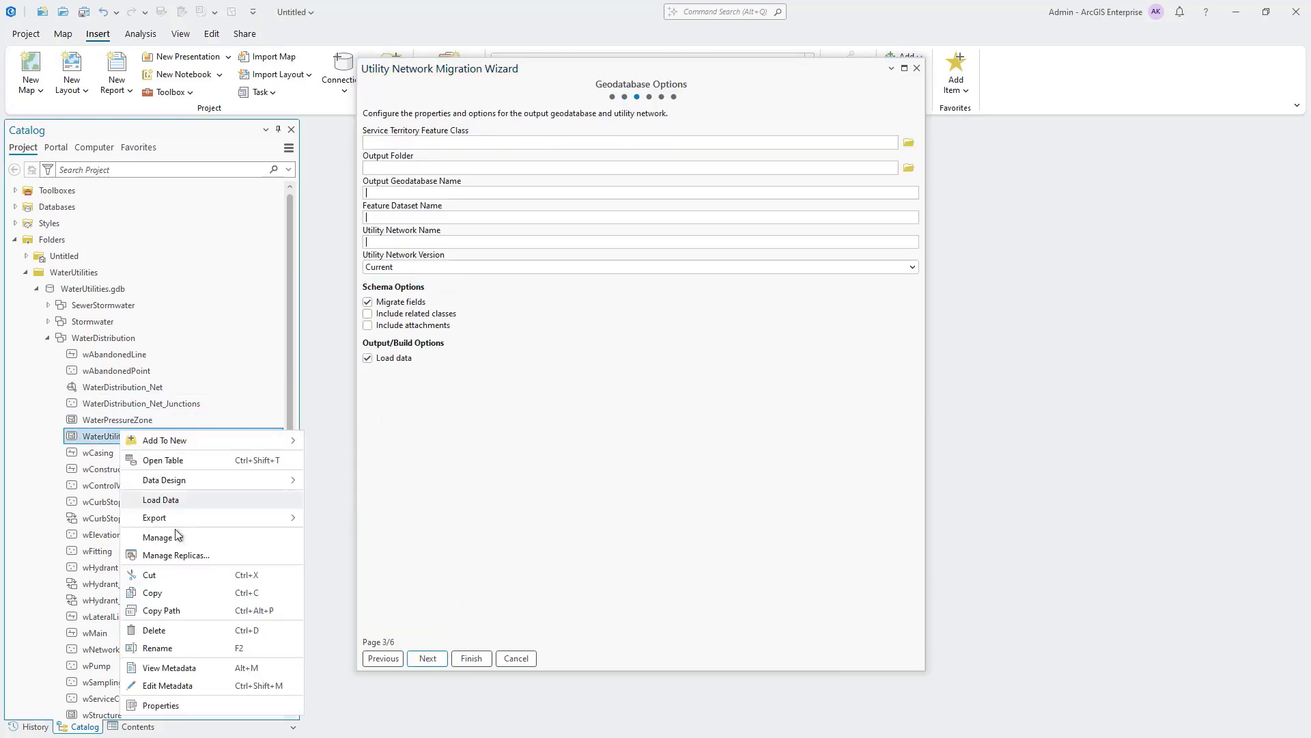
{"action": "left_click", "coordinate": [179, 608]}
{"action": "left_click", "coordinate": [433, 142]}
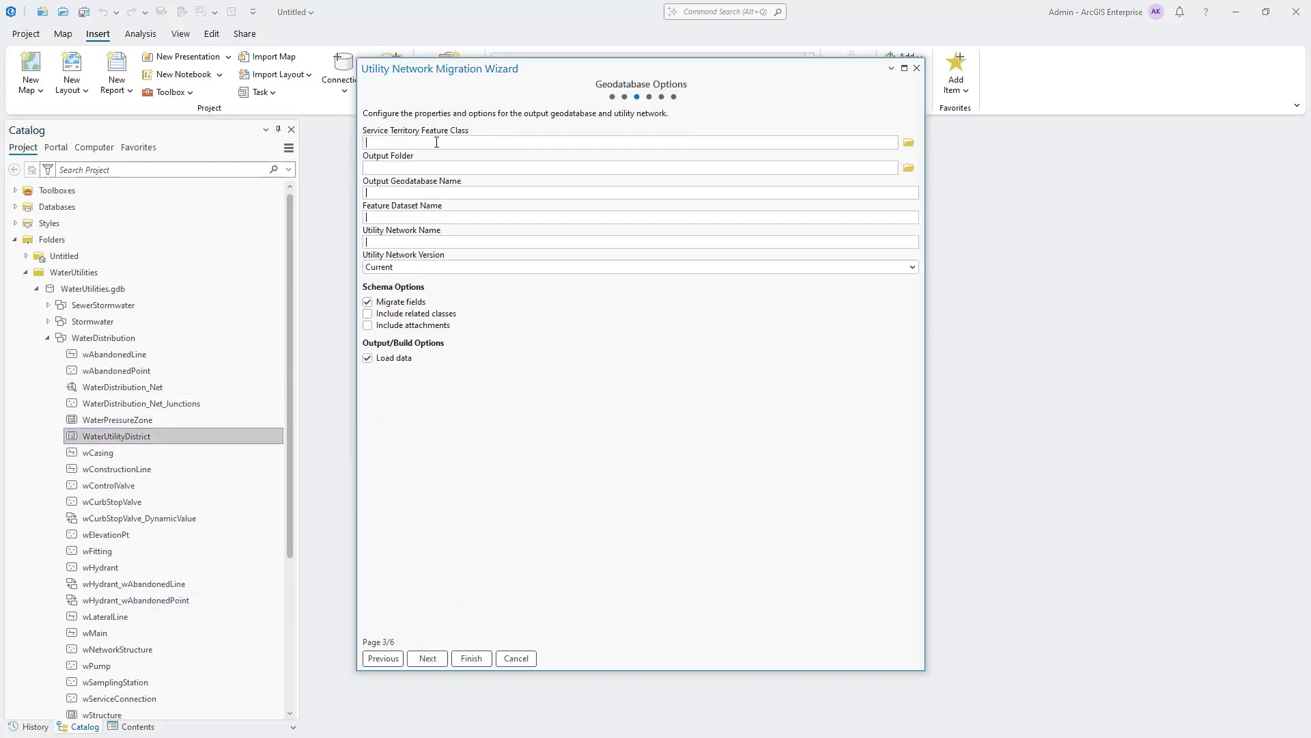
{"action": "key", "text": "ctrl+v"}
{"action": "left_click", "coordinate": [108, 271]}
{"action": "right_click", "coordinate": [93, 270]}
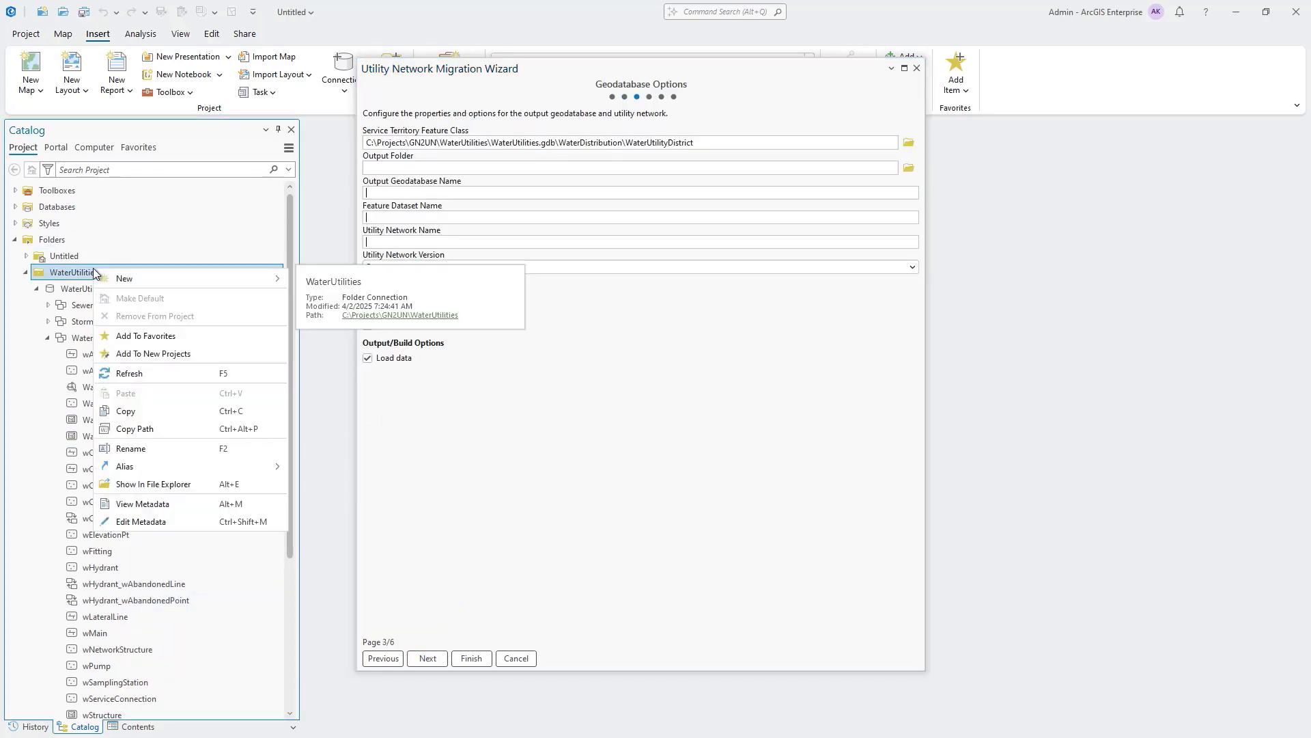
{"action": "left_click", "coordinate": [134, 428]}
{"action": "left_click", "coordinate": [478, 167]}
{"action": "key", "text": "ctrl+v"}
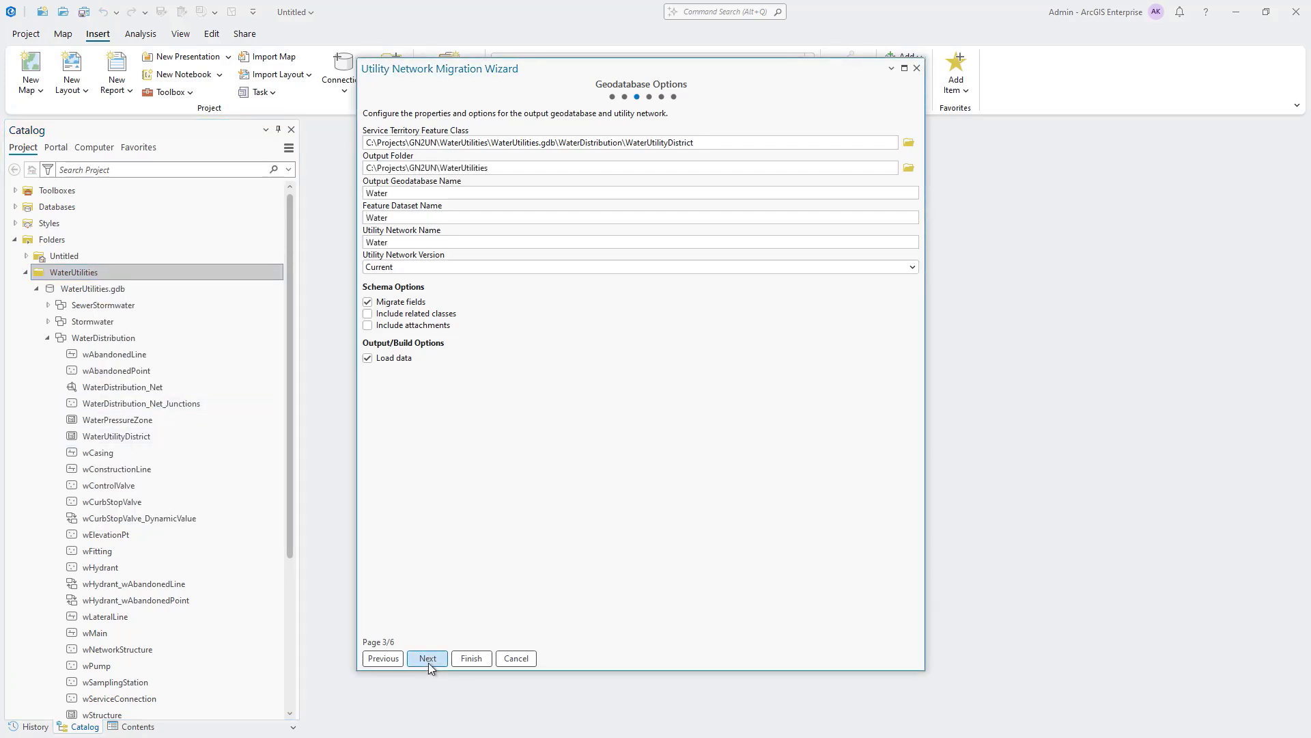
{"action": "left_click", "coordinate": [428, 658]}
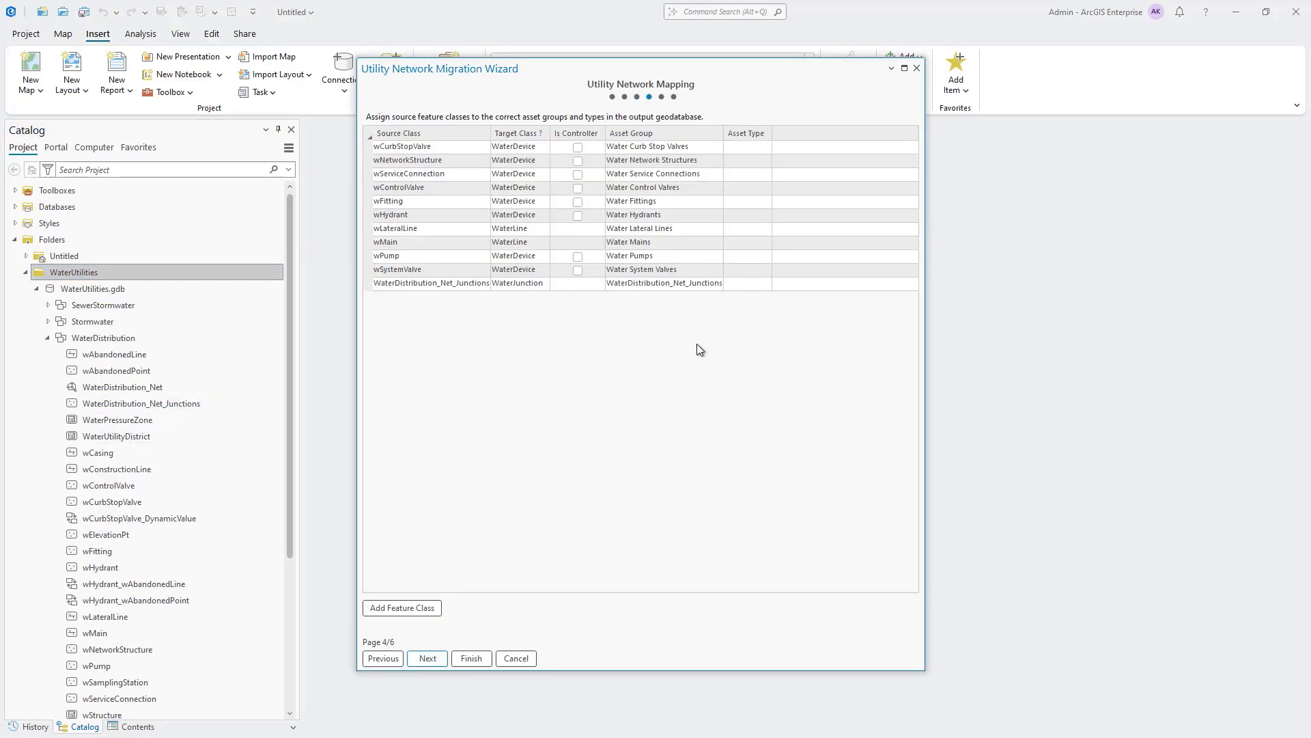
Step: Make wNetworkStructure a controller and map asset types: Structure, Service, Fitting, Line
{"action": "left_click", "coordinate": [577, 160]}
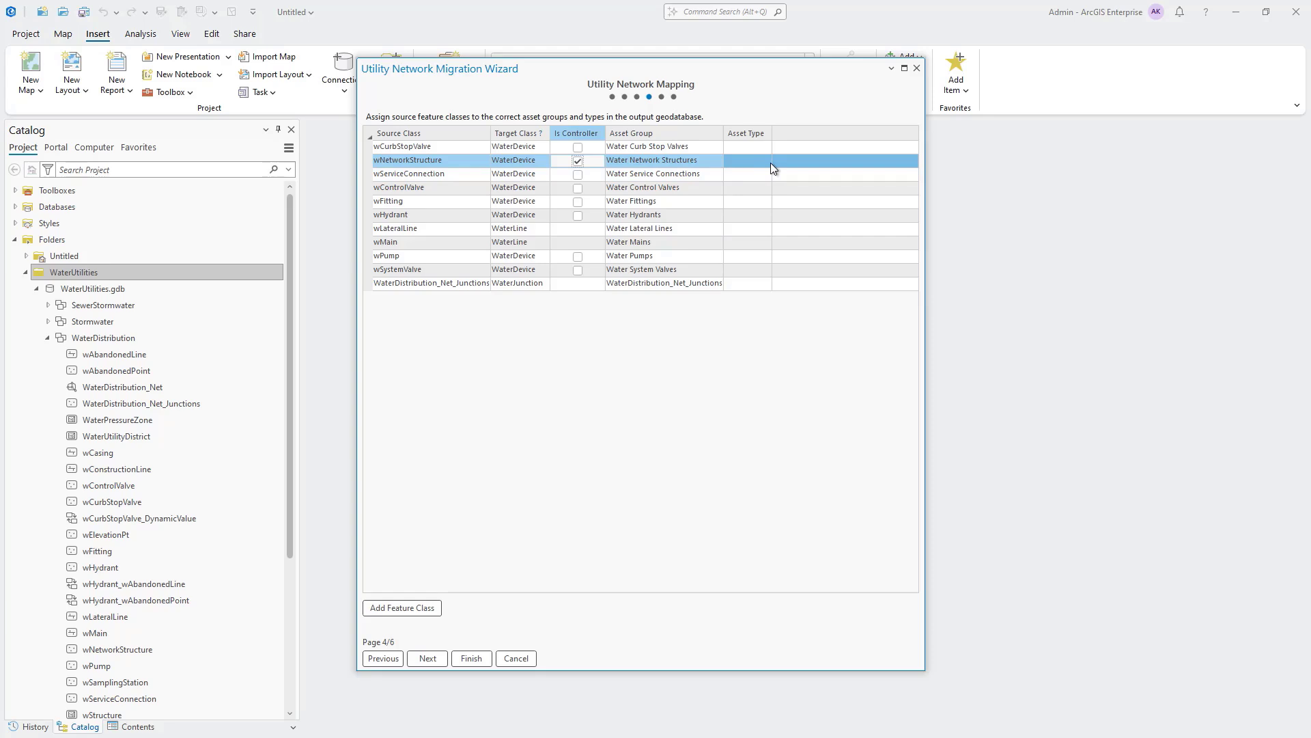
{"action": "left_click", "coordinate": [749, 161]}
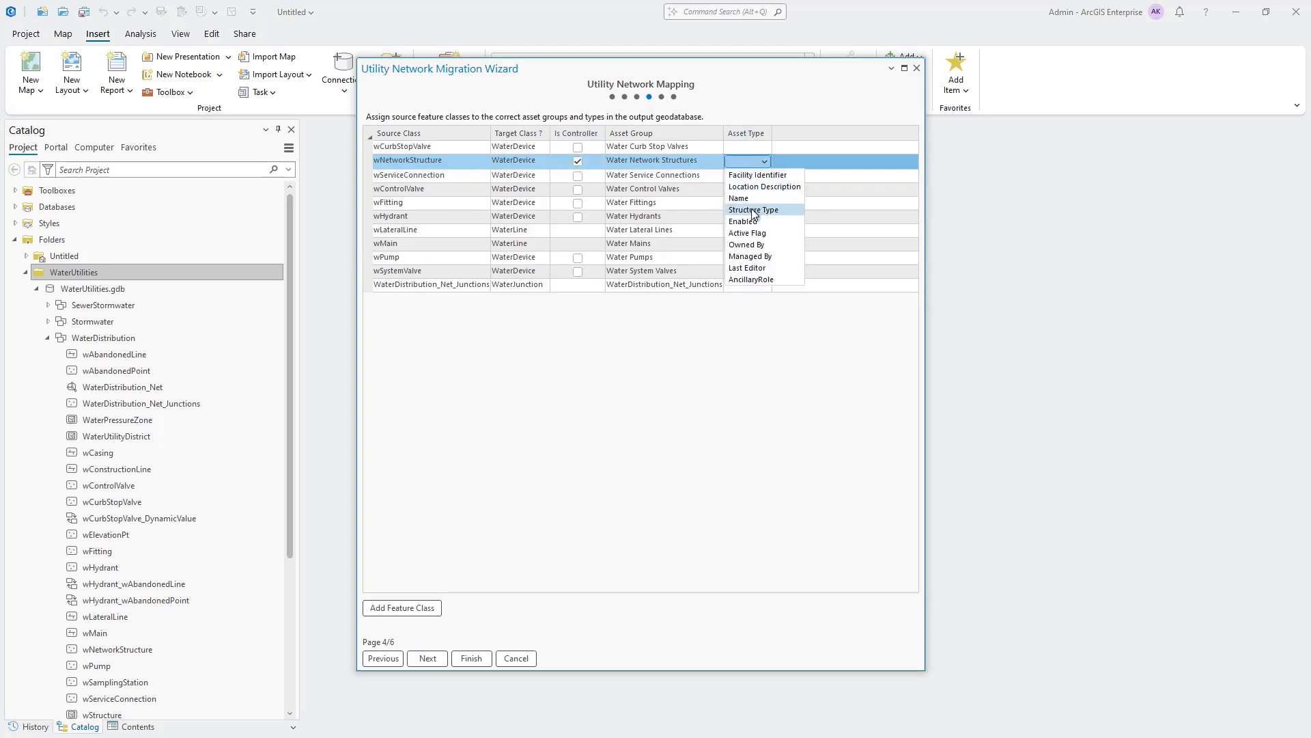
{"action": "left_click", "coordinate": [754, 209]}
{"action": "left_click", "coordinate": [749, 175]}
{"action": "left_click", "coordinate": [751, 198]}
{"action": "left_click", "coordinate": [755, 229]}
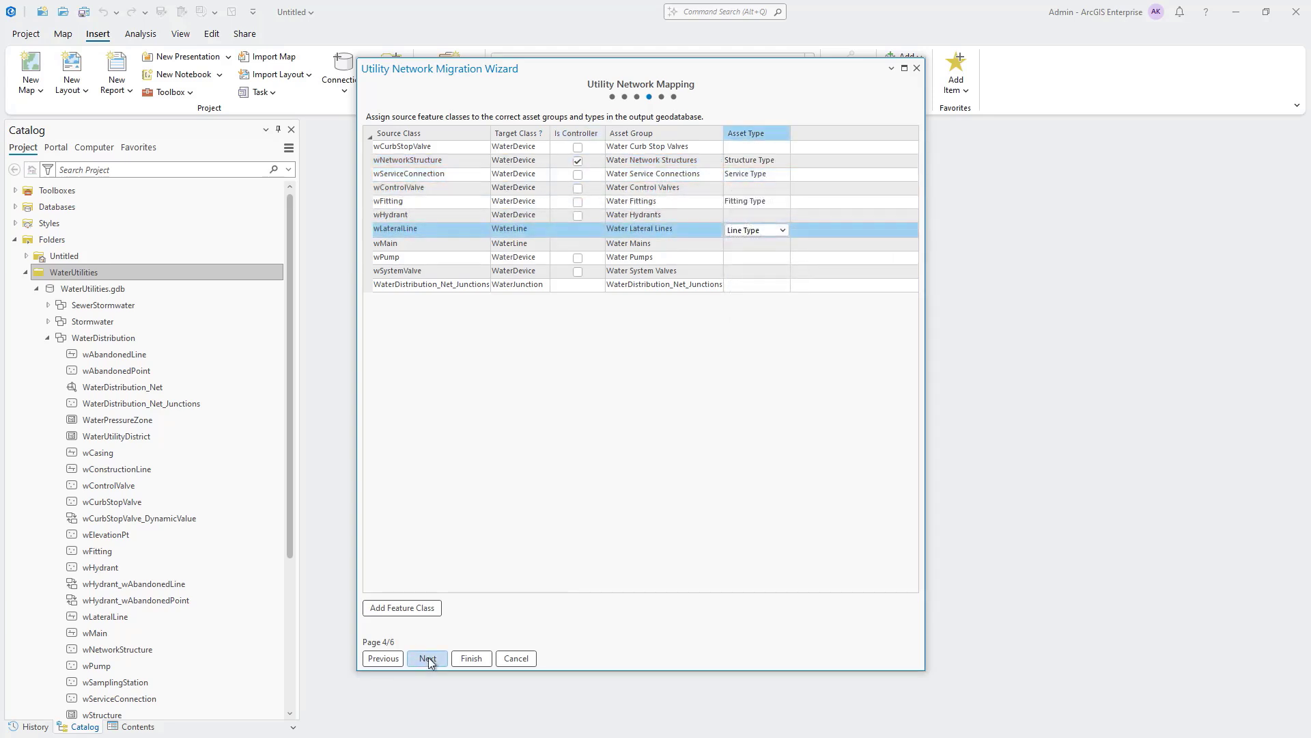
Step: Move through the remaining wizard pages and run the utility network migration
{"action": "left_click", "coordinate": [428, 659]}
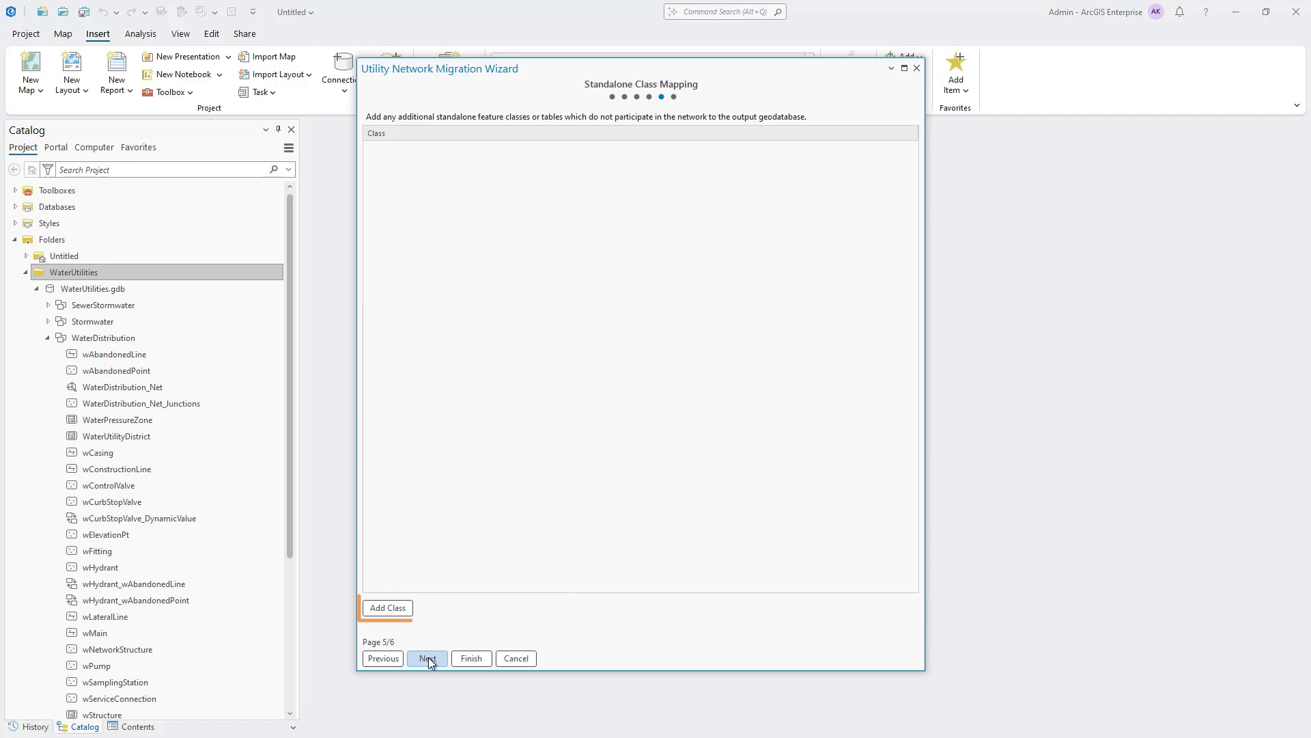
{"action": "left_click", "coordinate": [428, 658]}
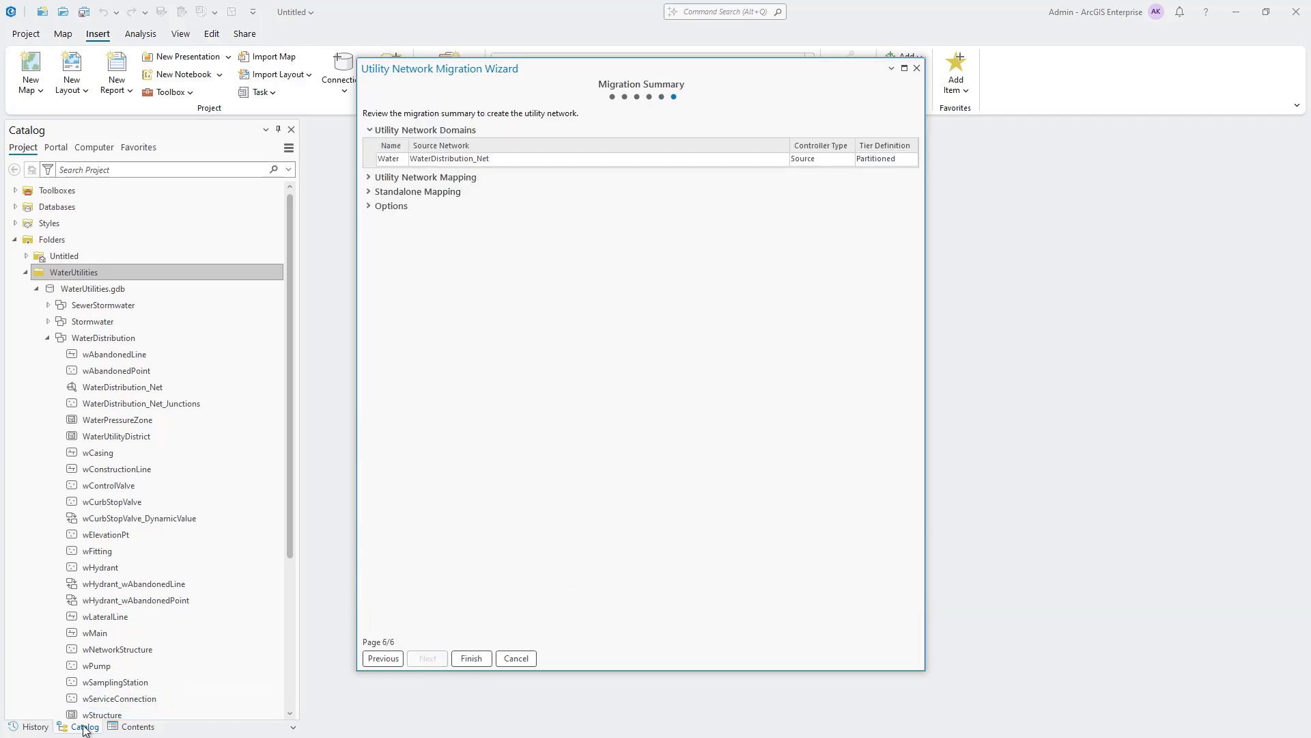
{"action": "left_click", "coordinate": [30, 726]}
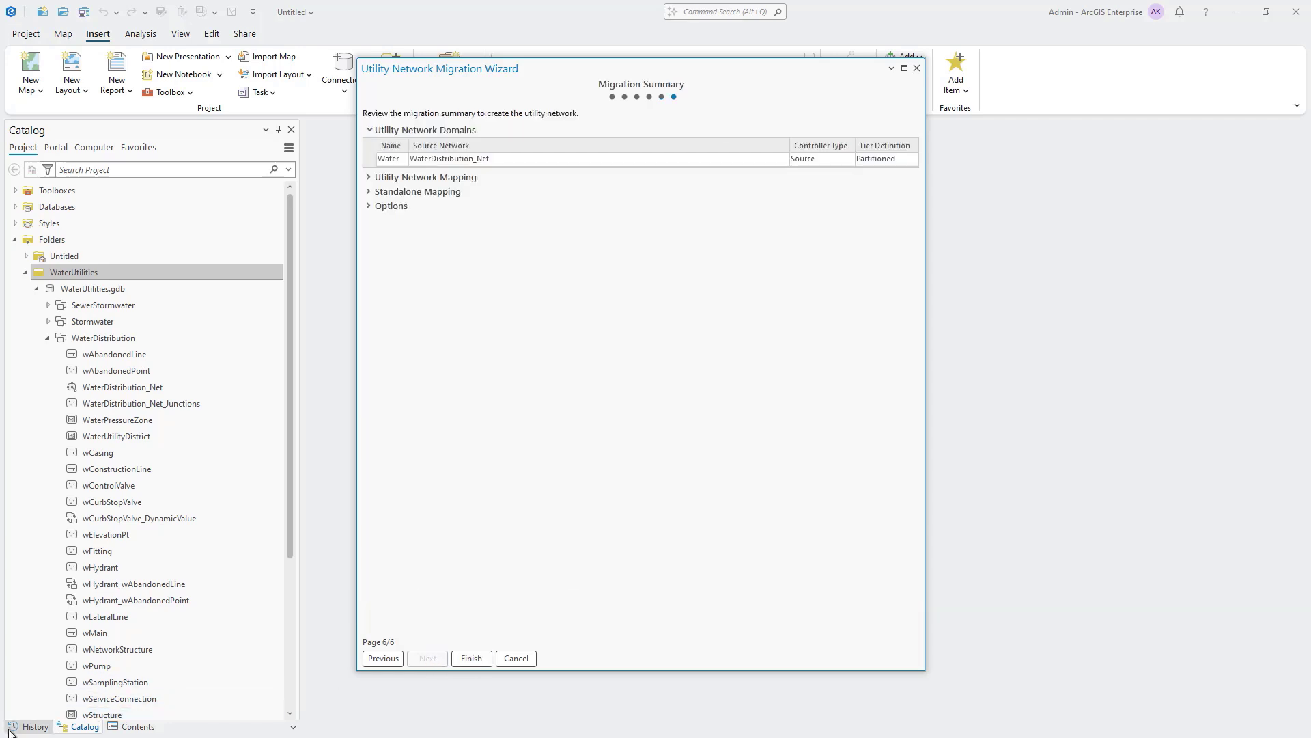
{"action": "left_click", "coordinate": [472, 659]}
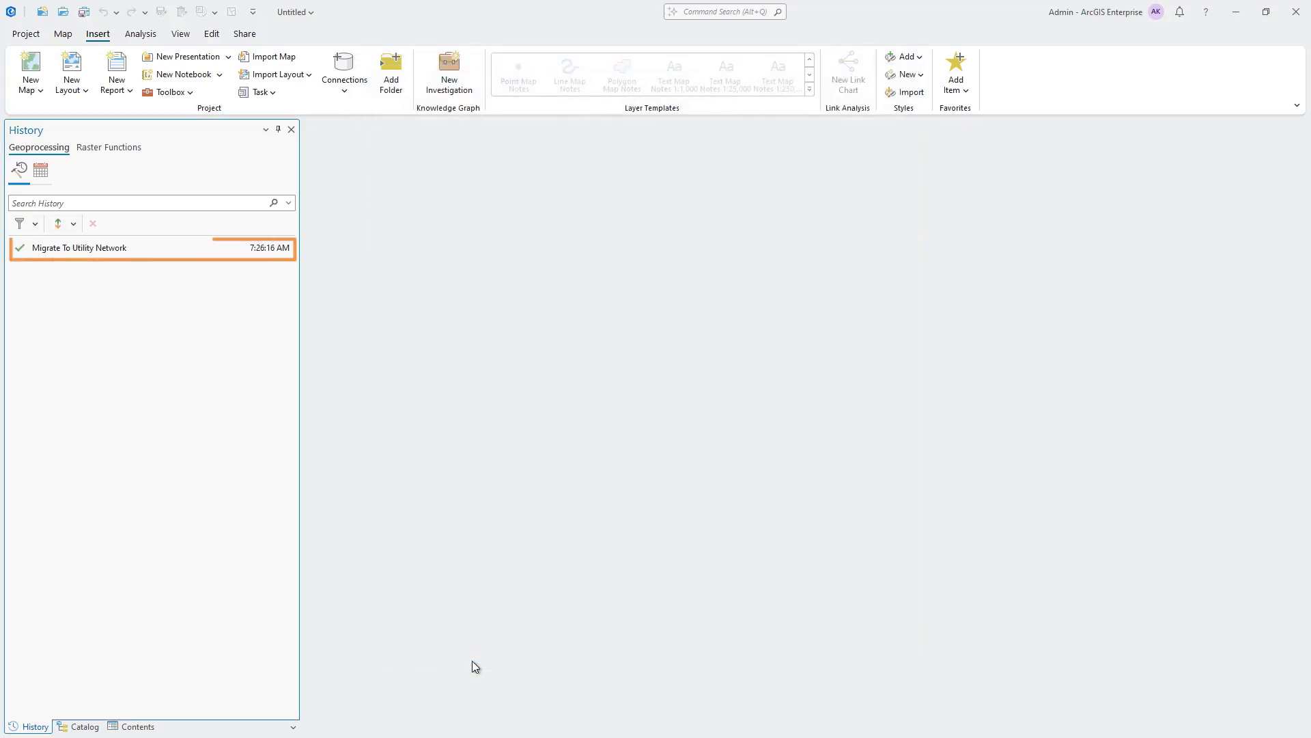
Step: Refresh the WaterUtilities folder and add the Water data to a new map
{"action": "left_click", "coordinate": [78, 726]}
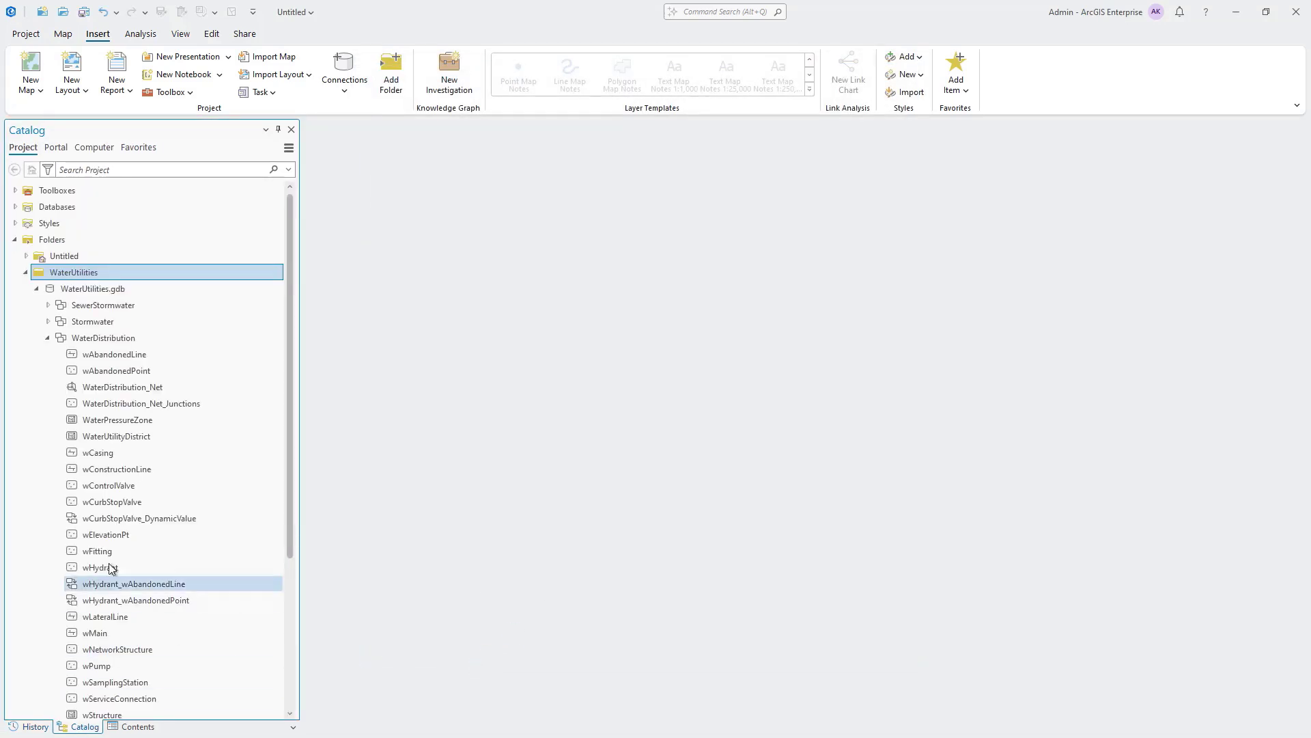
{"action": "right_click", "coordinate": [64, 272]}
{"action": "left_click", "coordinate": [125, 213]}
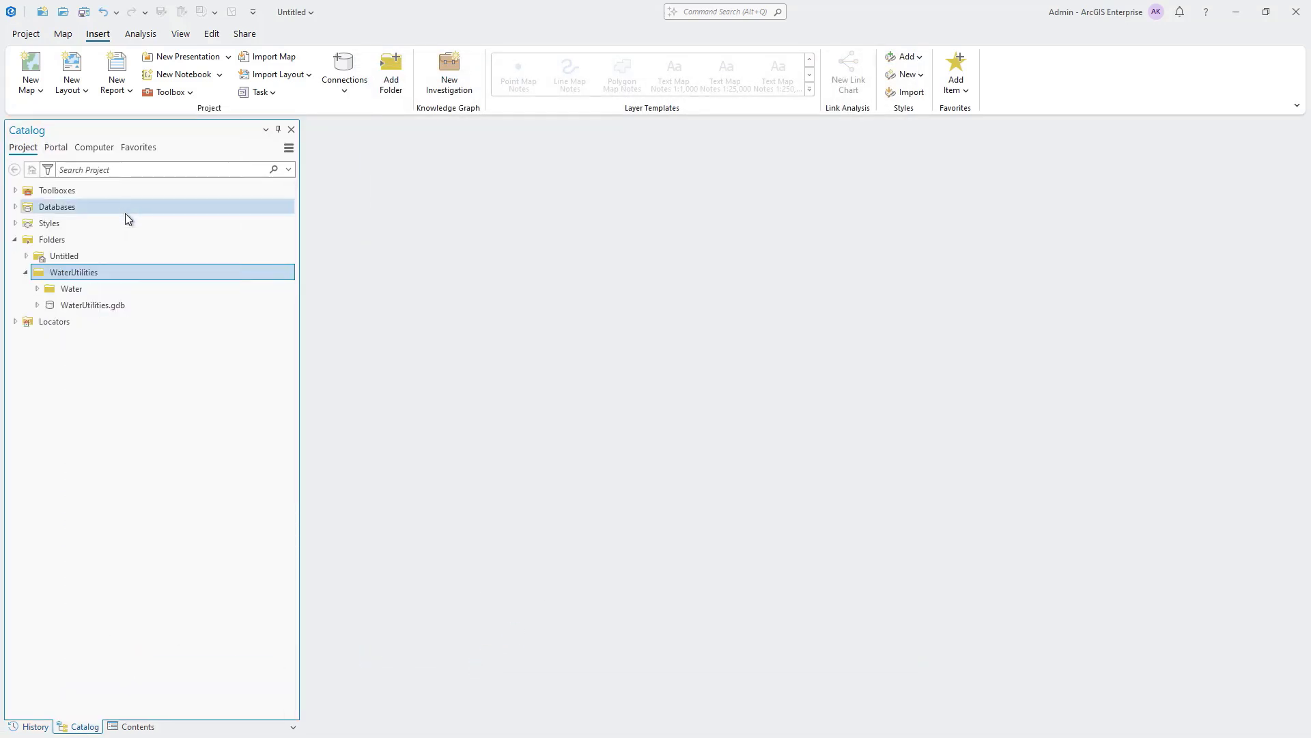
{"action": "double_click", "coordinate": [60, 292]}
{"action": "right_click", "coordinate": [85, 338]}
{"action": "mouse_move", "coordinate": [127, 346]}
{"action": "left_click", "coordinate": [307, 346]}
Step: Zoom to the Water Junction layer and turn on the Water group layer
{"action": "left_click", "coordinate": [132, 726]}
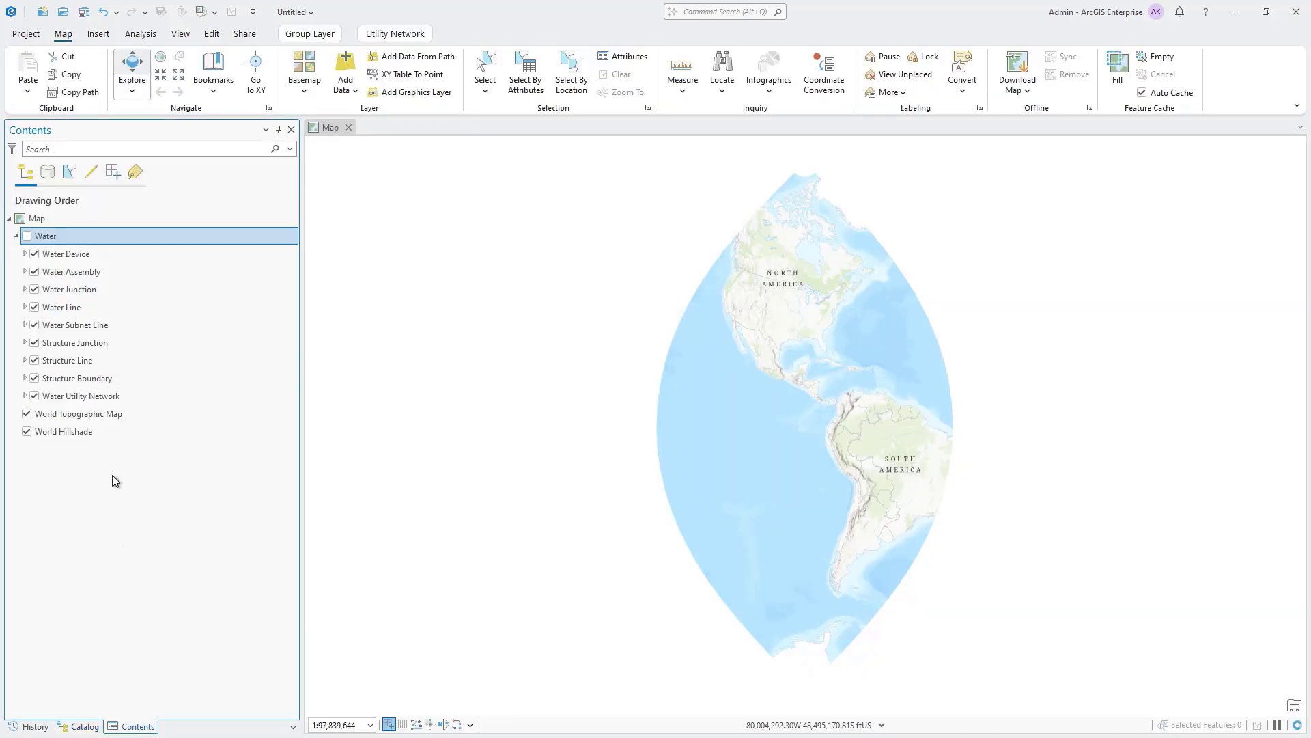
{"action": "left_click", "coordinate": [64, 289]}
{"action": "right_click", "coordinate": [63, 289]}
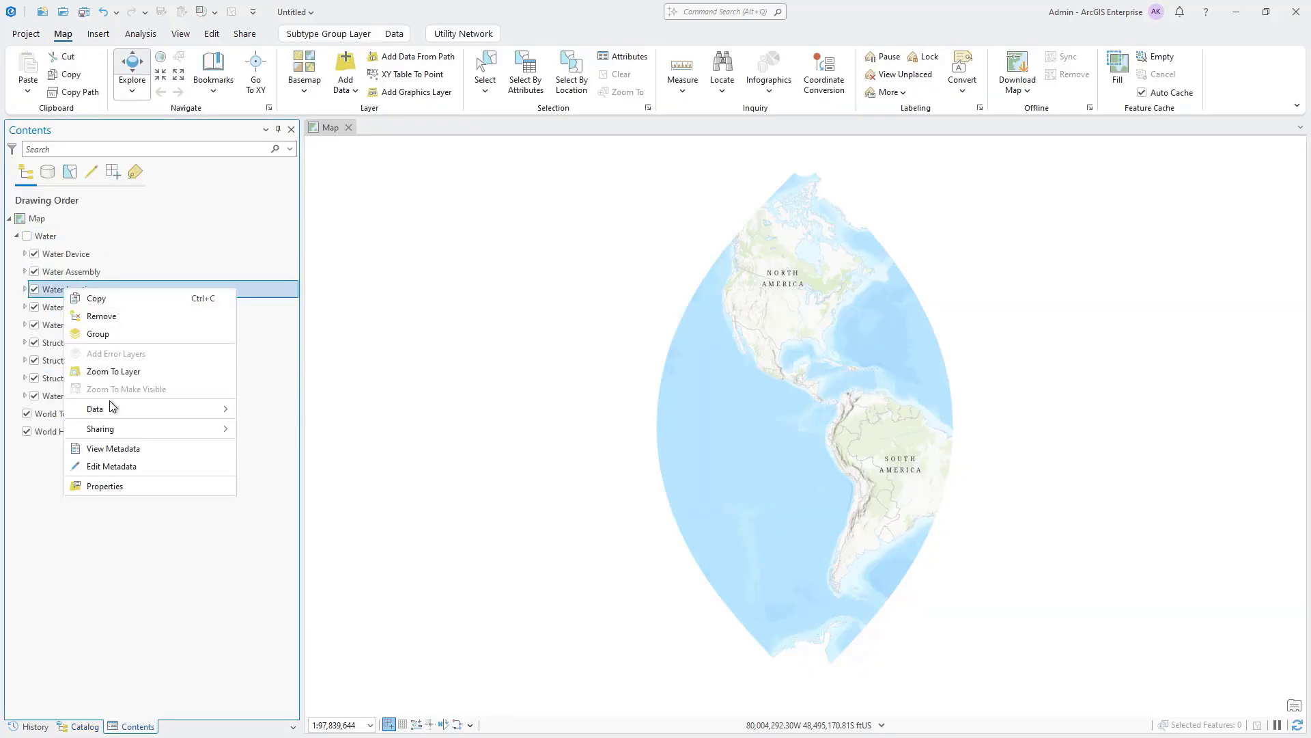
{"action": "left_click", "coordinate": [103, 373]}
{"action": "left_click", "coordinate": [27, 236]}
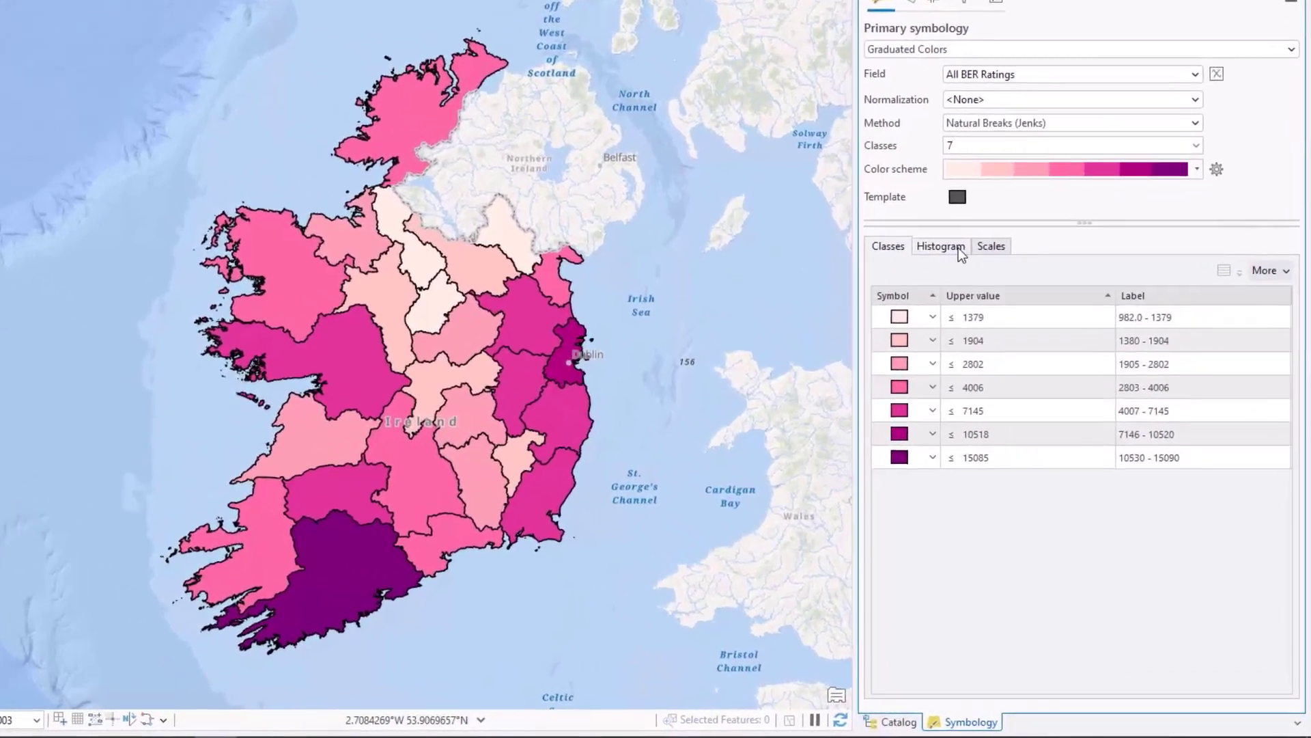
Step: Show the symbology histogram magnified to 200%
{"action": "left_click", "coordinate": [1003, 310]}
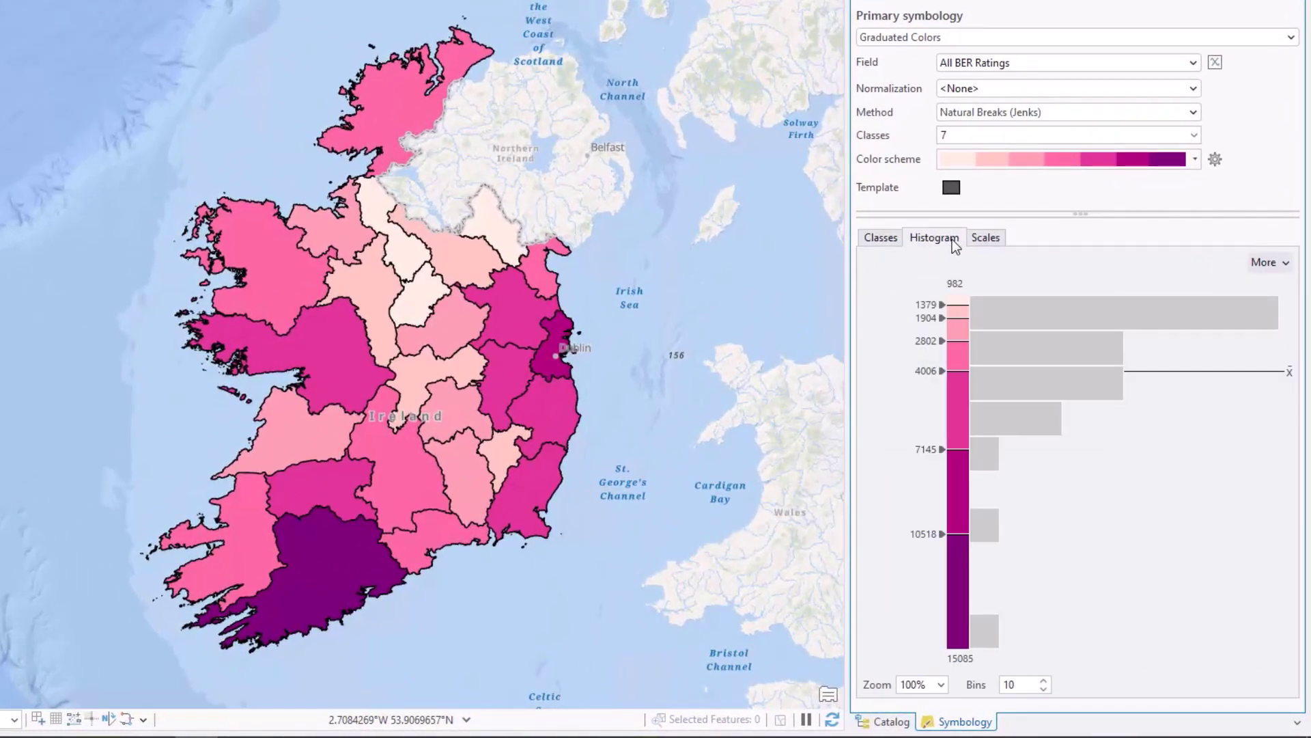
{"action": "left_click", "coordinate": [941, 684]}
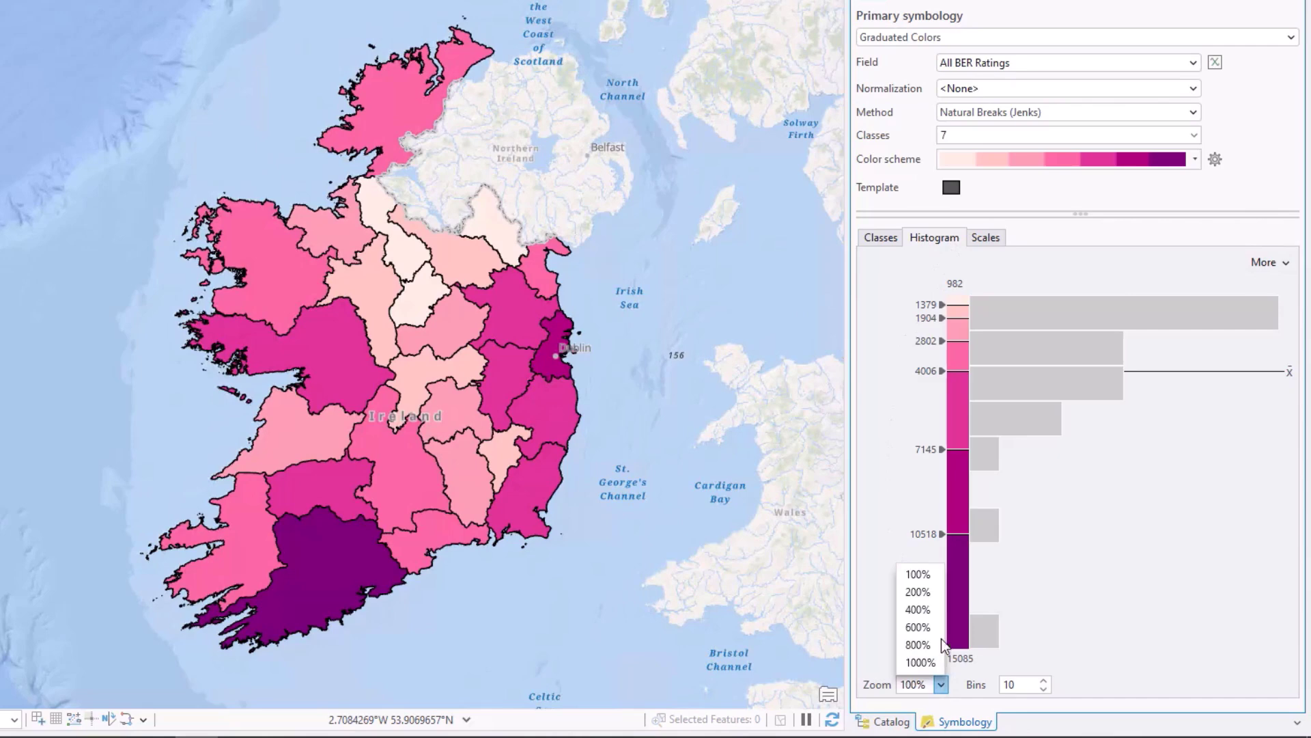
{"action": "left_click", "coordinate": [929, 592]}
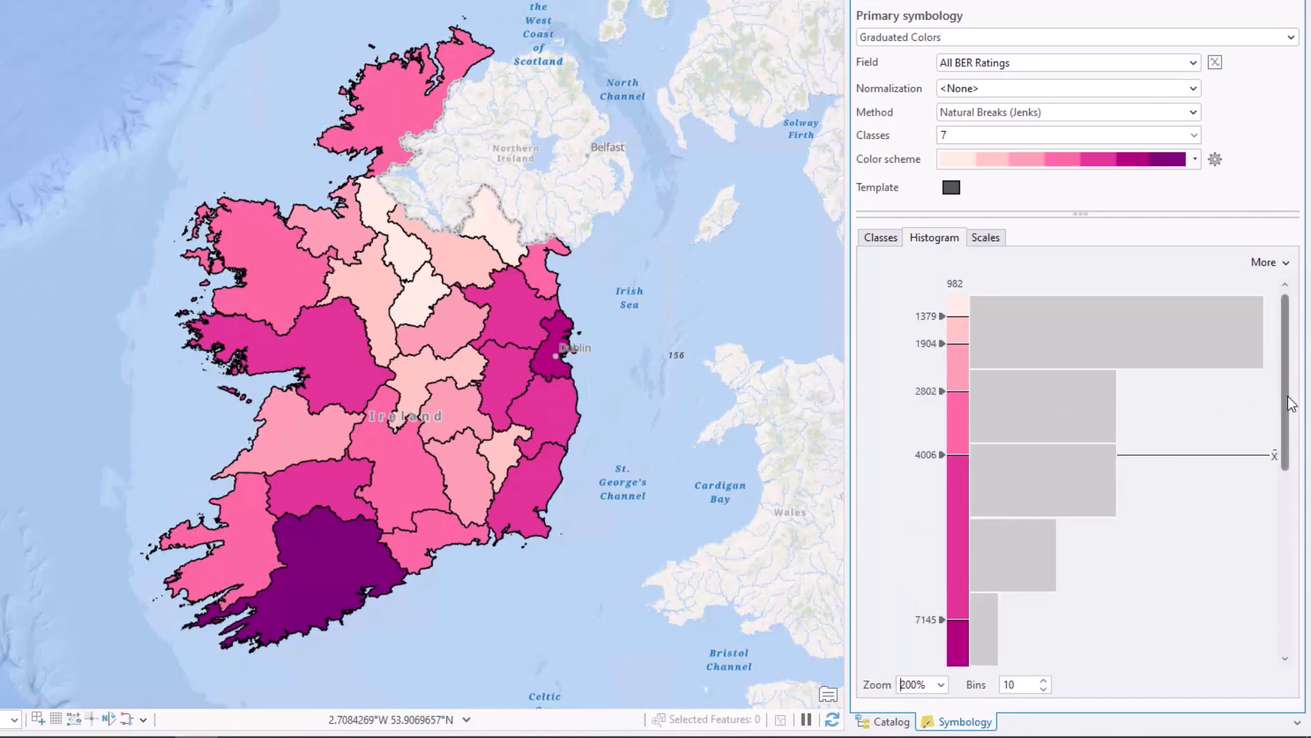
{"action": "left_click_drag", "start_coordinate": [1284, 410], "coordinate": [1285, 437]}
Step: Change the 1904 class break to 1900 and set the histogram to 30 bins
{"action": "double_click", "coordinate": [926, 344]}
{"action": "key", "text": "BackSpace"}
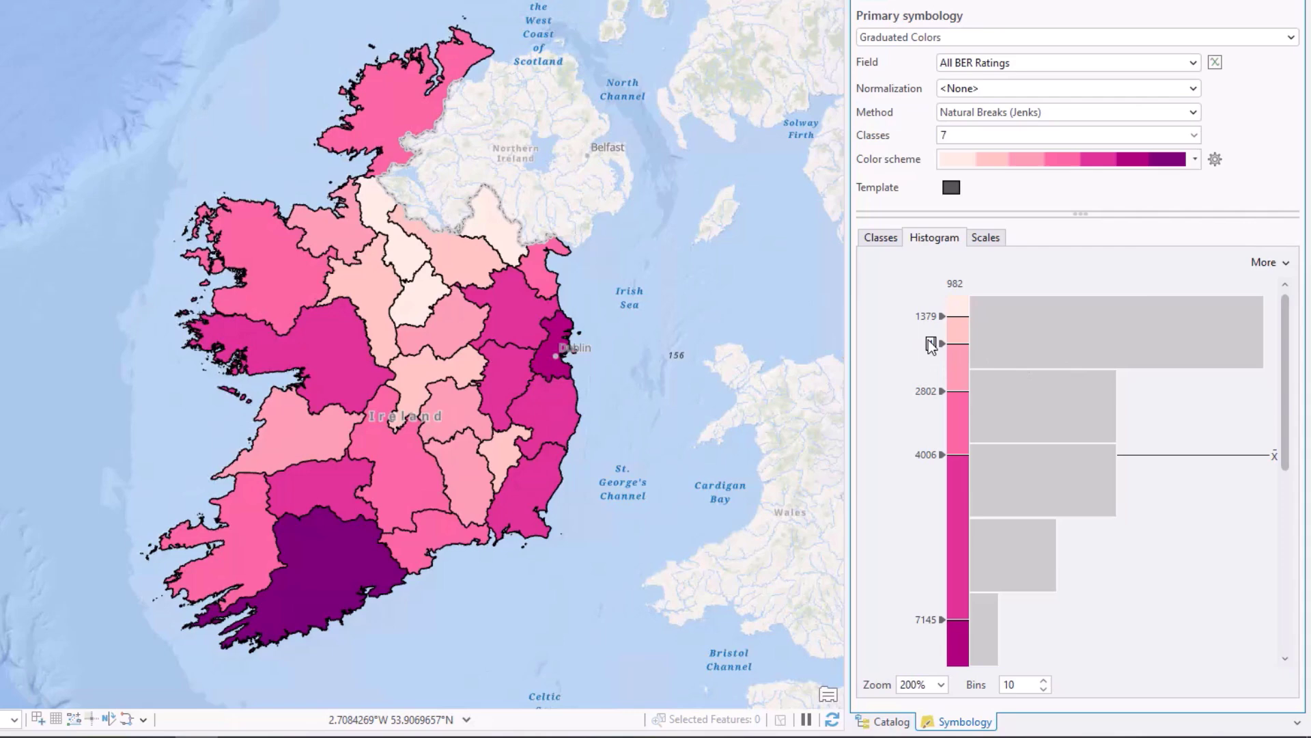
{"action": "type", "text": "1900"}
{"action": "key", "text": "Return"}
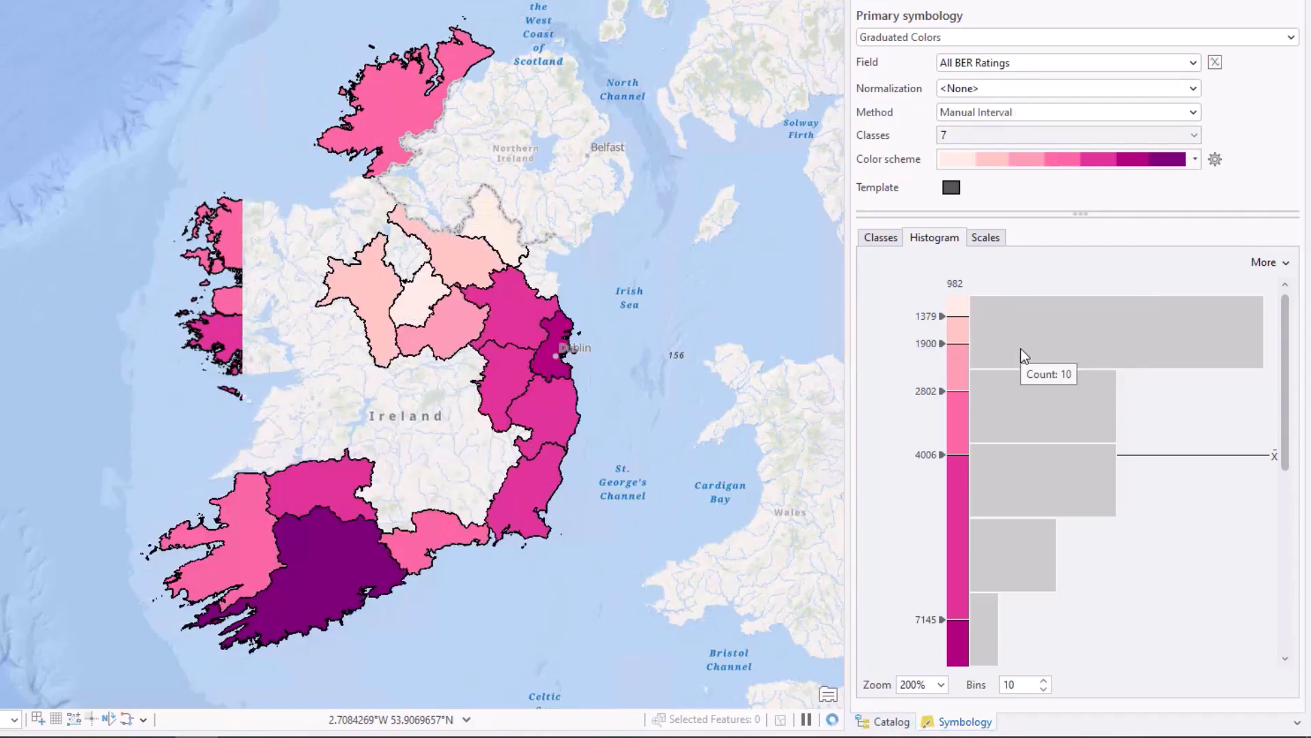
{"action": "mouse_move", "coordinate": [1021, 418]}
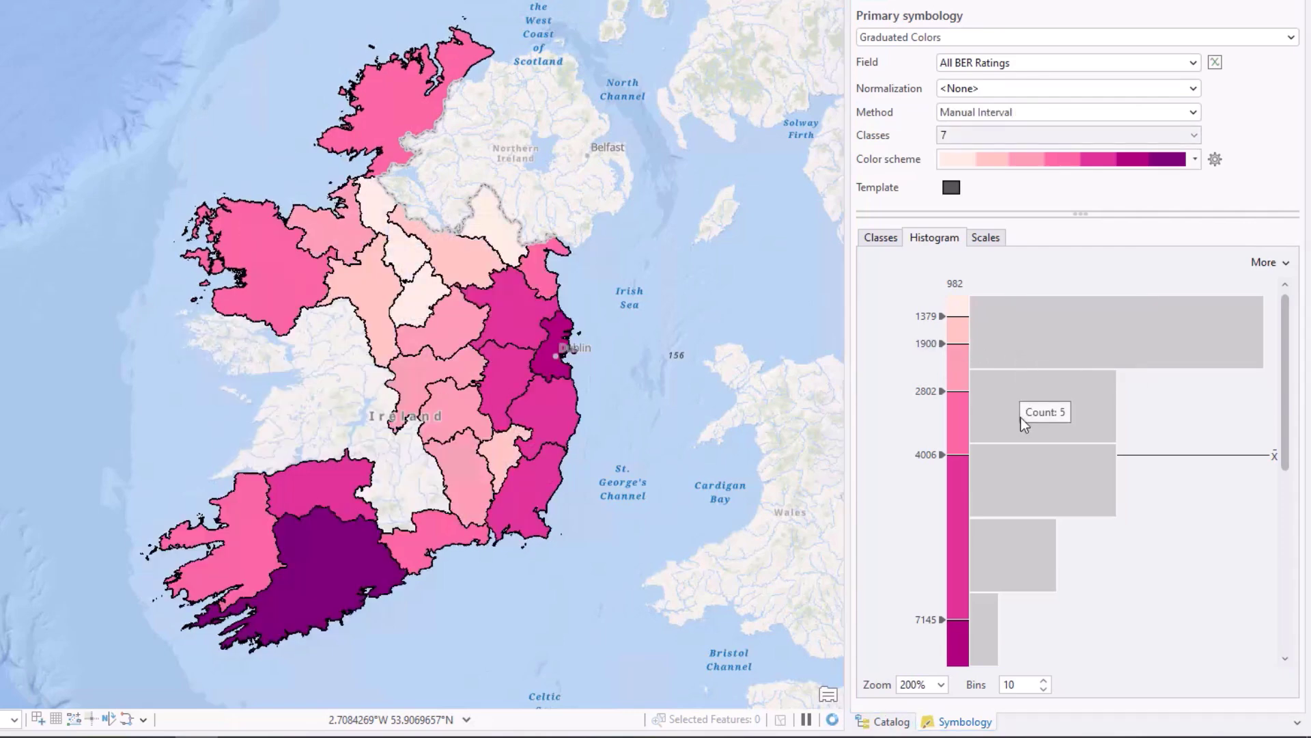
{"action": "left_click", "coordinate": [1009, 685]}
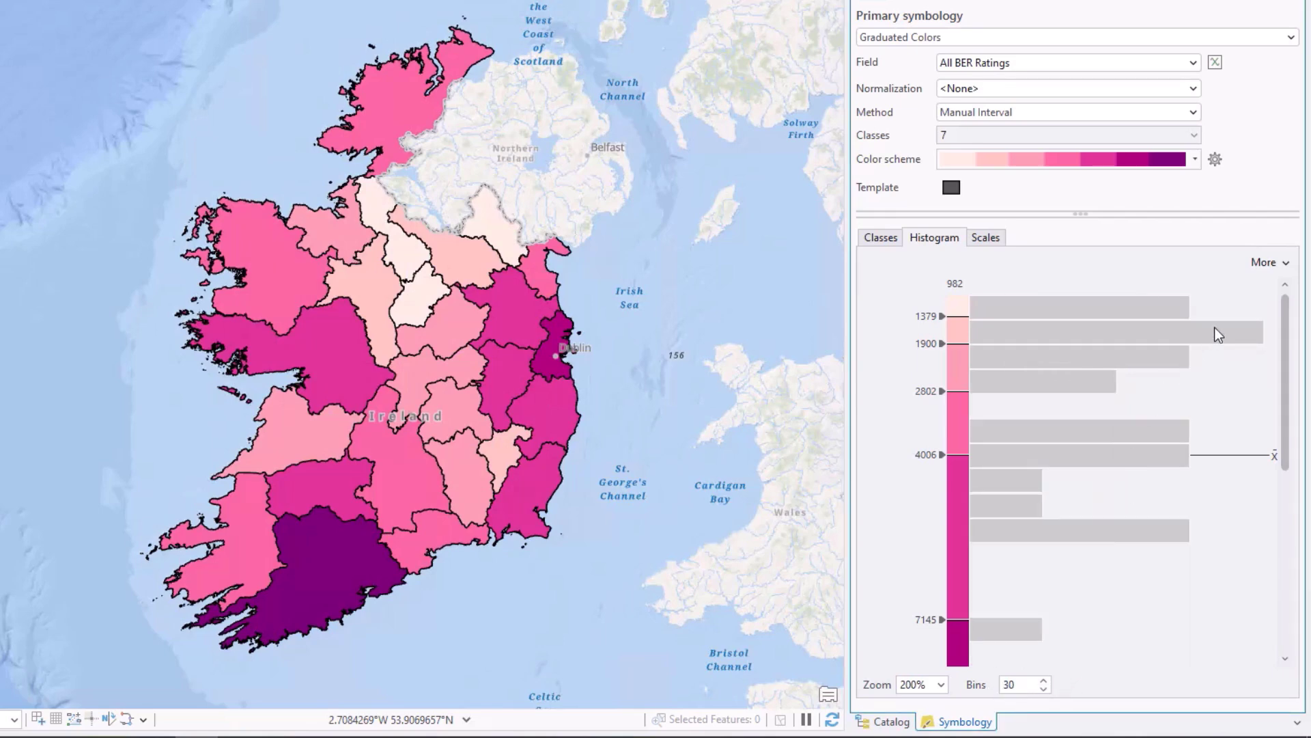
{"action": "mouse_move", "coordinate": [1156, 430]}
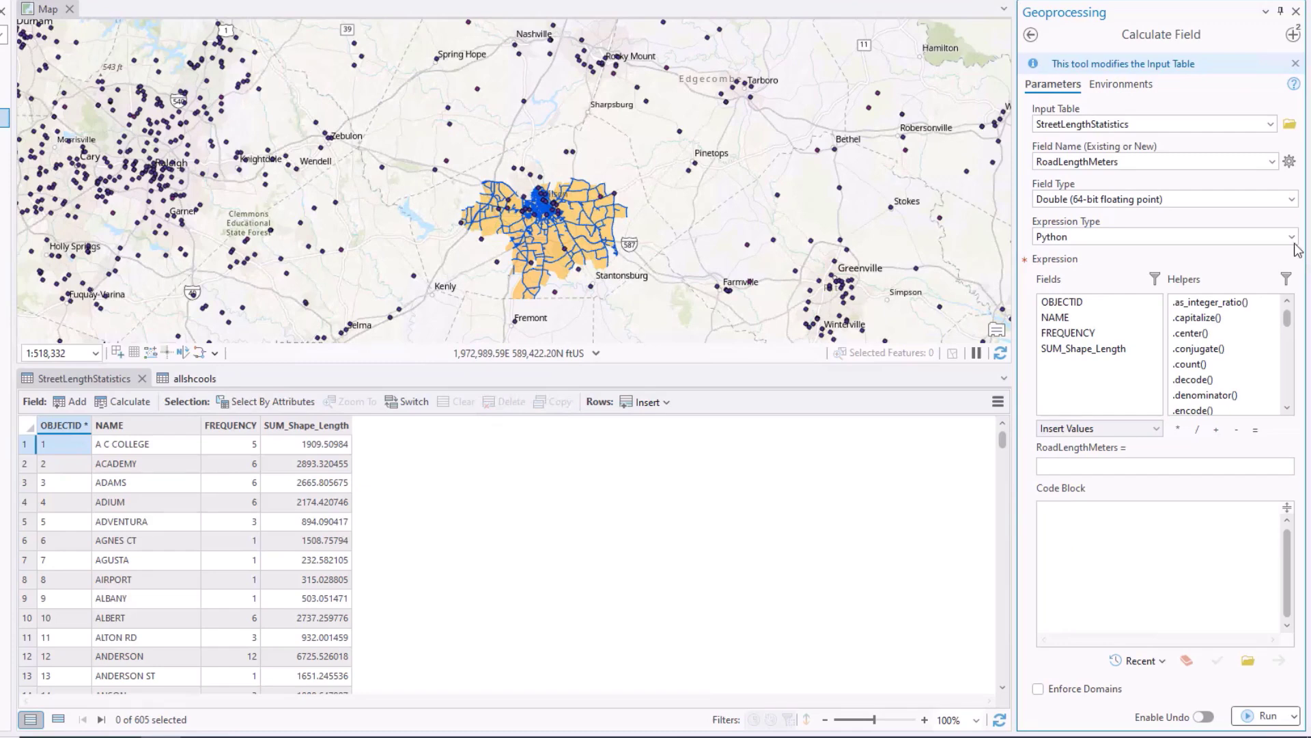
Step: Keep Python and insert the Convert Spatial Units helper, removing its area option
{"action": "left_click", "coordinate": [1292, 239]}
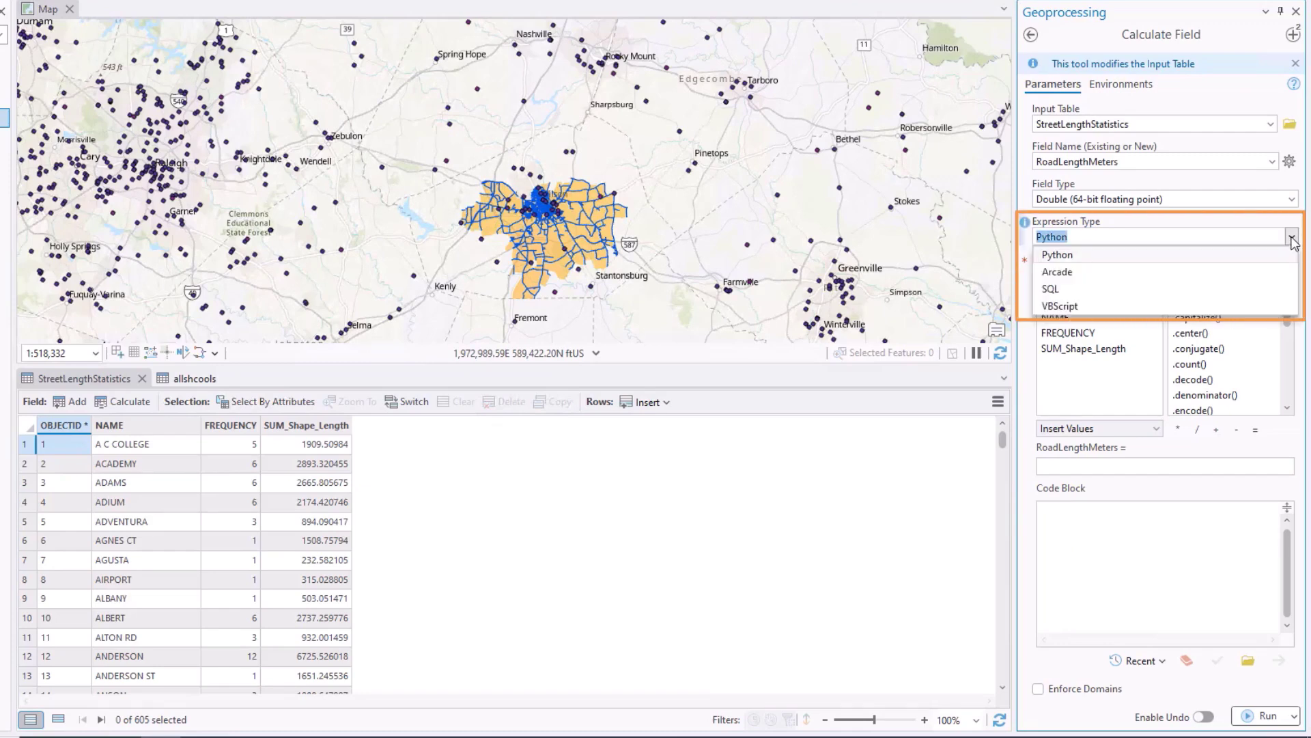
{"action": "left_click", "coordinate": [1292, 239]}
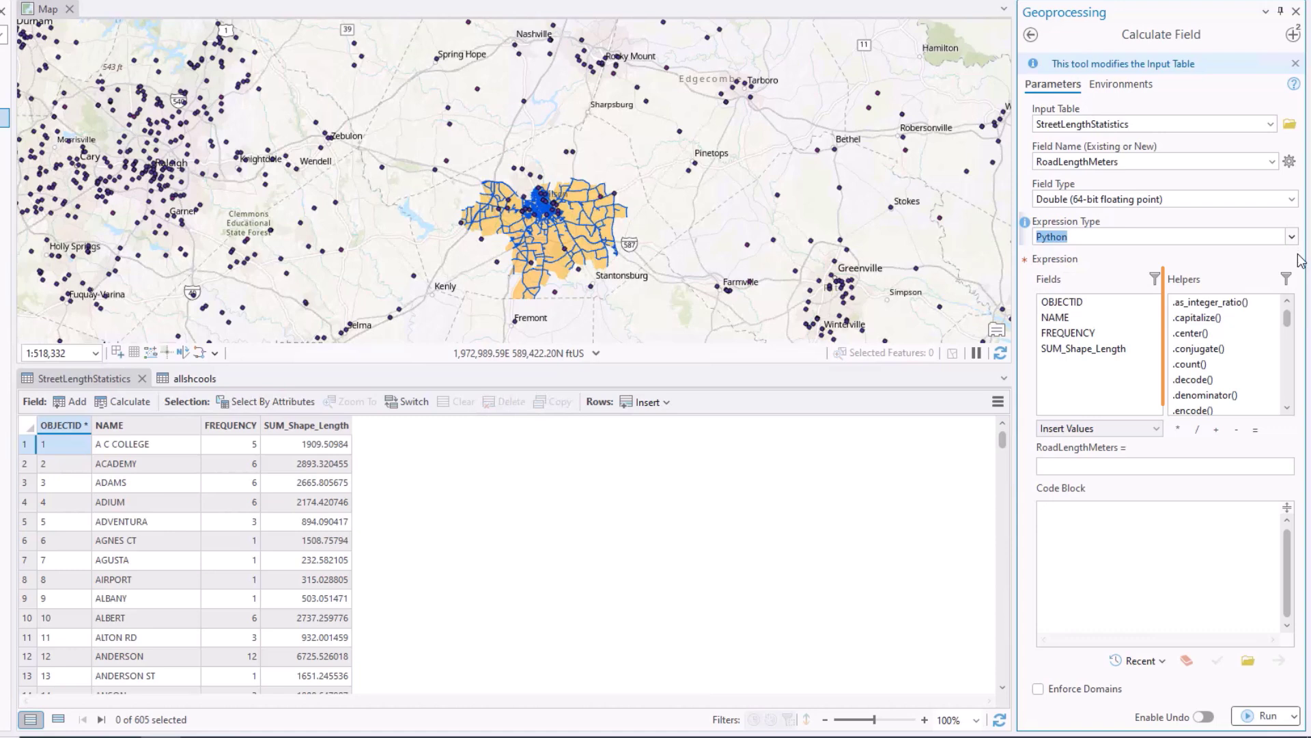
{"action": "left_click_drag", "start_coordinate": [1289, 321], "coordinate": [1289, 360]}
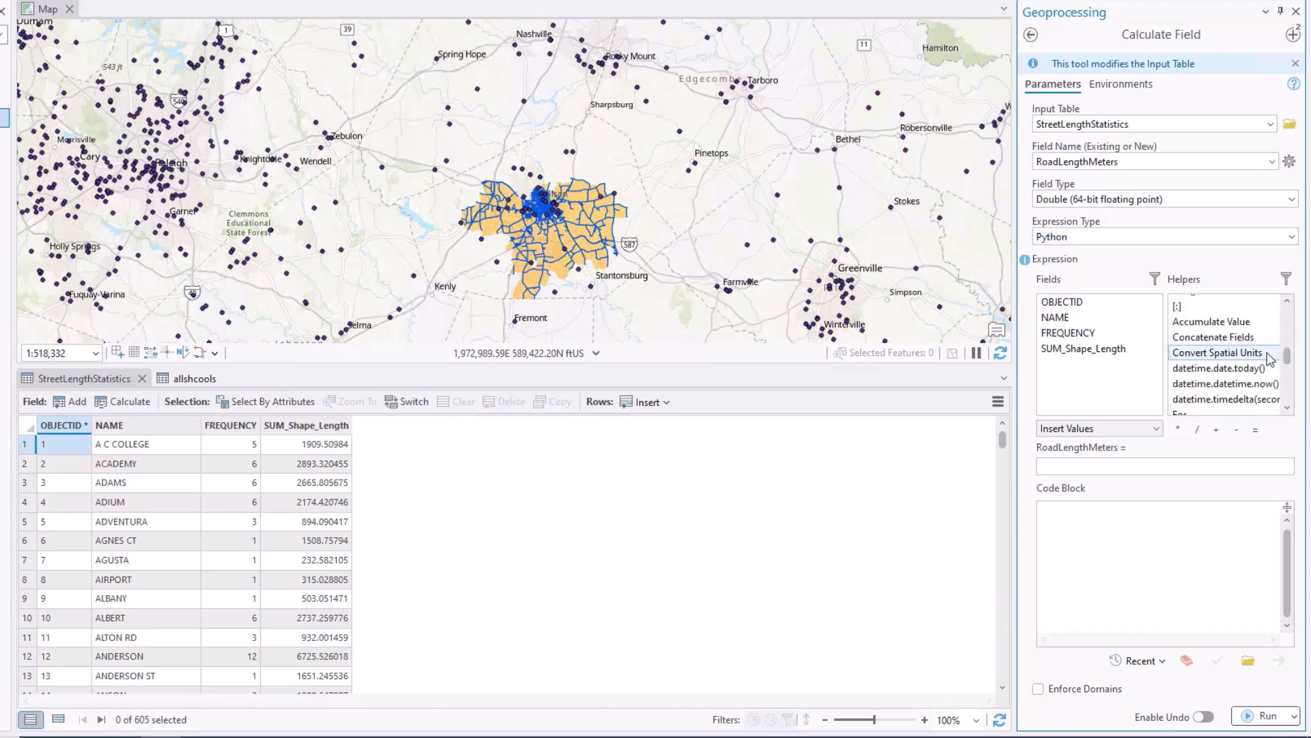
{"action": "double_click", "coordinate": [1270, 354]}
{"action": "left_click_drag", "start_coordinate": [1193, 464], "coordinate": [1254, 464]}
{"action": "key", "text": "BackSpace"}
Step: Convert !SUM_Shape_Length! from 'feet' to 'meters', run it, and reopen the recent tools list
{"action": "double_click", "coordinate": [1083, 348]}
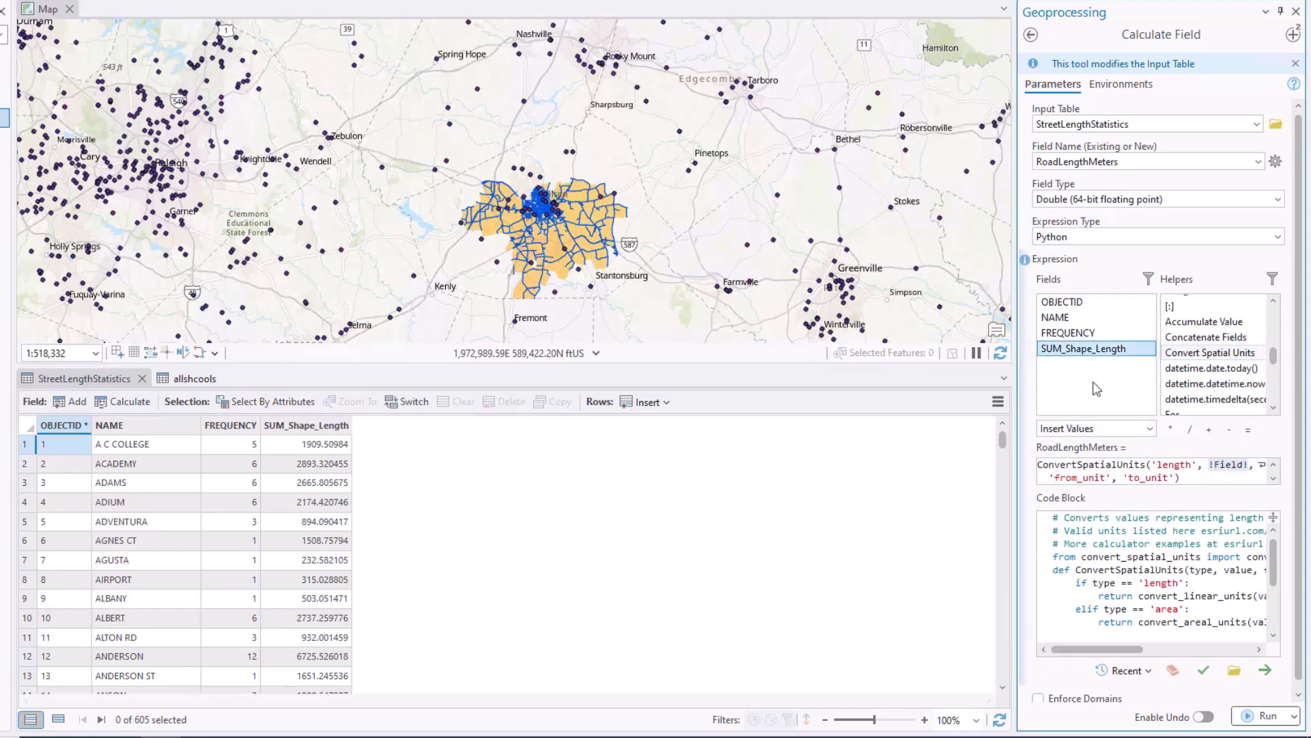
{"action": "left_click_drag", "start_coordinate": [1165, 477], "coordinate": [1219, 476]}
{"action": "type", "text": "feet"}
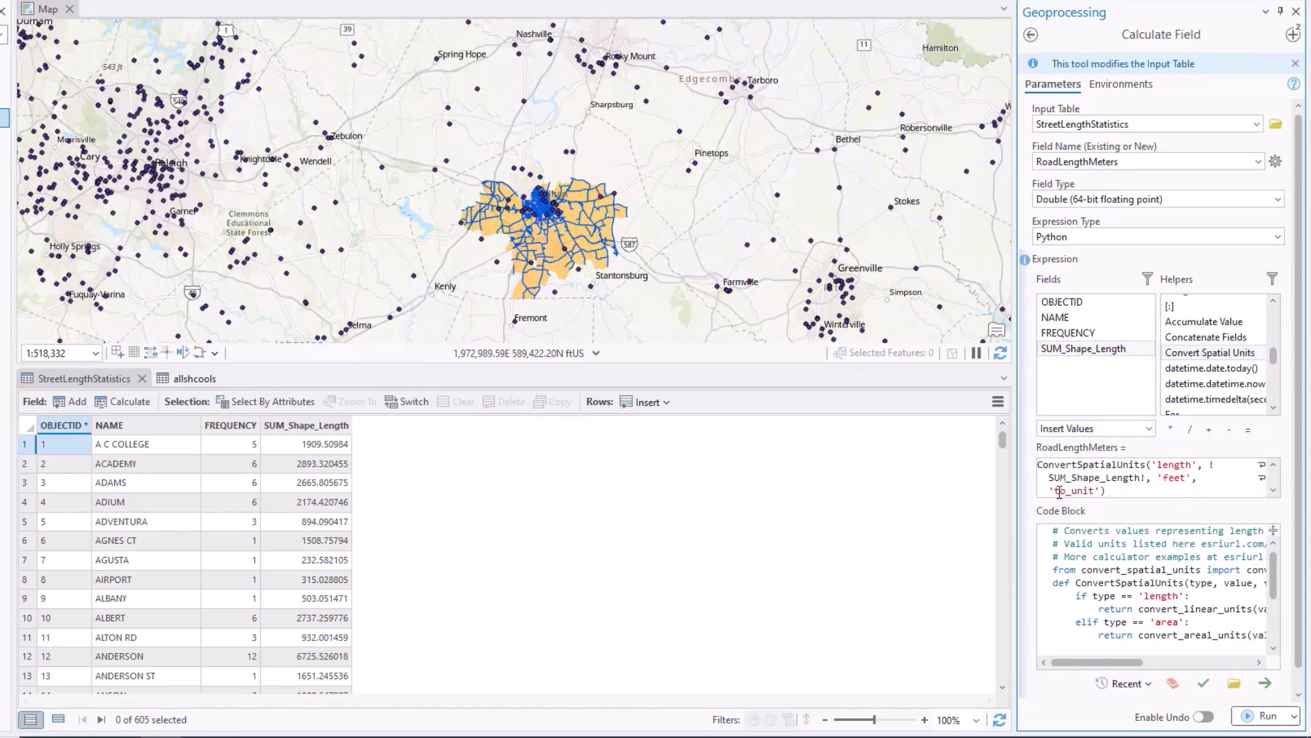
{"action": "left_click_drag", "start_coordinate": [1055, 490], "coordinate": [1091, 491]}
{"action": "type", "text": "meters"}
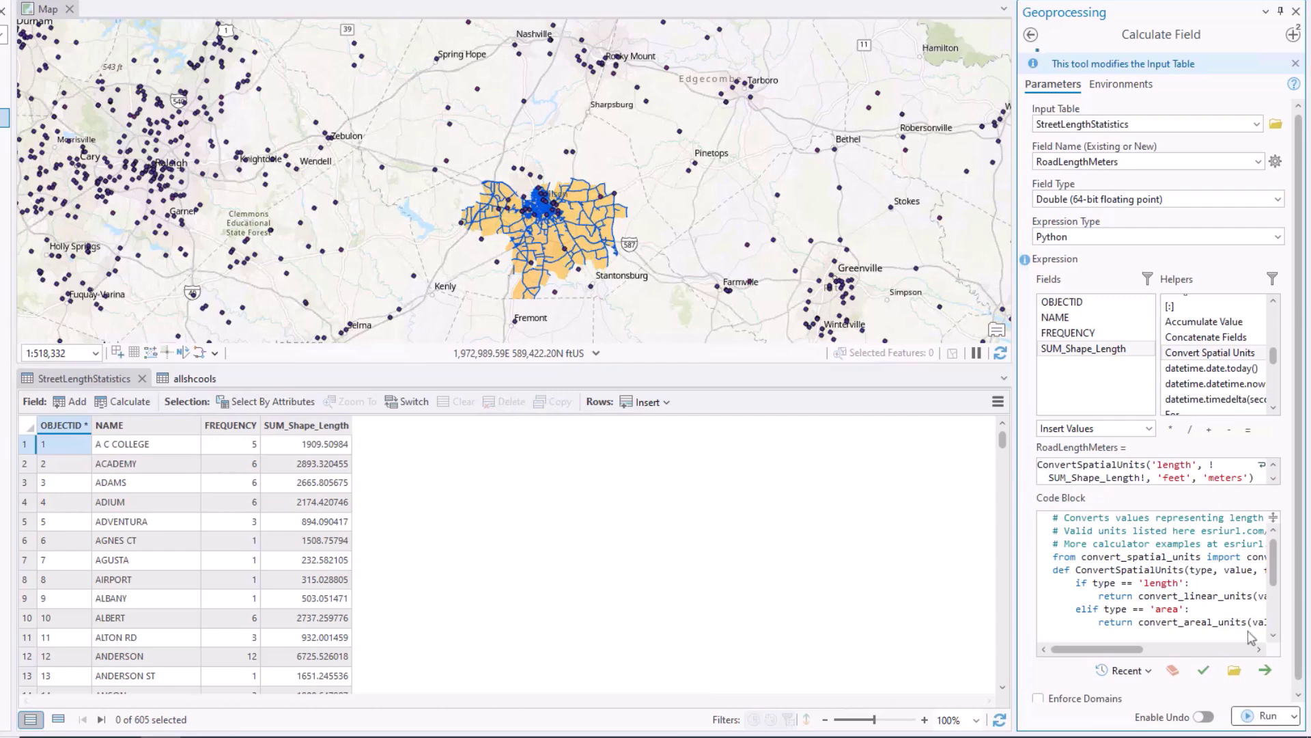
{"action": "left_click", "coordinate": [1263, 715]}
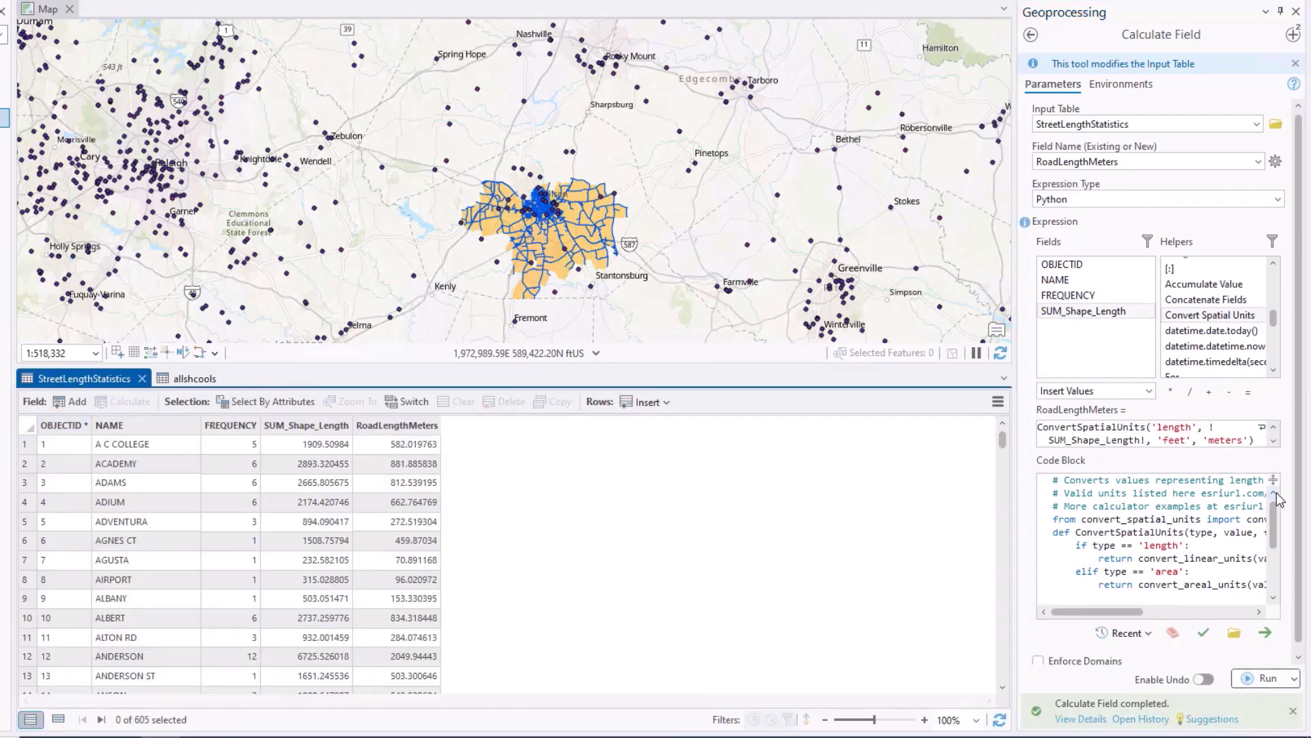
{"action": "left_click", "coordinate": [1293, 34]}
Step: Reload the allshcools NumStudents calculation and fill it from TOT_ENROLL
{"action": "left_click", "coordinate": [1252, 115]}
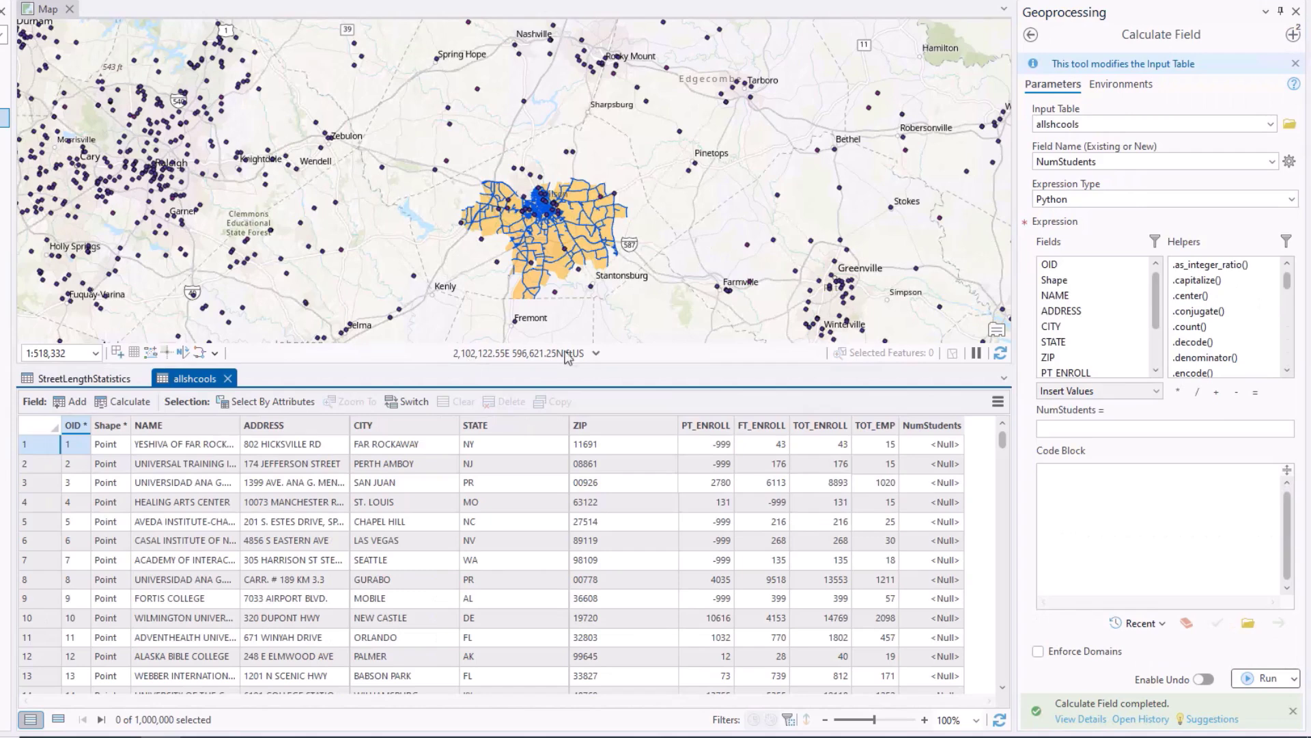
{"action": "scroll", "coordinate": [1100, 327], "scroll_direction": "down", "scroll_amount": 2}
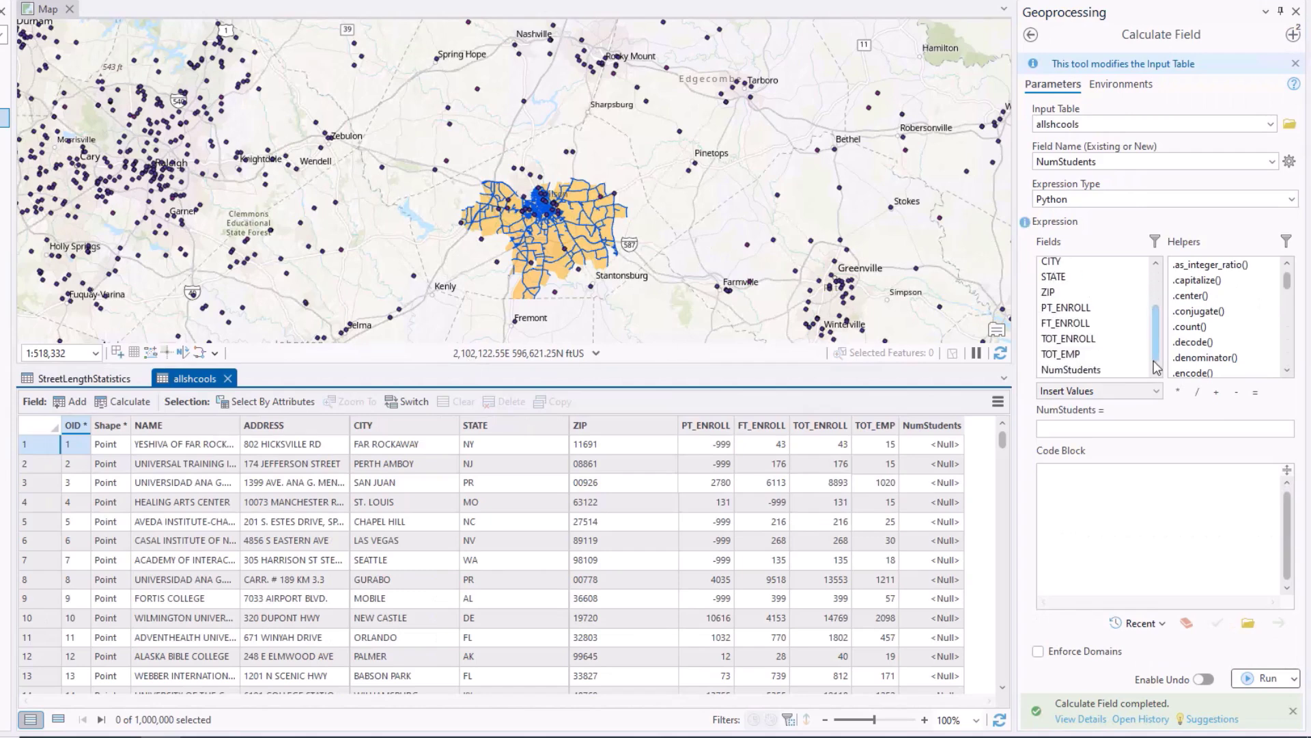
{"action": "double_click", "coordinate": [1114, 339]}
{"action": "key", "text": "Return"}
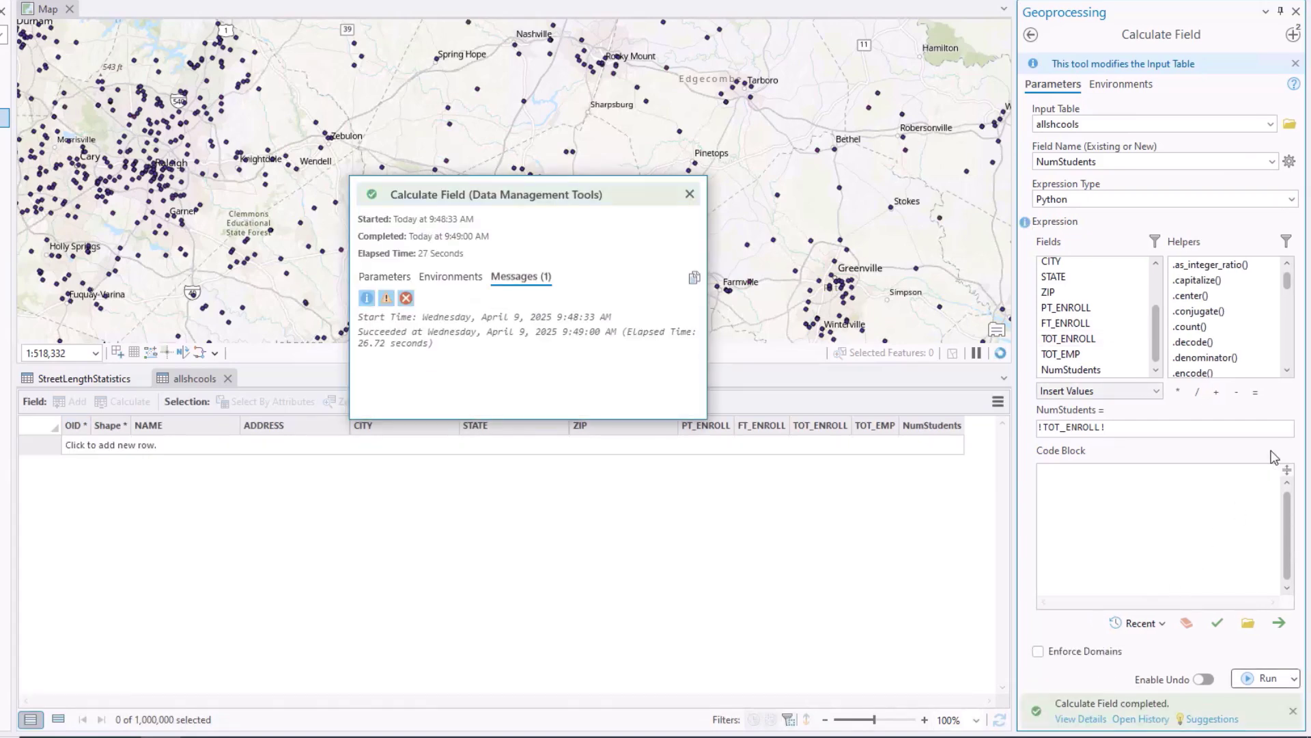
Step: Recalculate NumStudents with SQL as the expression type
{"action": "left_click", "coordinate": [1292, 198]}
{"action": "left_click", "coordinate": [1256, 251]}
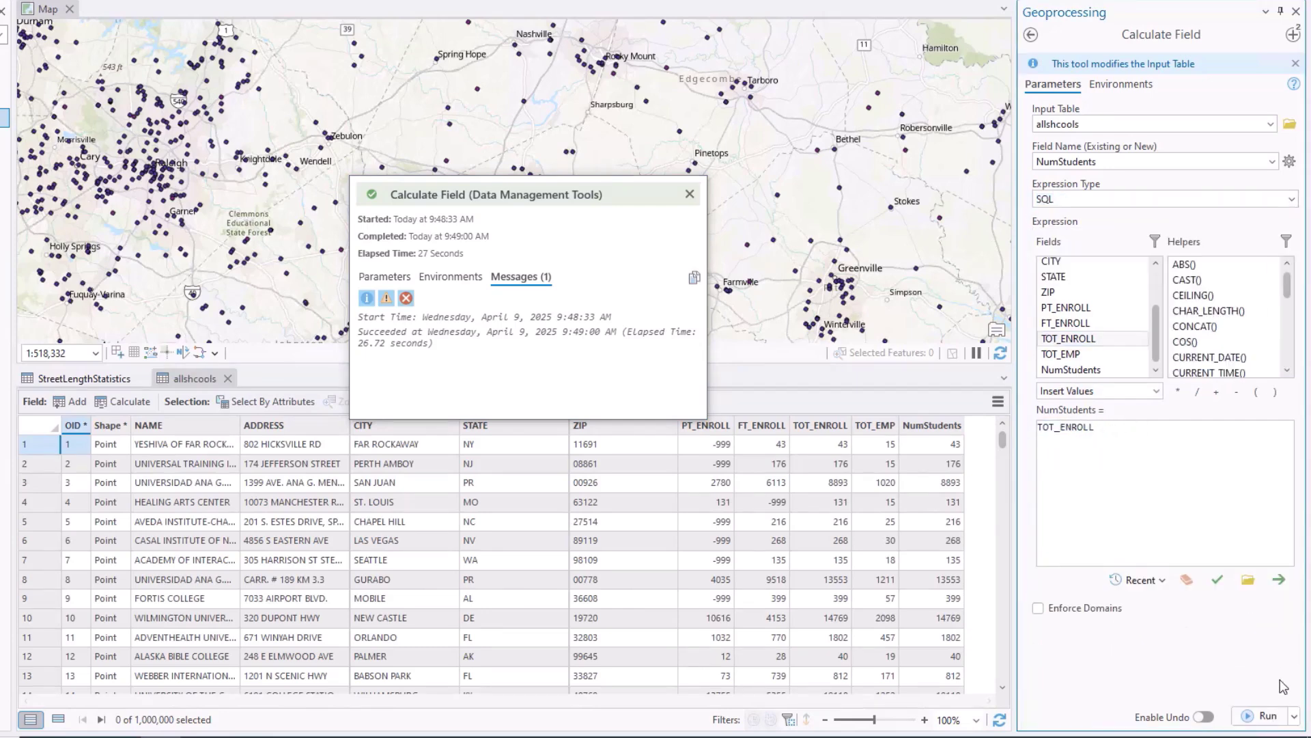
{"action": "left_click", "coordinate": [1263, 715]}
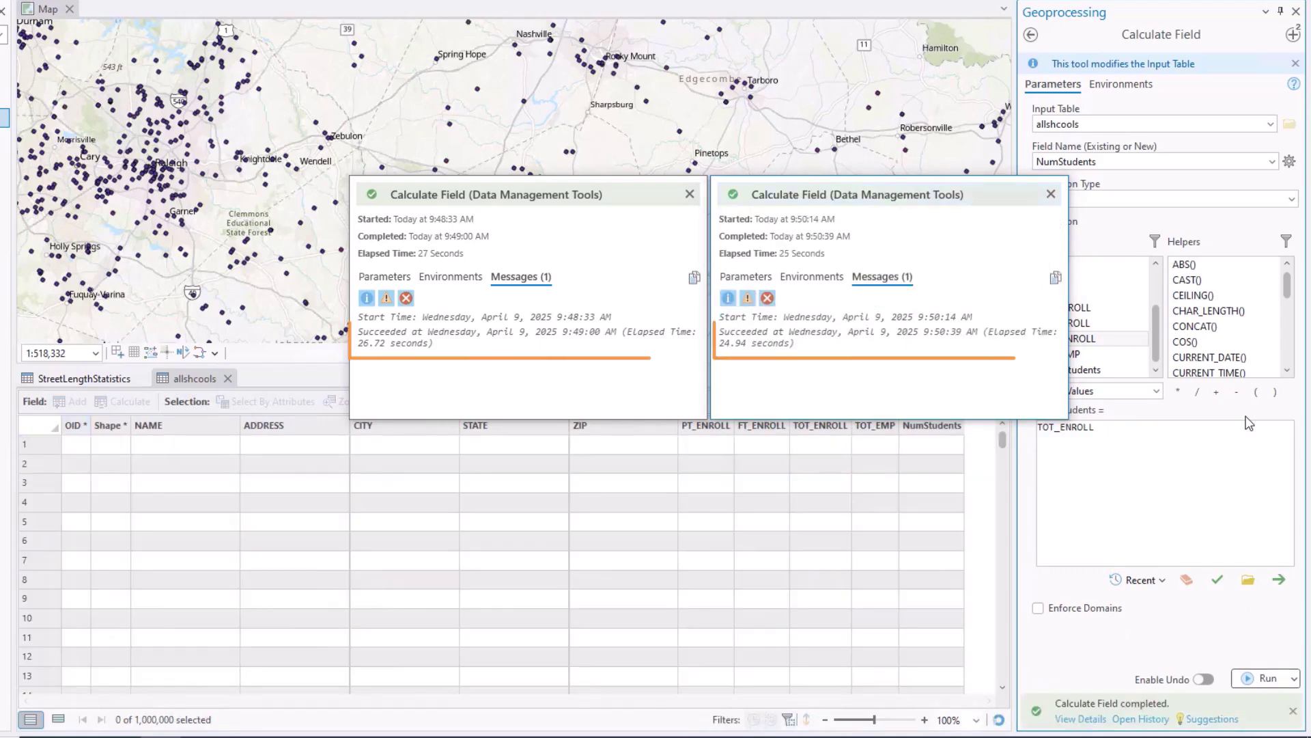
Step: Close both result reports and load the recent SQL expression 100
{"action": "left_click", "coordinate": [1050, 194]}
{"action": "left_click", "coordinate": [690, 194]}
{"action": "left_click", "coordinate": [1163, 580]}
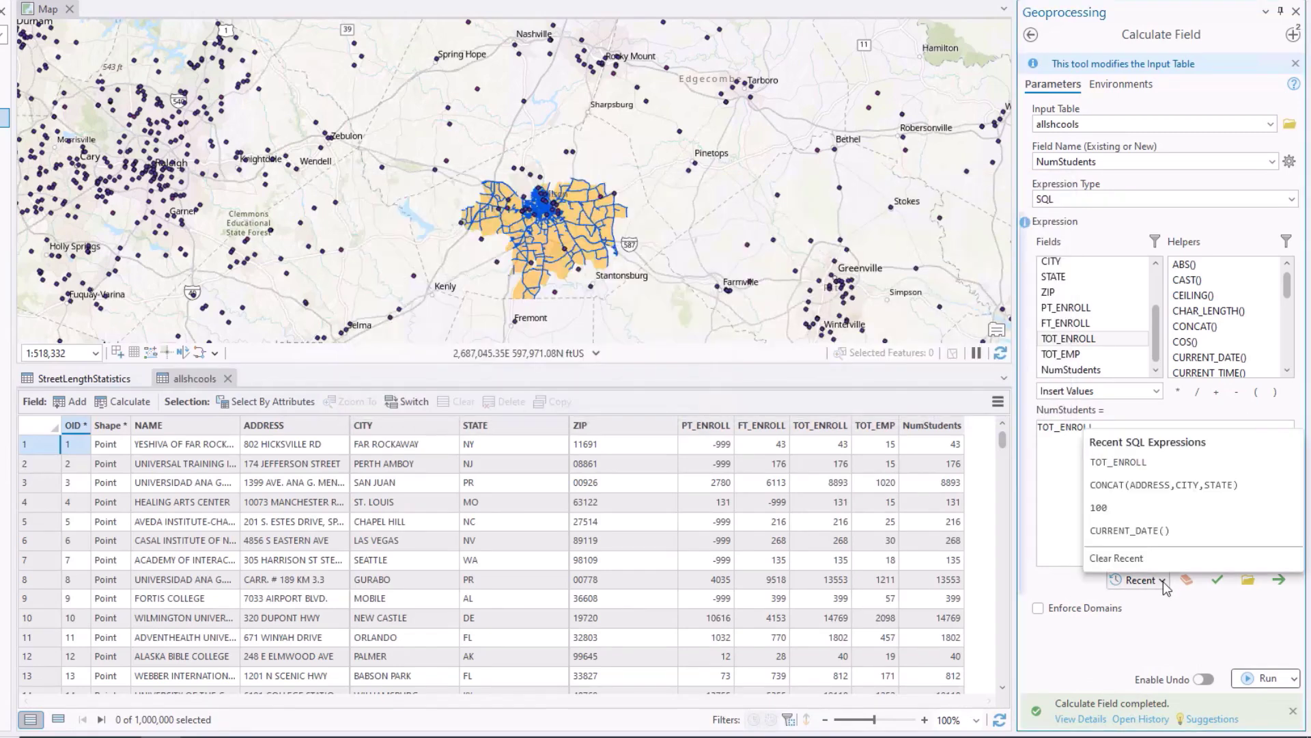
{"action": "left_click", "coordinate": [1149, 508]}
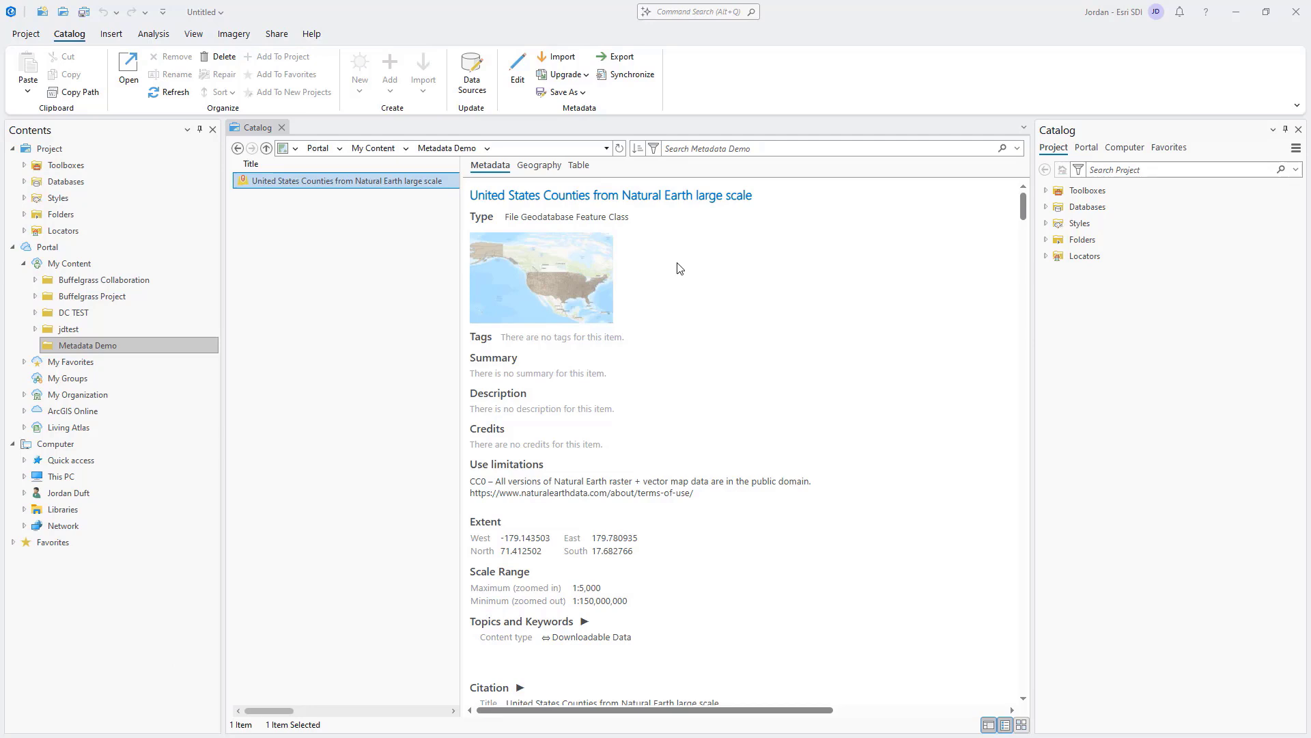
Step: Edit and save the United States Counties metadata, then close the USAcounties tab
{"action": "left_click", "coordinate": [517, 81]}
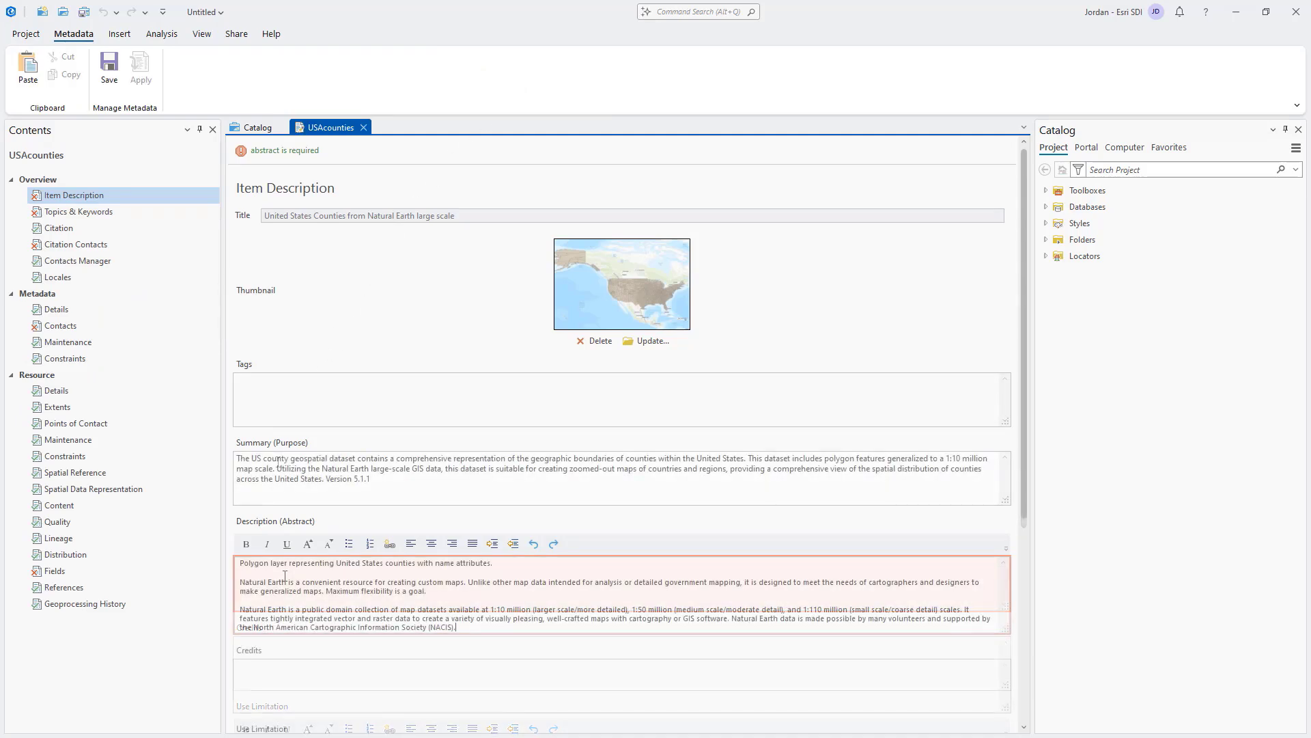
{"action": "left_click", "coordinate": [109, 72]}
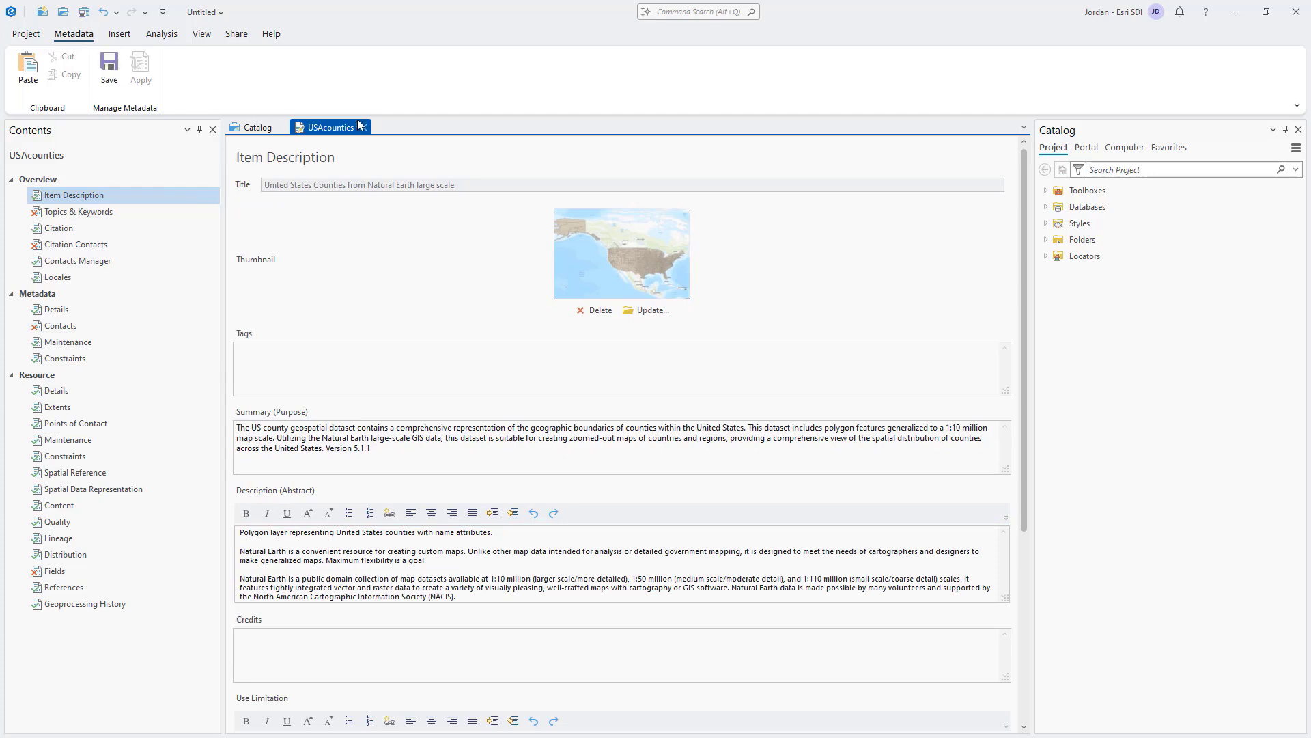
{"action": "left_click", "coordinate": [364, 127]}
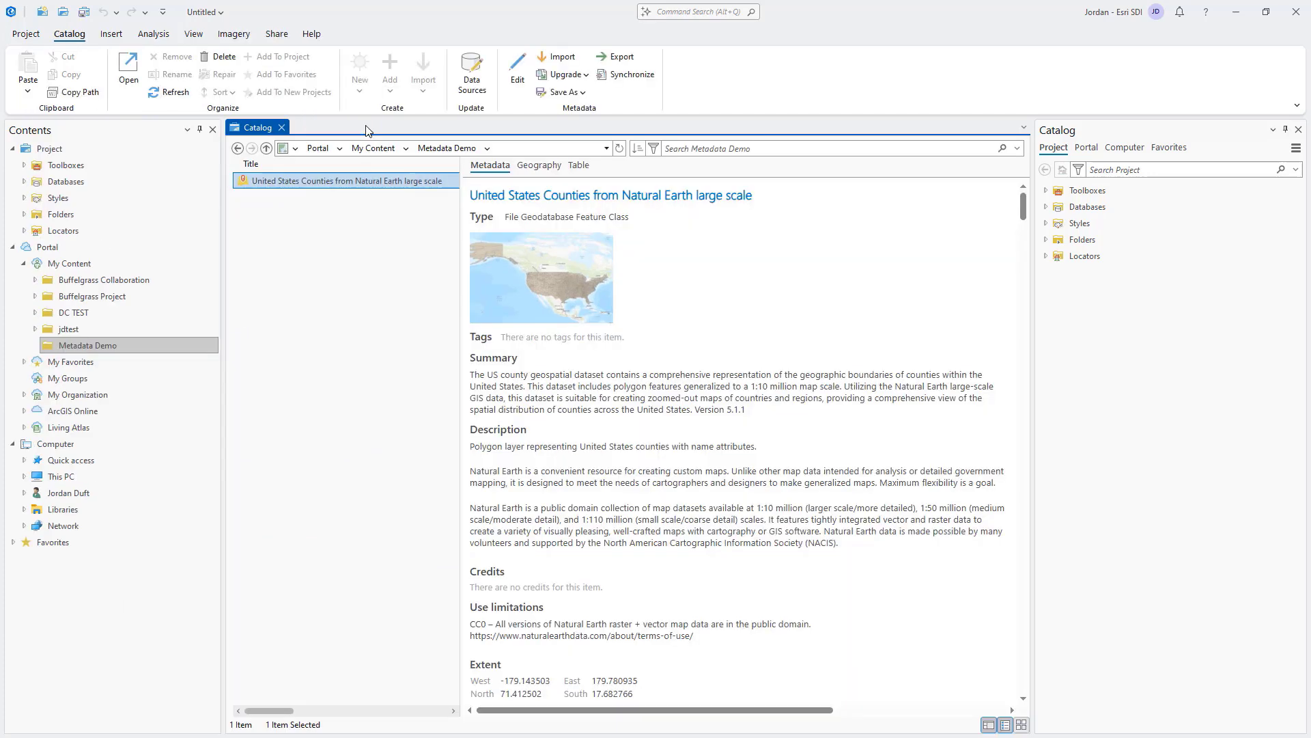
Step: Set the Metadata editor option to ArcGIS metadata editor in Project Options
{"action": "left_click", "coordinate": [34, 36]}
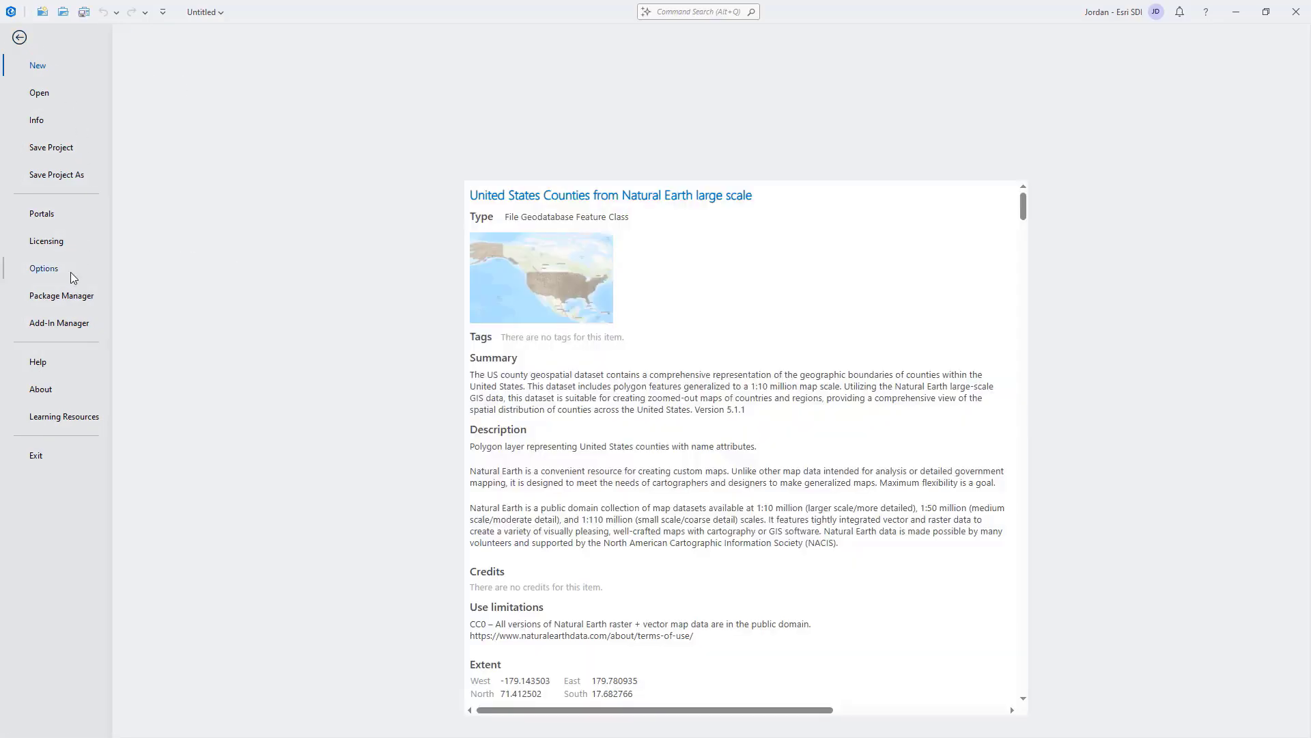
{"action": "left_click", "coordinate": [43, 269]}
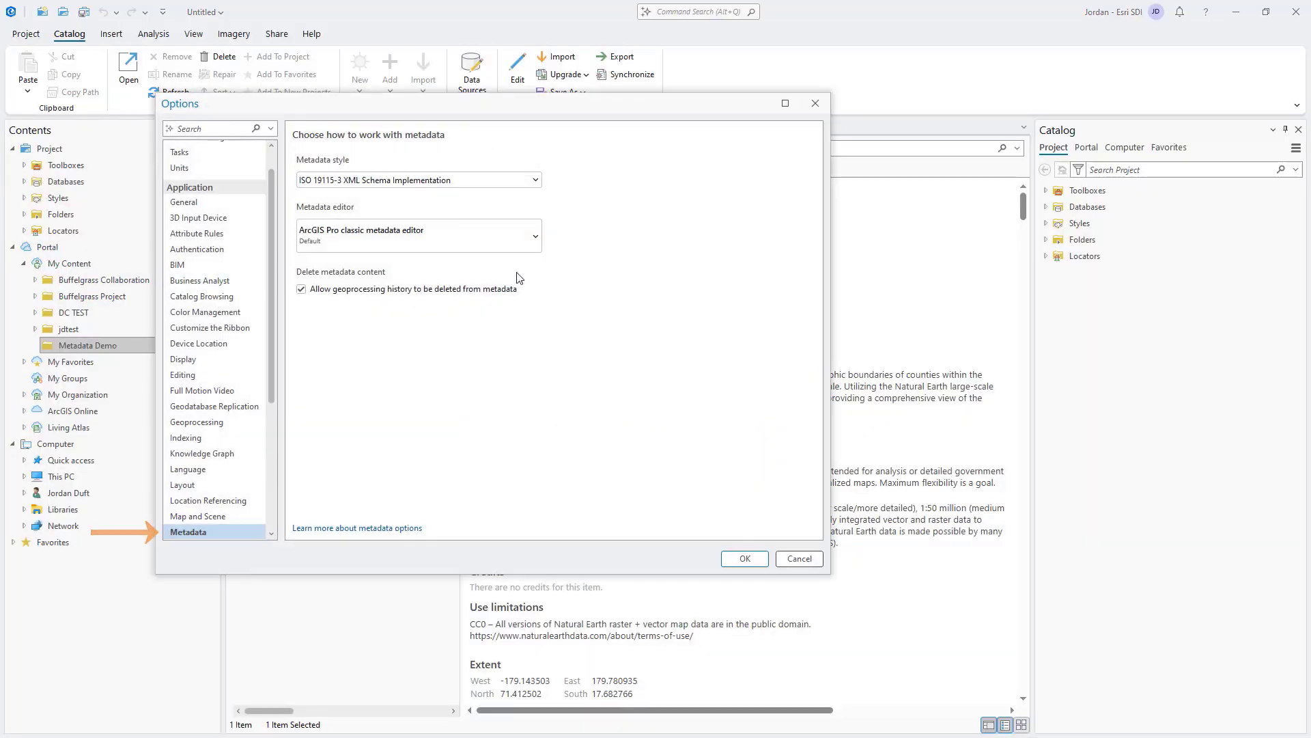
{"action": "left_click", "coordinate": [535, 242]}
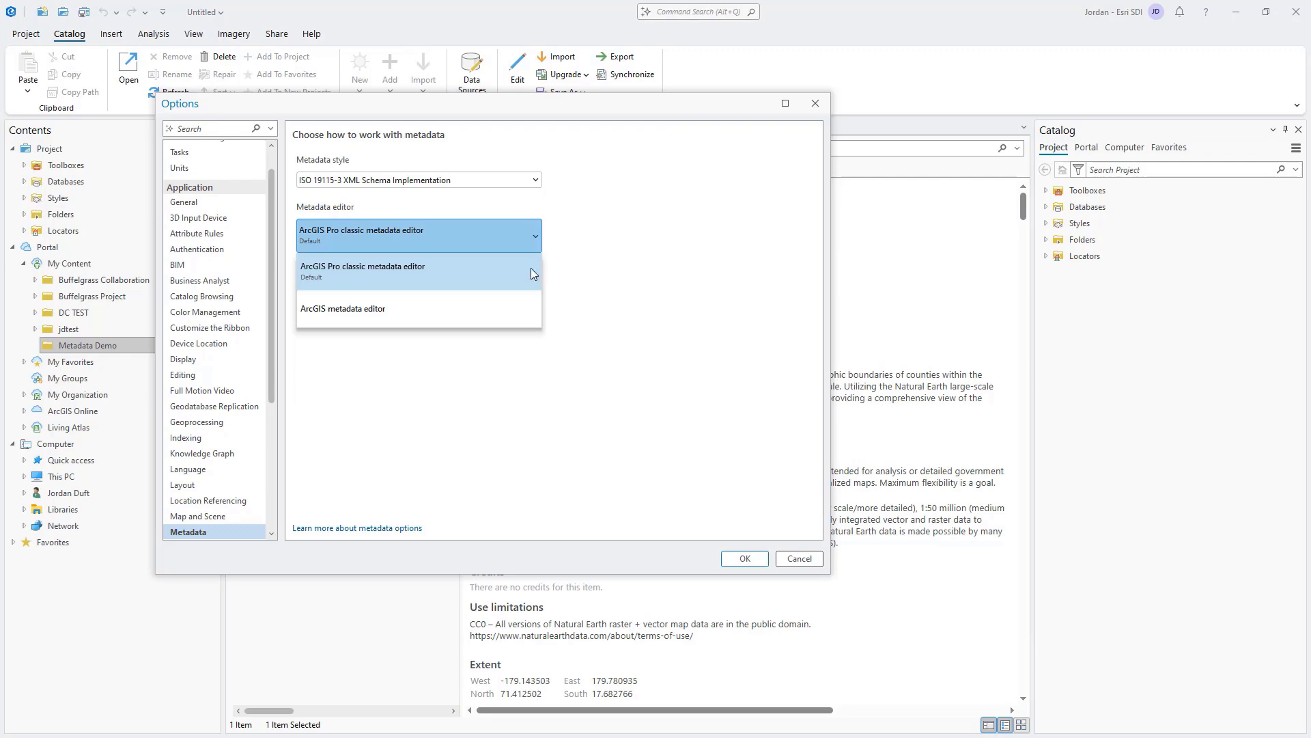
{"action": "left_click", "coordinate": [522, 307]}
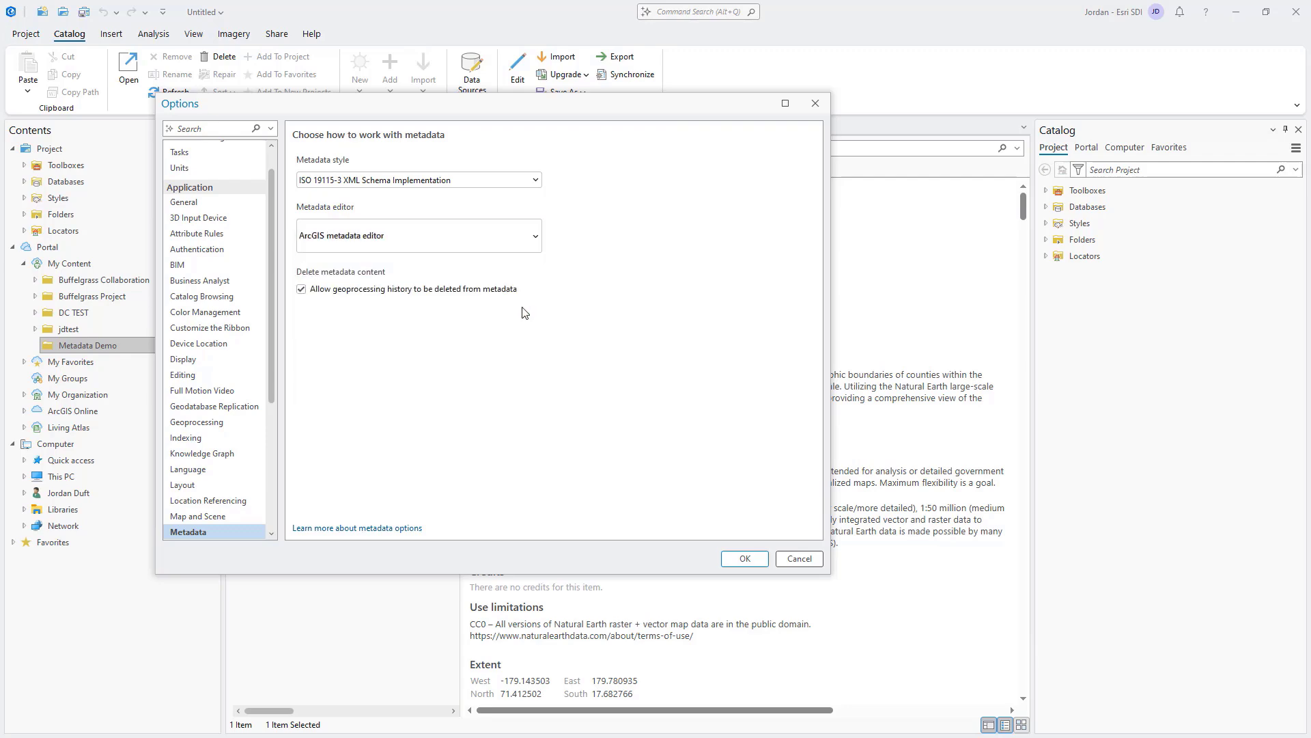
{"action": "left_click", "coordinate": [736, 564]}
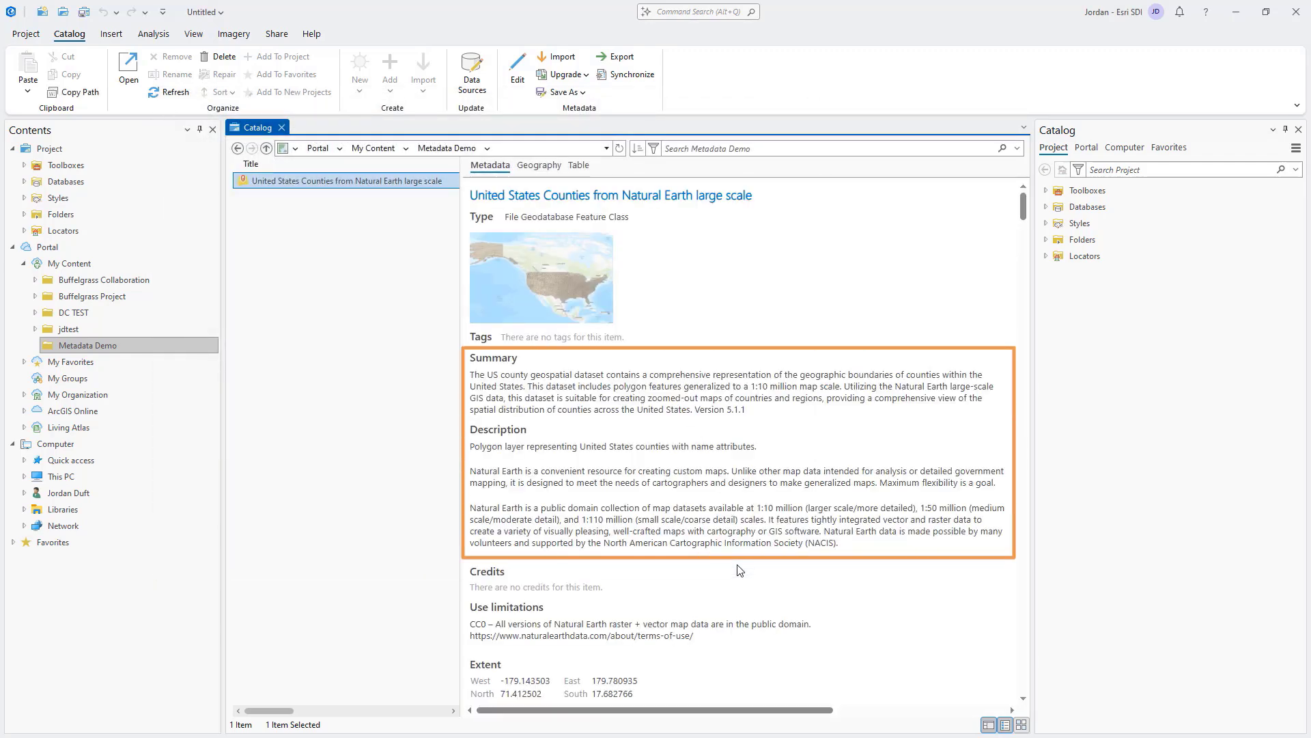
Step: Add the pasted tags (cartography, GIS, map design, large scale) to the counties metadata and save
{"action": "left_click", "coordinate": [522, 81]}
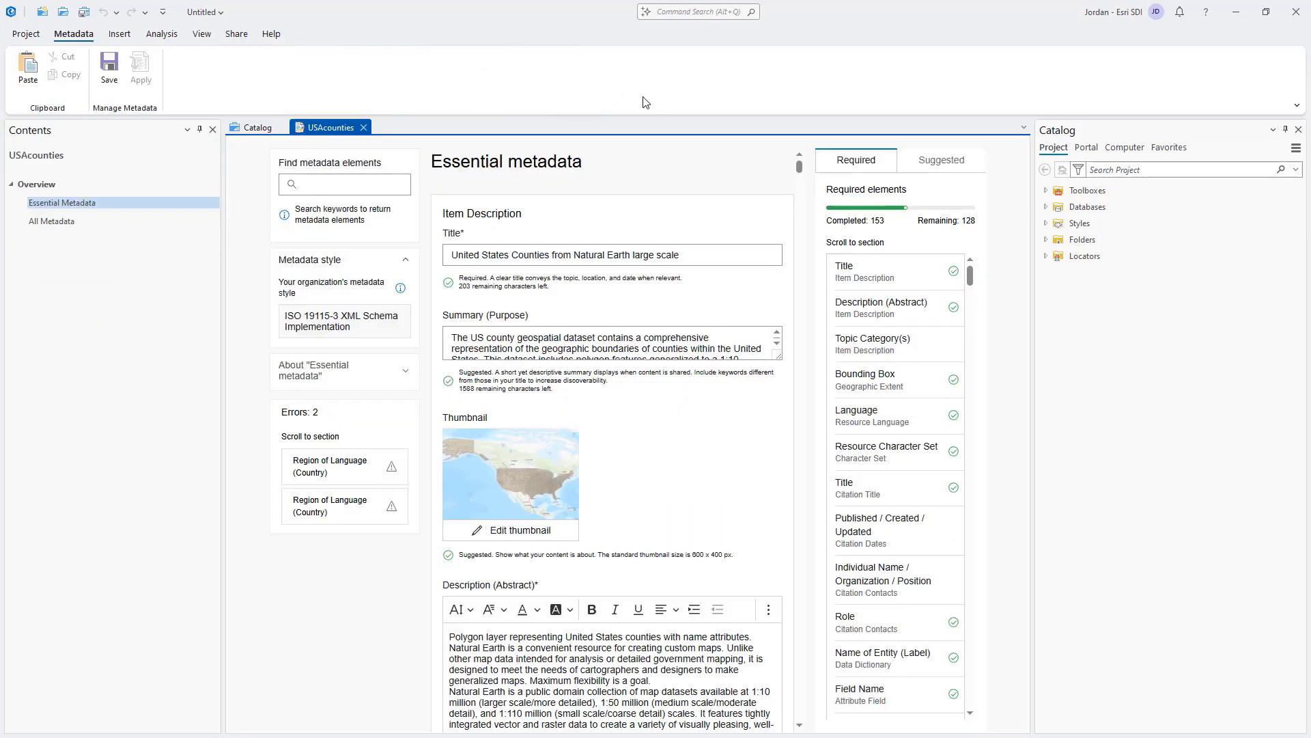
{"action": "scroll", "coordinate": [782, 361], "scroll_direction": "down", "scroll_amount": 4}
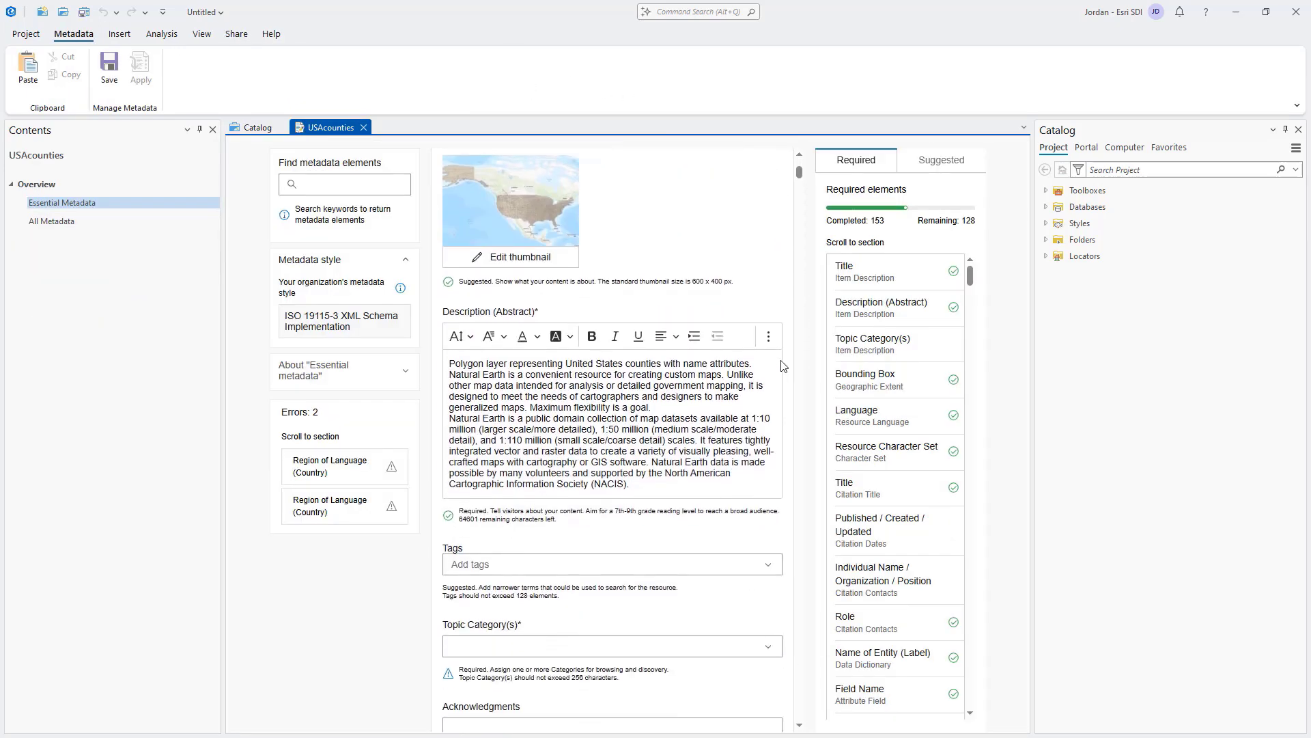
{"action": "left_click", "coordinate": [495, 427]}
{"action": "key", "text": "ctrl+v"}
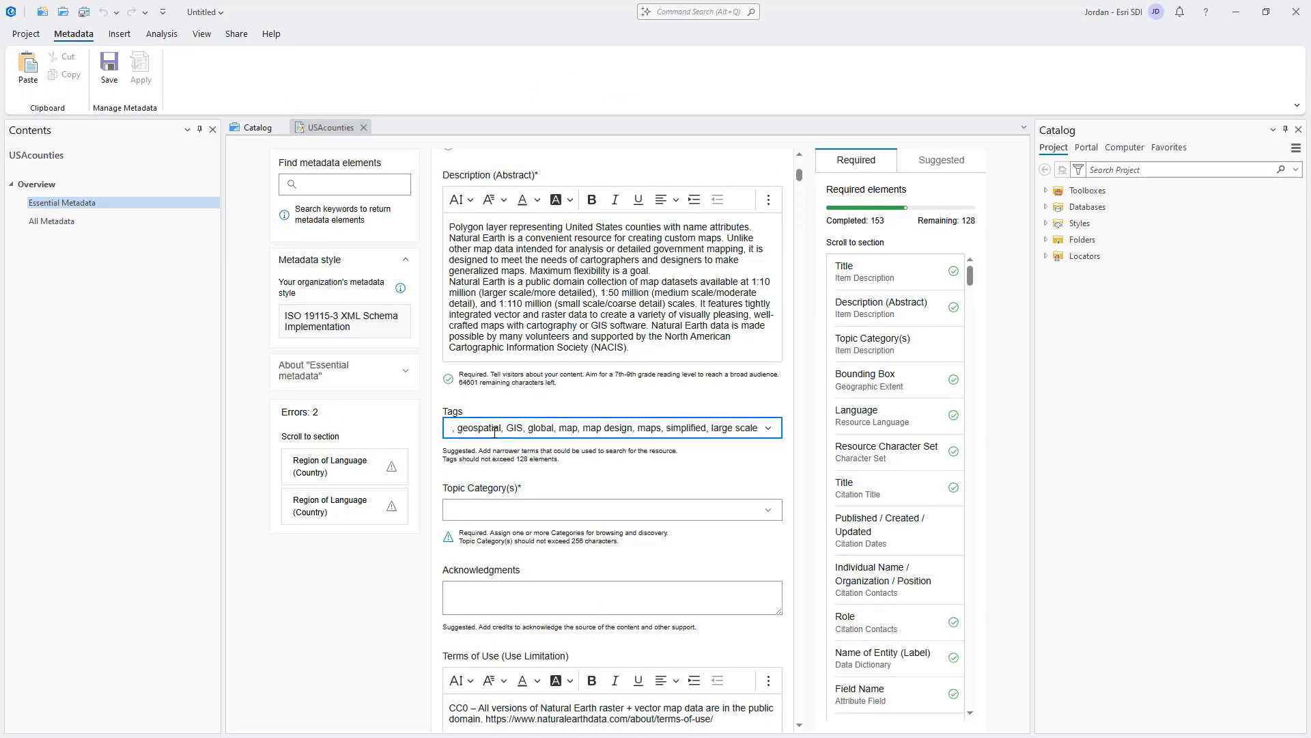
{"action": "key", "text": "Return"}
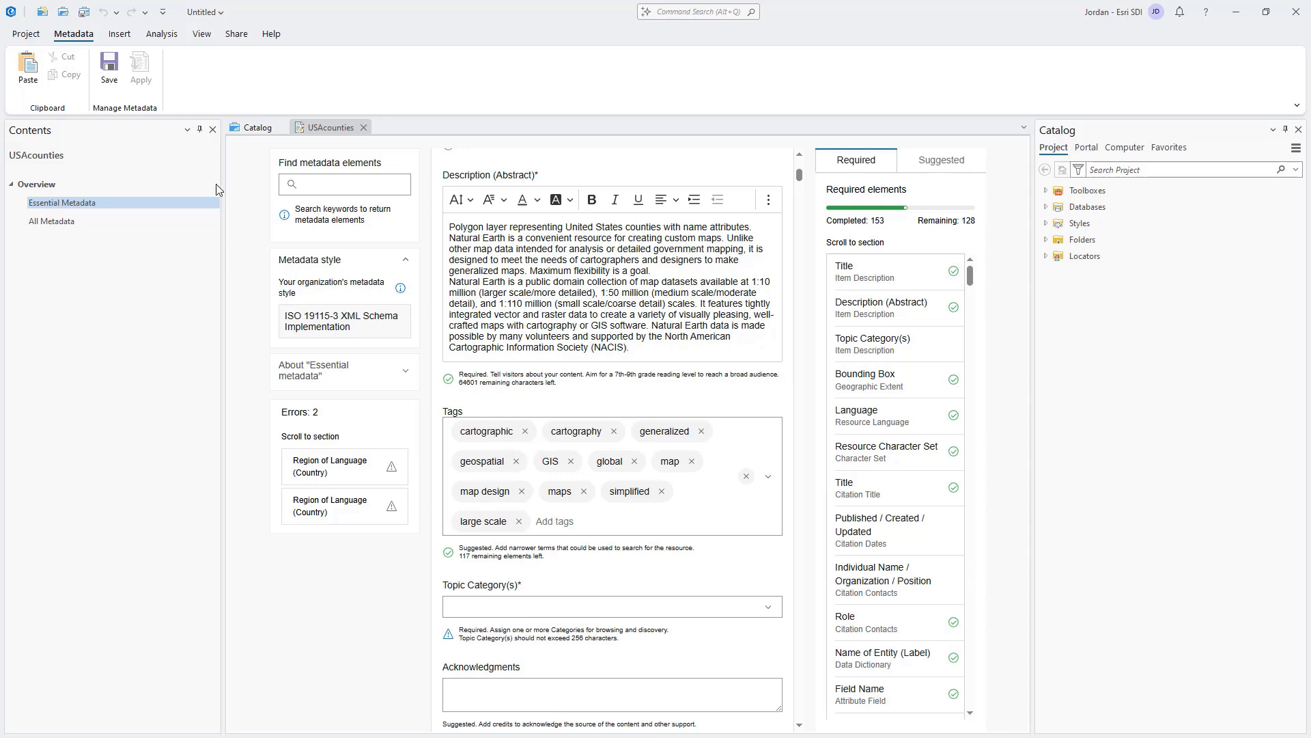
{"action": "left_click", "coordinate": [109, 66]}
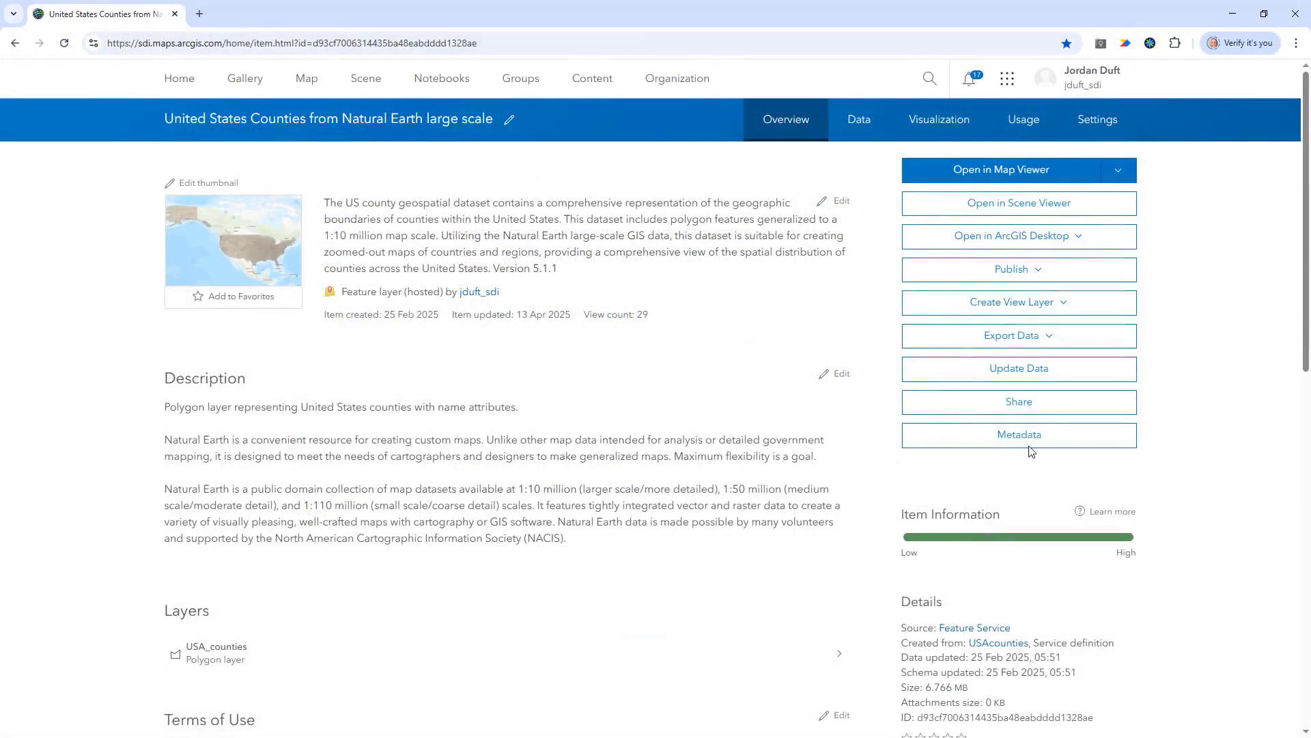
Step: Open the counties item's metadata online and scroll down to its Tags field
{"action": "left_click", "coordinate": [1032, 443]}
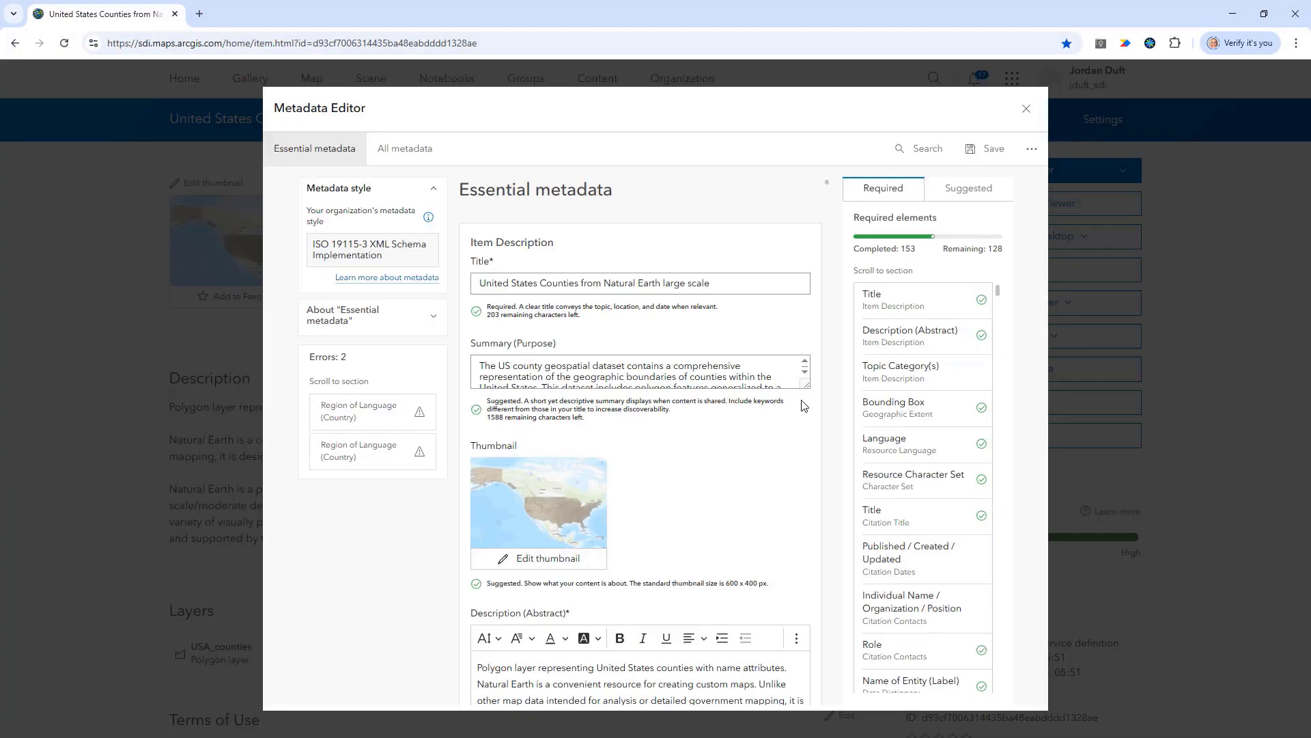
{"action": "scroll", "coordinate": [802, 406], "scroll_direction": "down", "scroll_amount": 1}
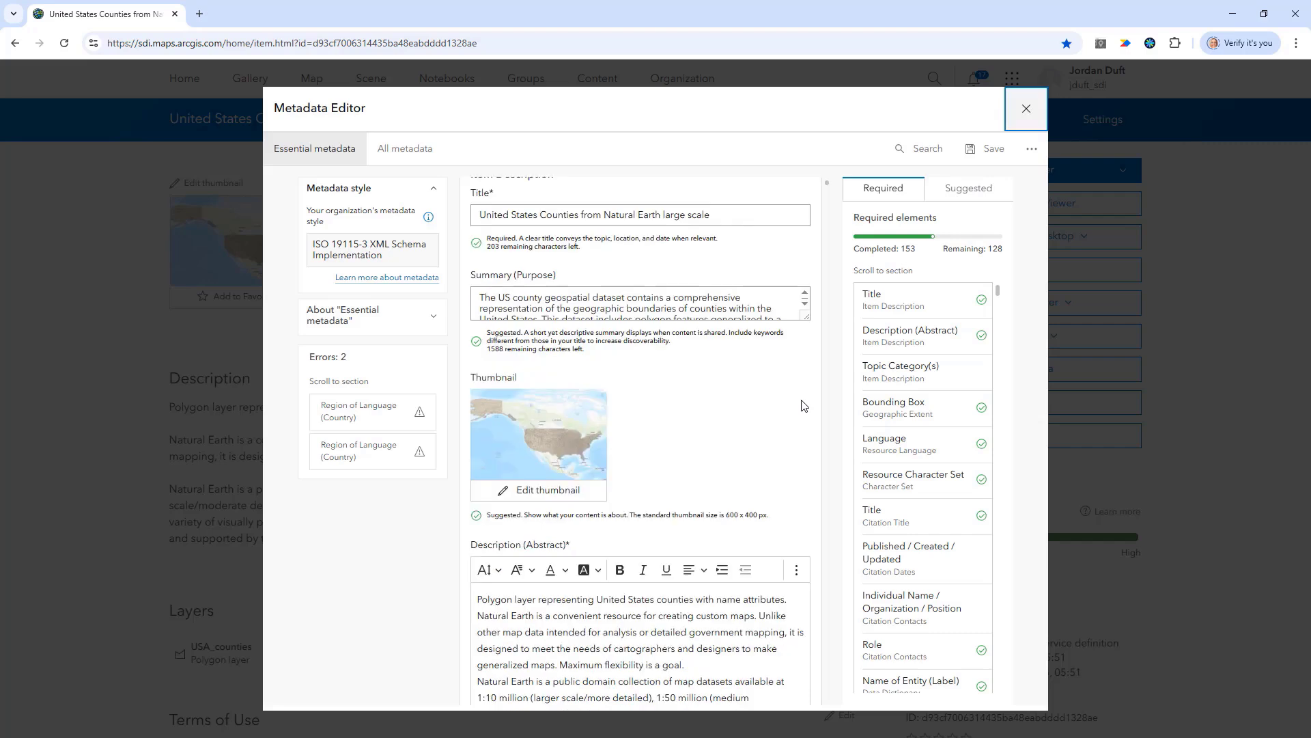
{"action": "scroll", "coordinate": [802, 405], "scroll_direction": "down", "scroll_amount": 7}
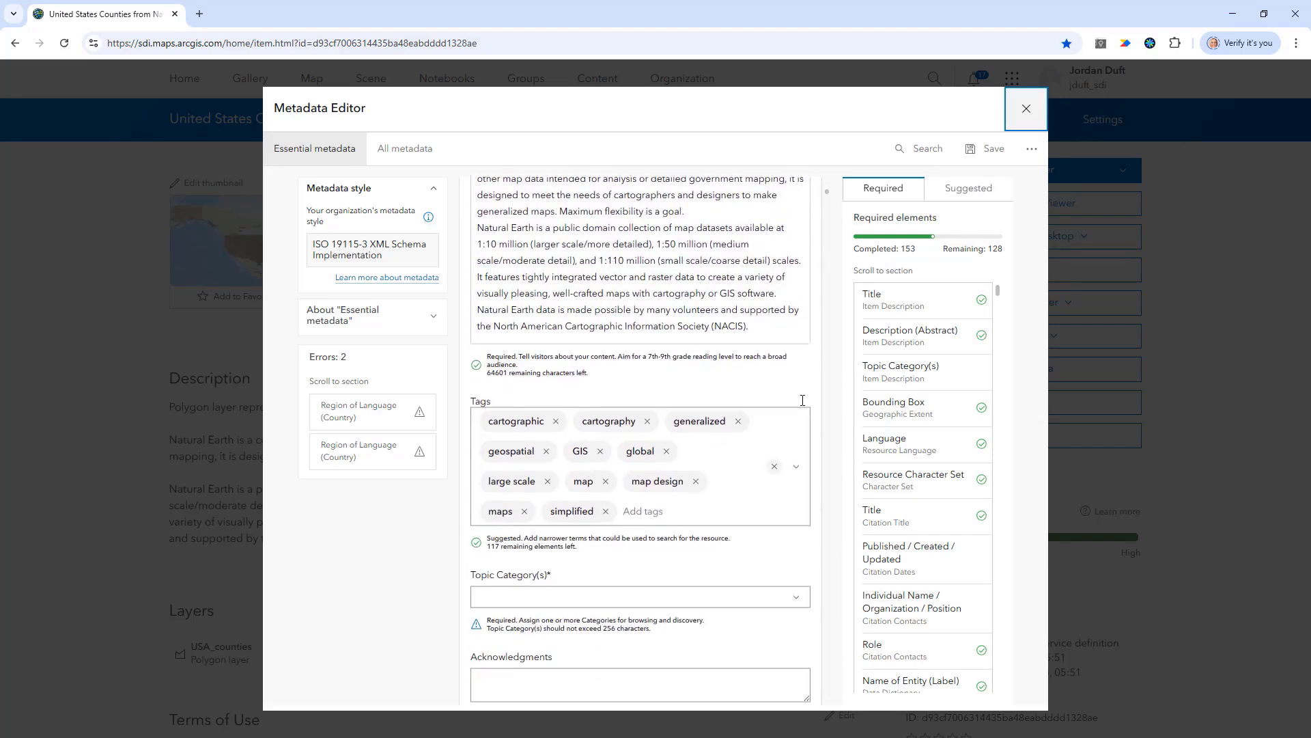
{"action": "scroll", "coordinate": [802, 400], "scroll_direction": "down", "scroll_amount": 1}
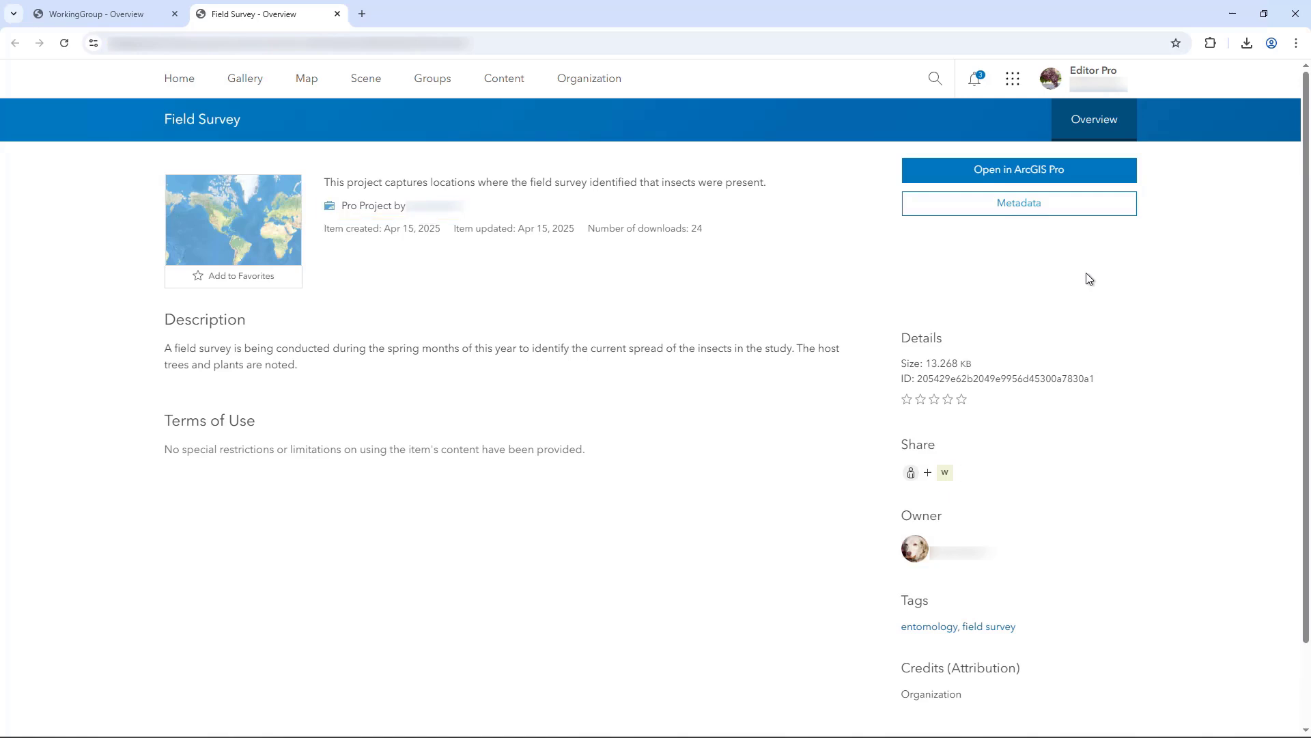
Step: Download the Field Survey project as item.pitemx and open it in ArcGIS Pro
{"action": "left_click", "coordinate": [1069, 170]}
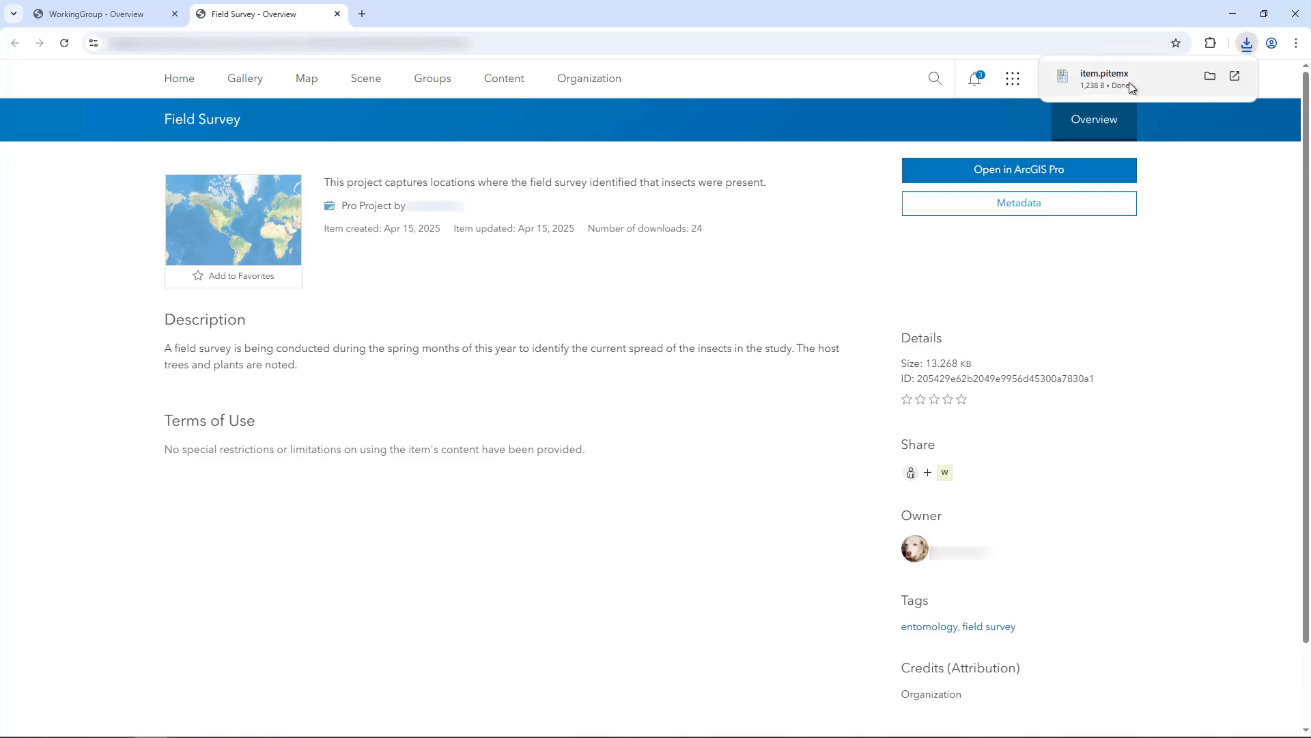
{"action": "left_click", "coordinate": [1235, 75]}
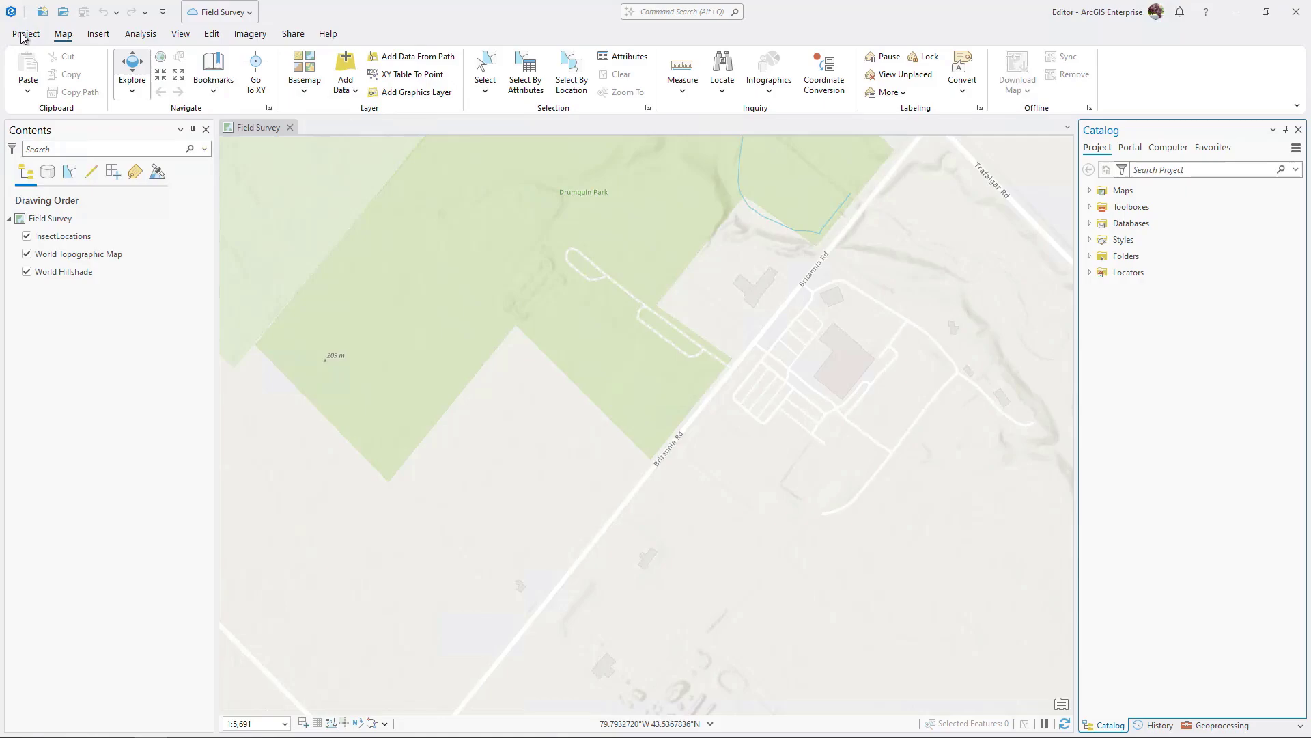
Step: Review the Field Survey project info and its save history, then return to the map
{"action": "left_click", "coordinate": [25, 35]}
{"action": "left_click", "coordinate": [38, 119]}
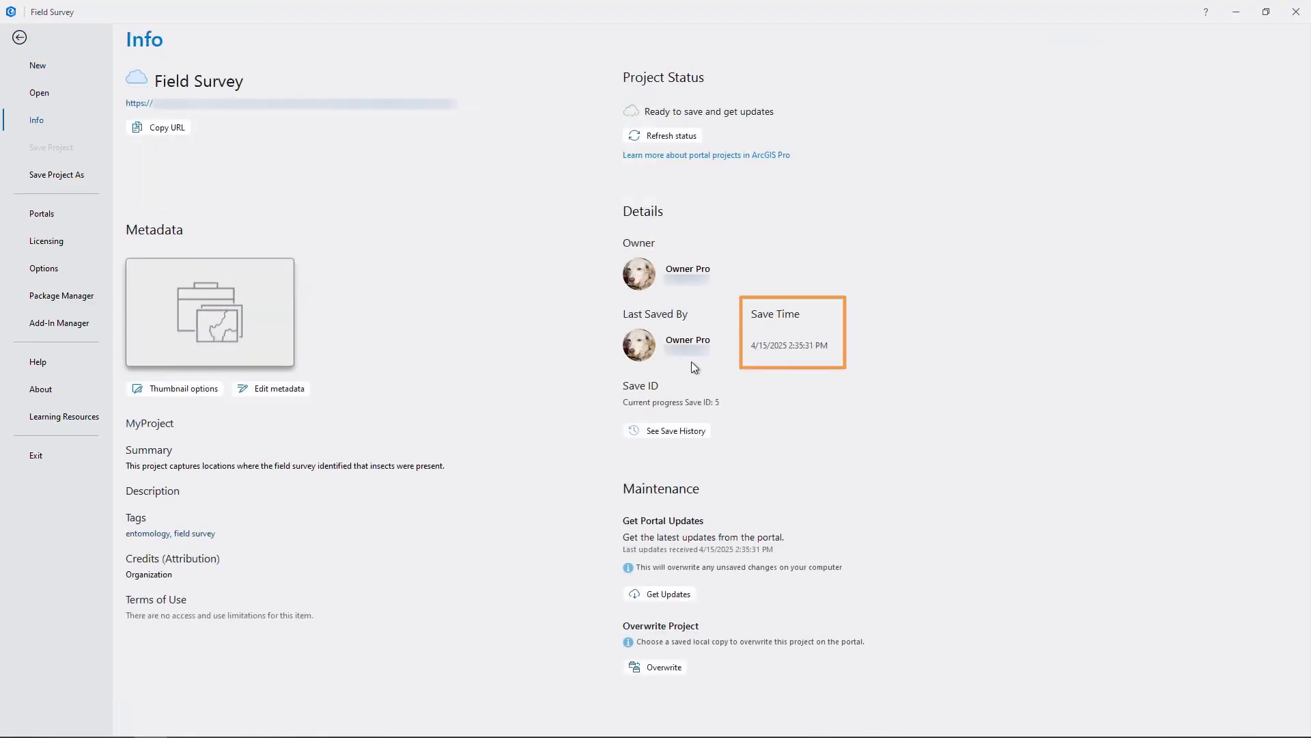
{"action": "left_click", "coordinate": [694, 432]}
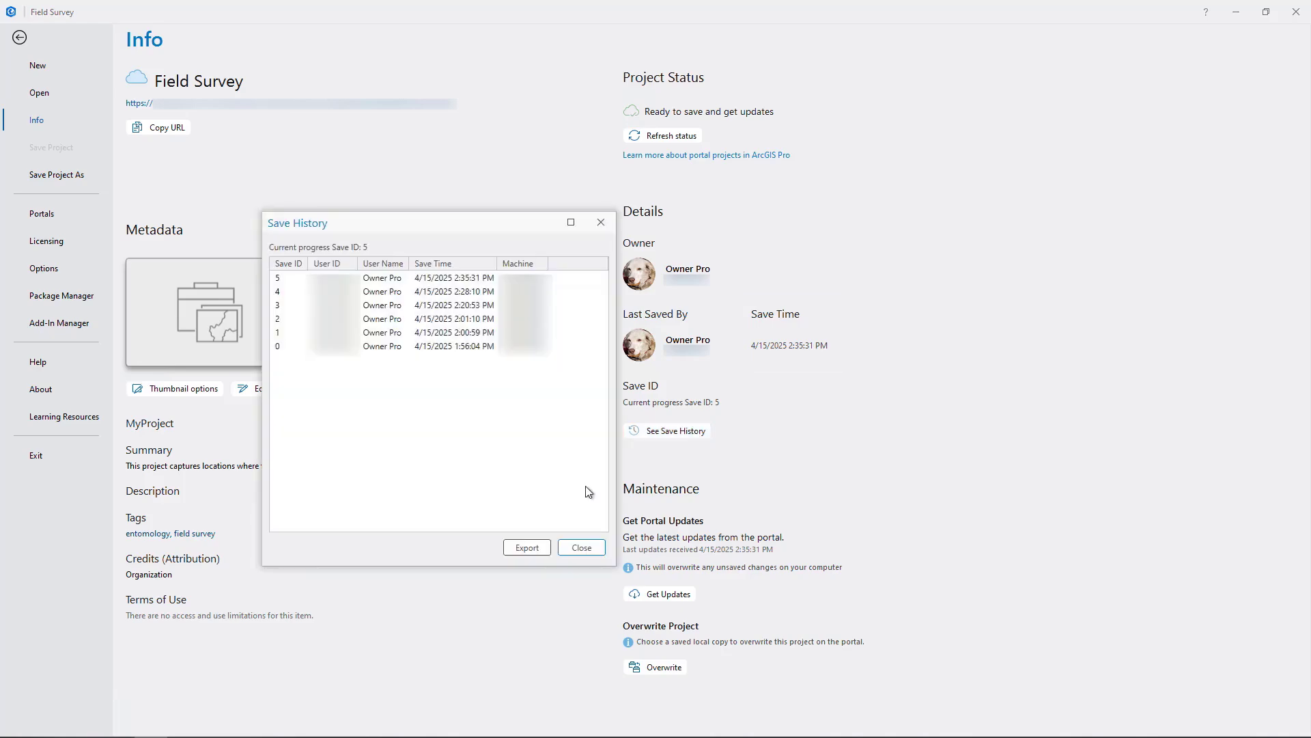
{"action": "left_click", "coordinate": [582, 547]}
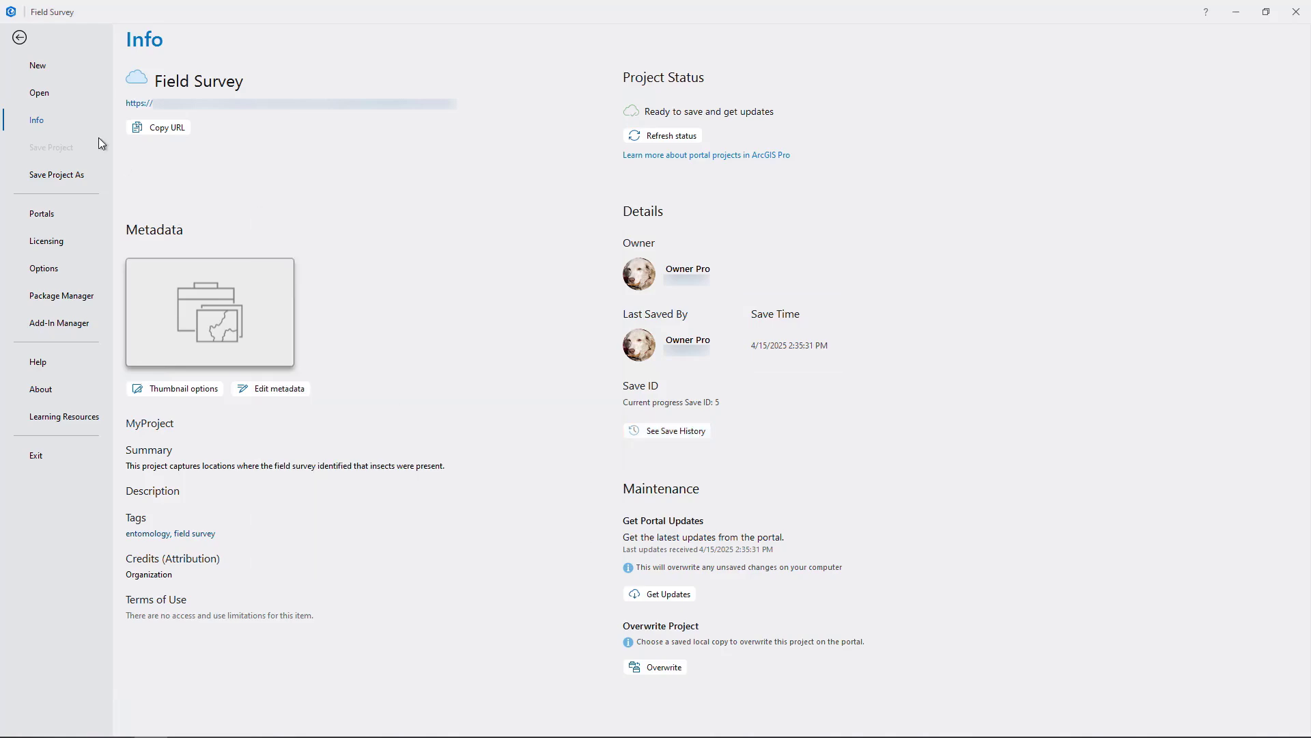
{"action": "left_click", "coordinate": [19, 38]}
Step: Get the latest portal updates, overwrite the local project, and open the new layout
{"action": "left_click", "coordinate": [250, 13]}
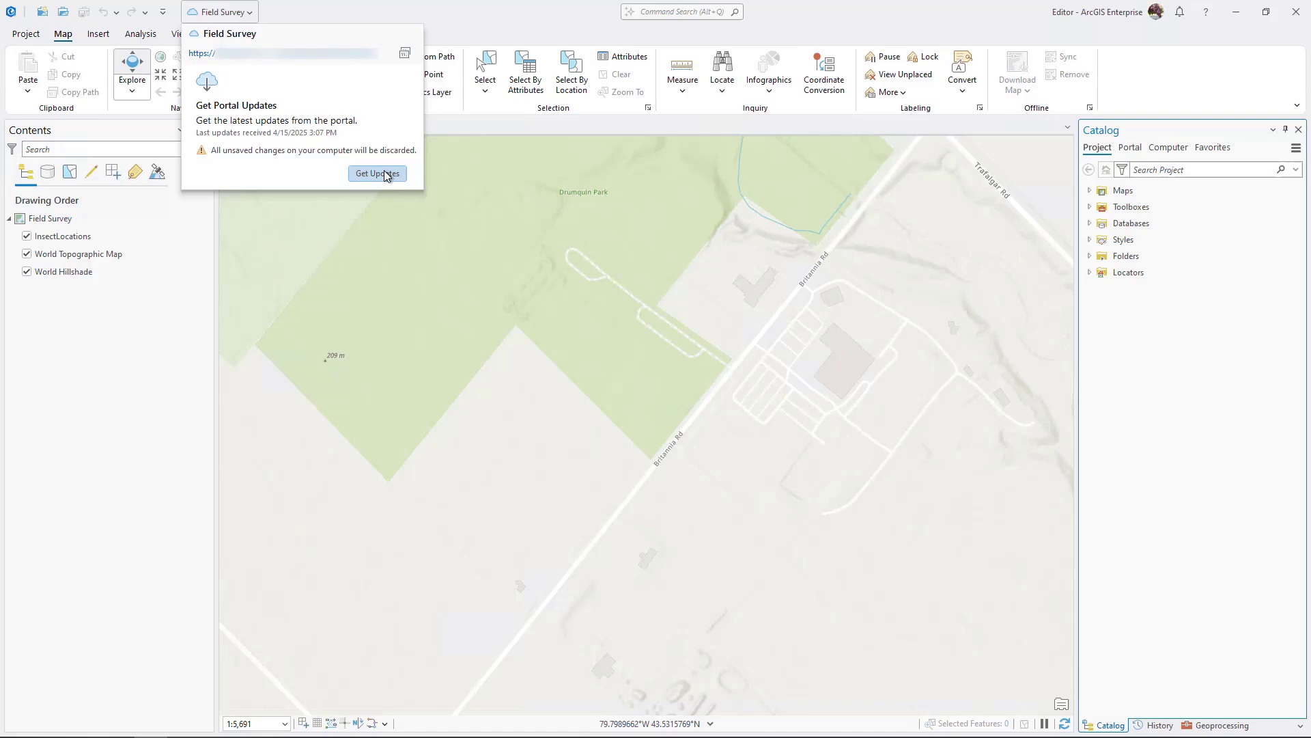
{"action": "left_click", "coordinate": [385, 174]}
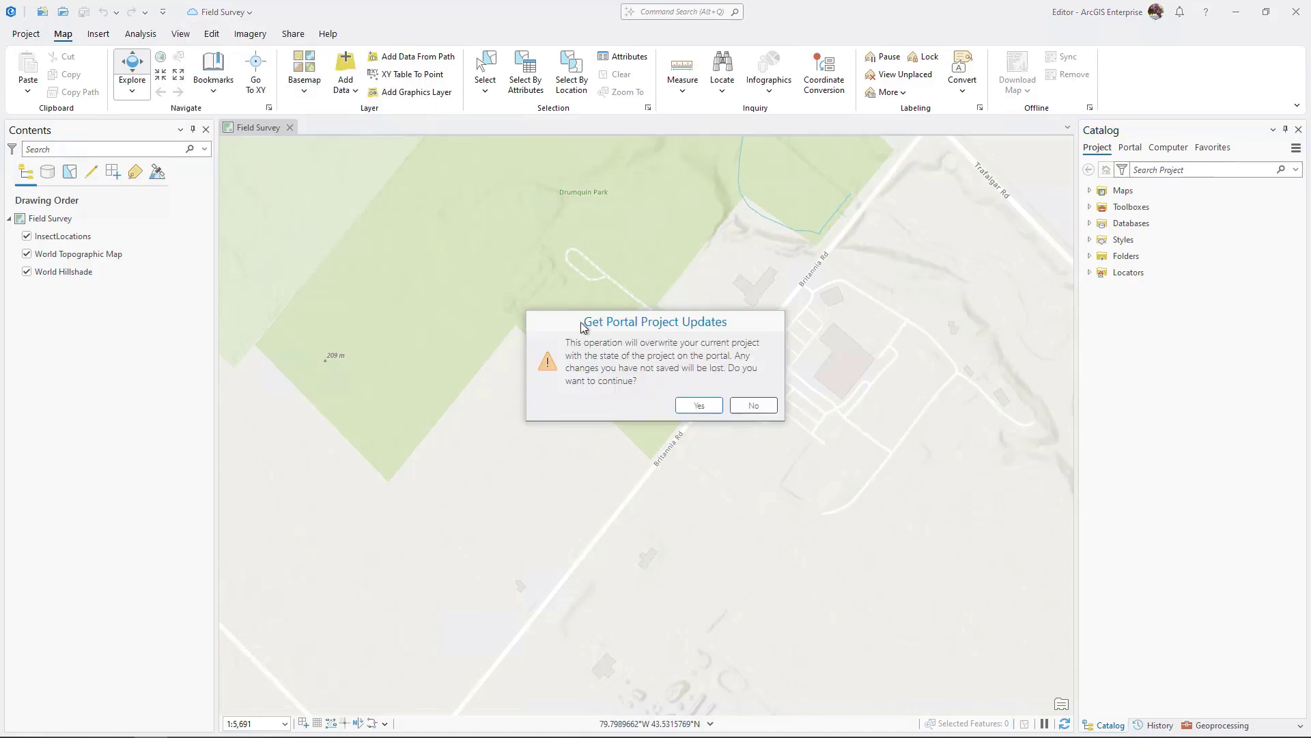
{"action": "left_click", "coordinate": [706, 405]}
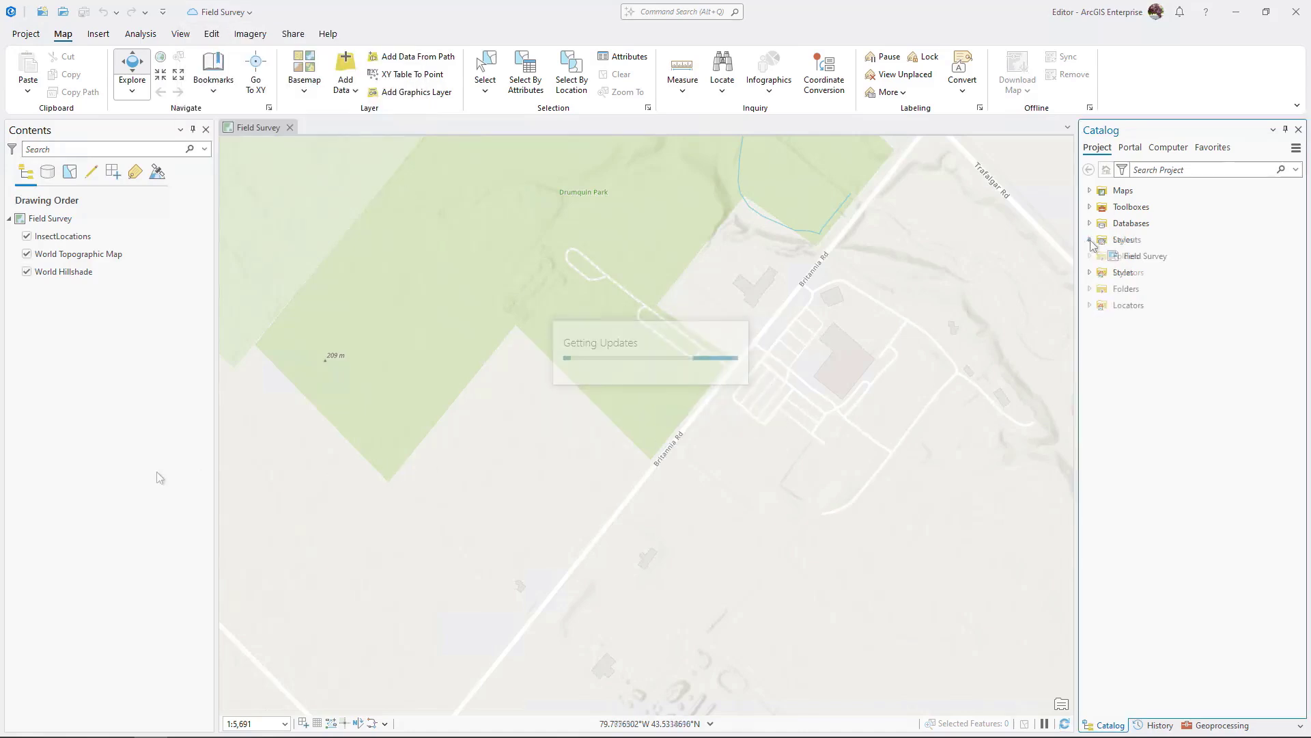
{"action": "double_click", "coordinate": [1142, 256]}
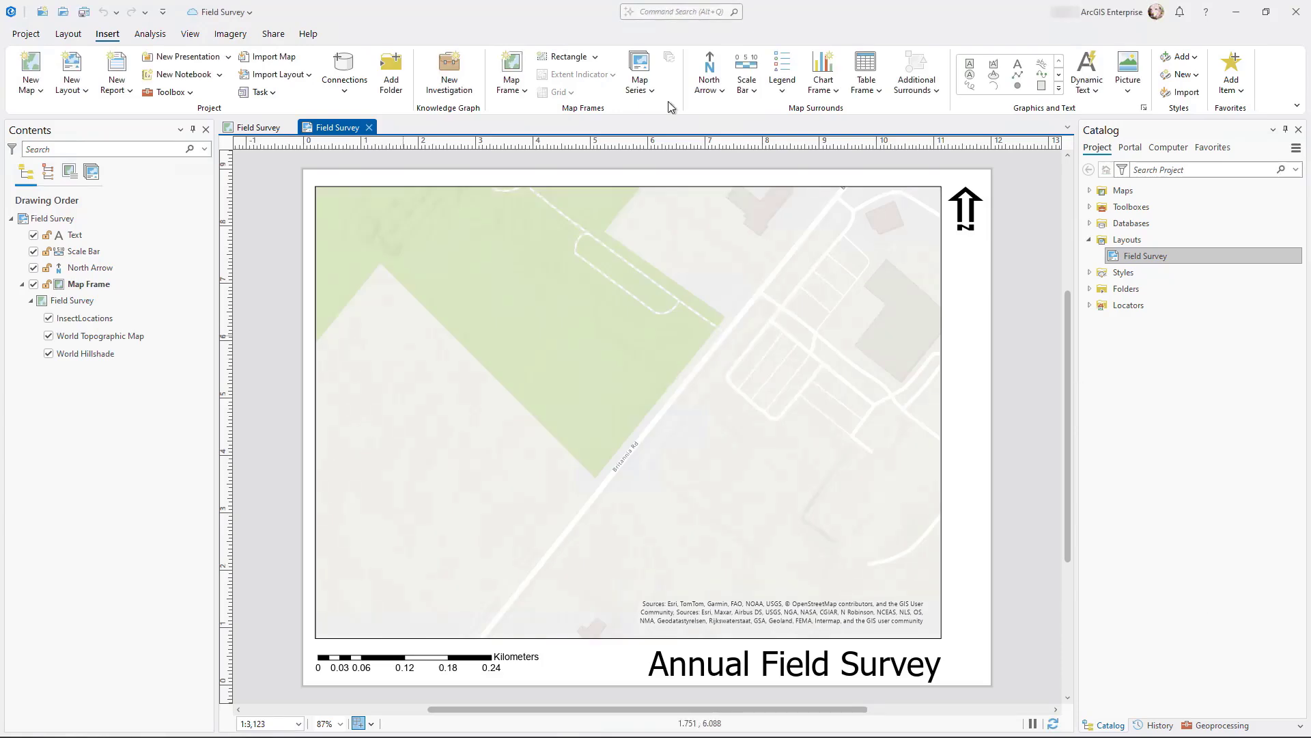
Step: Get the portal updates again, confirm replacement, and open the Presentation from Presentations
{"action": "left_click", "coordinate": [248, 13]}
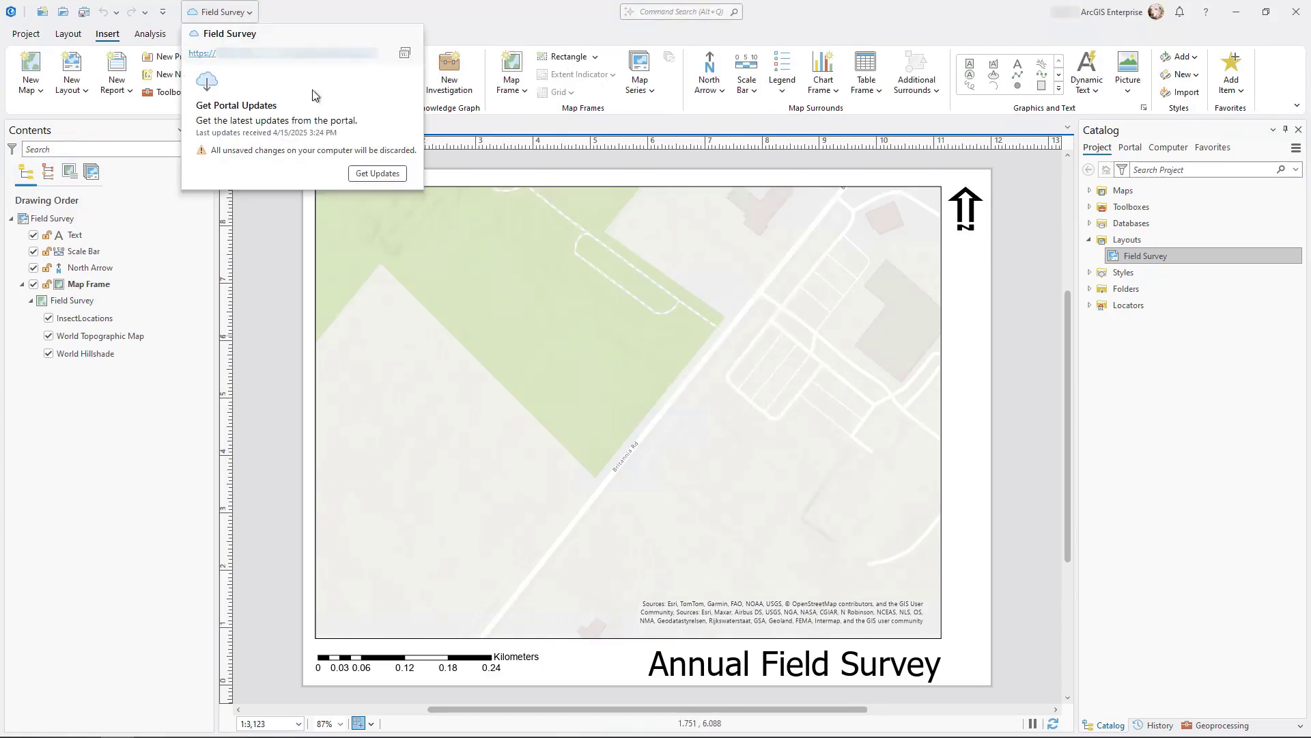
{"action": "left_click", "coordinate": [379, 174]}
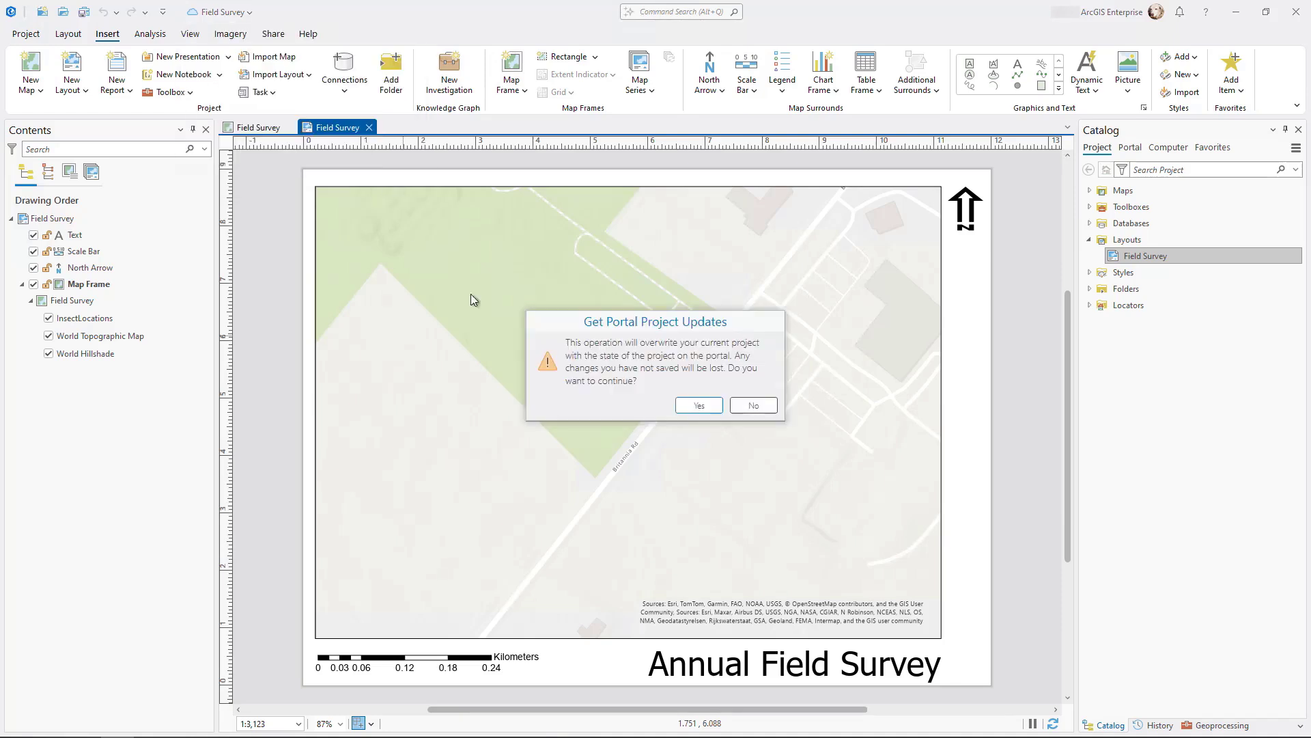
{"action": "left_click", "coordinate": [698, 405]}
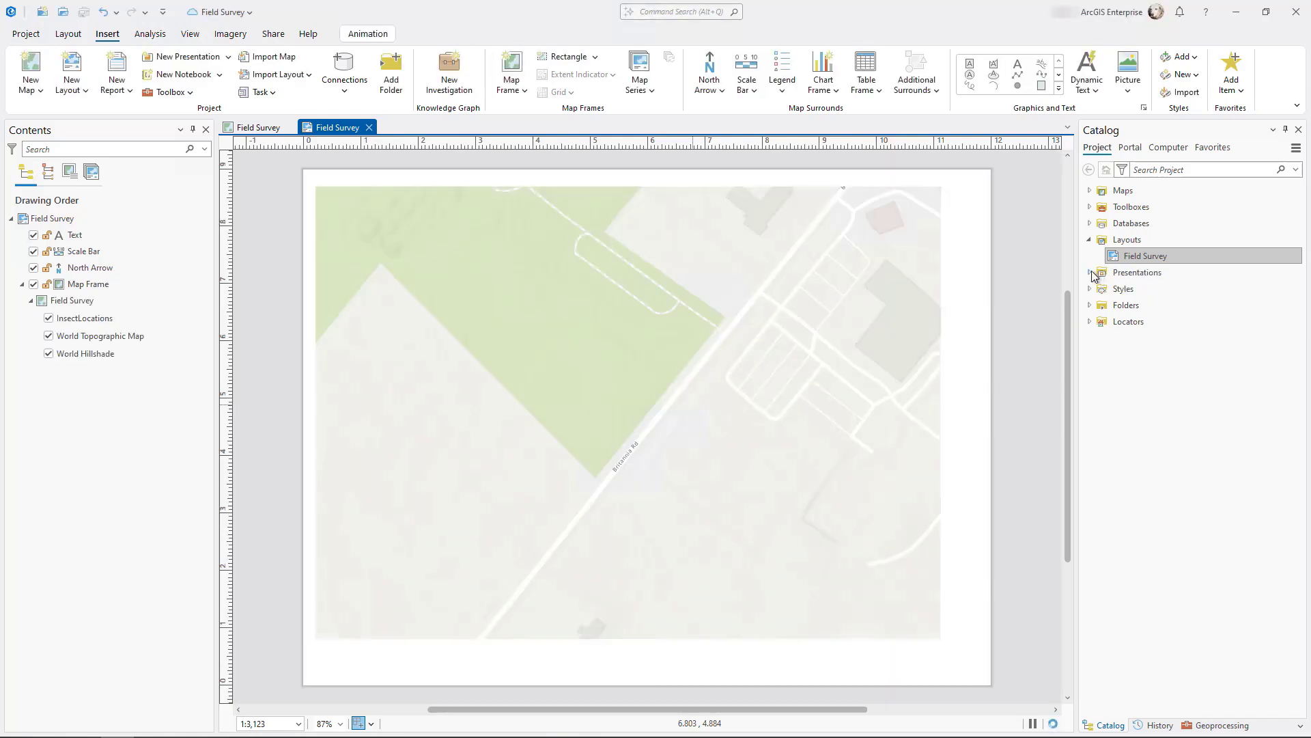
{"action": "left_click", "coordinate": [1090, 272]}
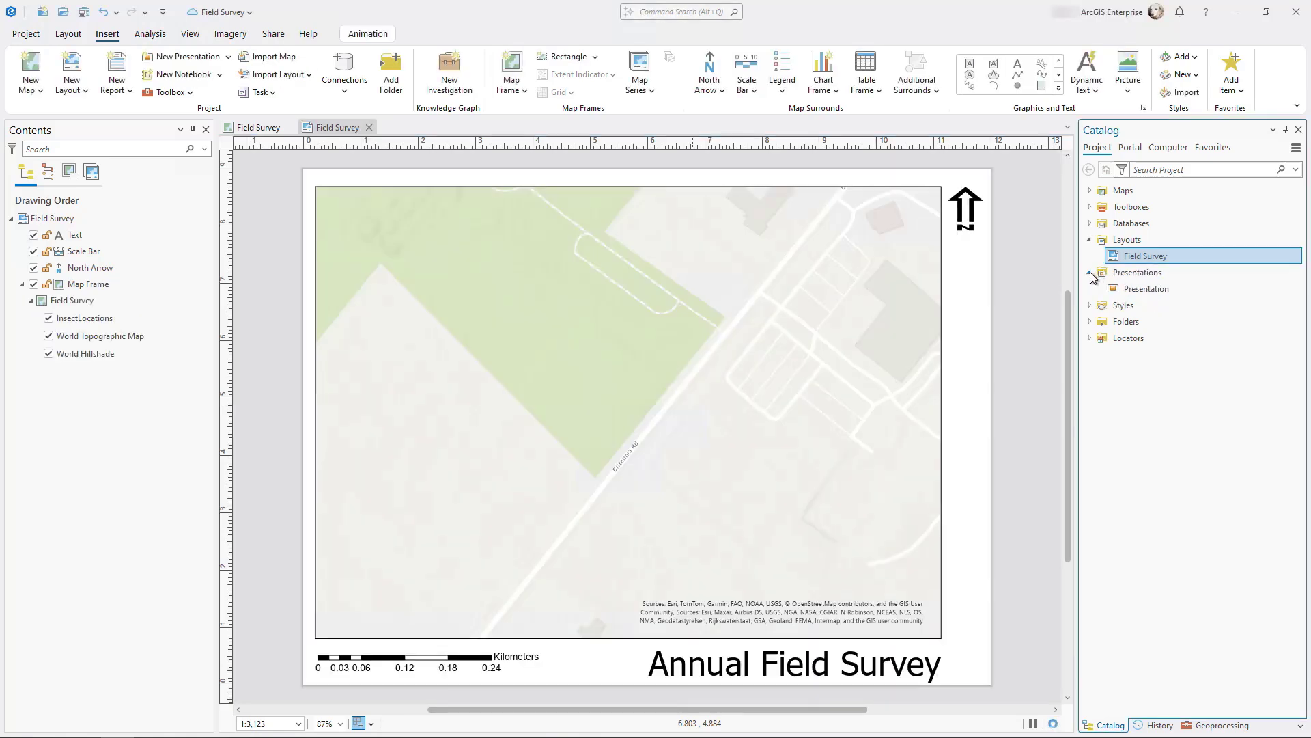
{"action": "double_click", "coordinate": [1145, 289]}
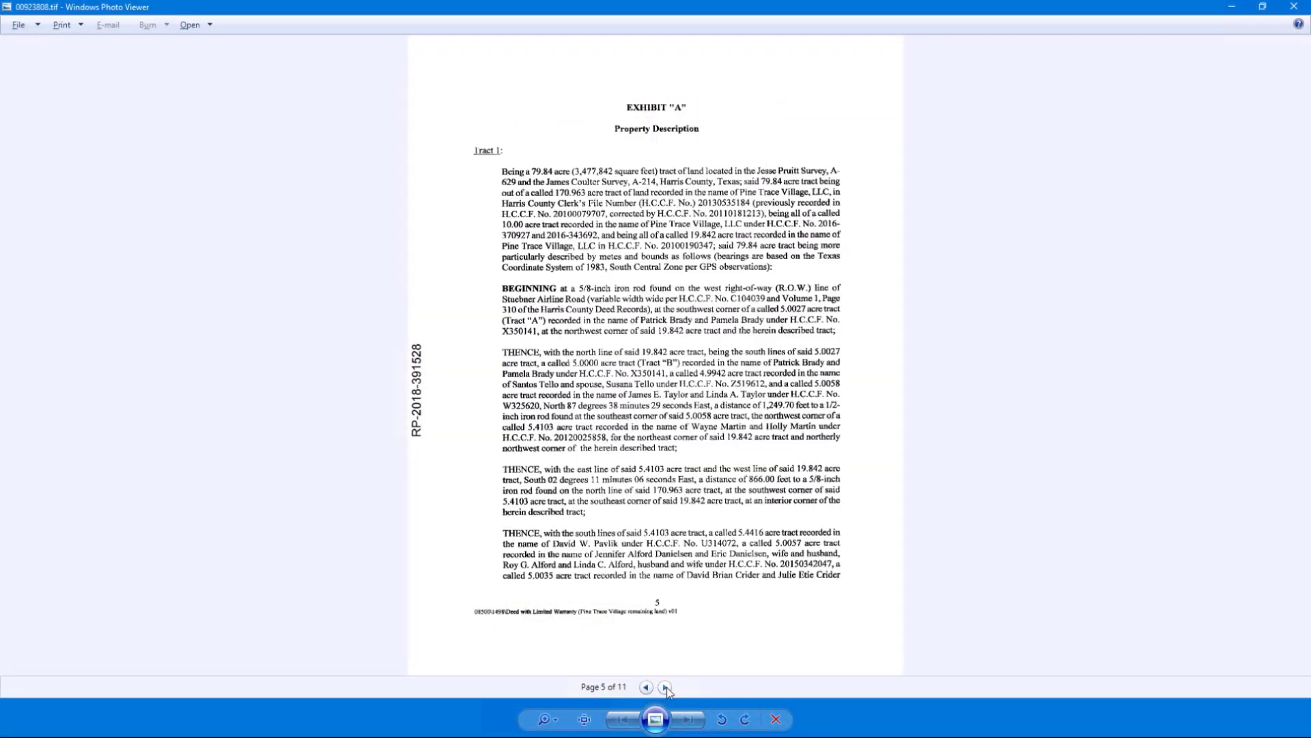
Step: Advance the deed's property description to page 6 of 11
{"action": "left_click", "coordinate": [665, 687]}
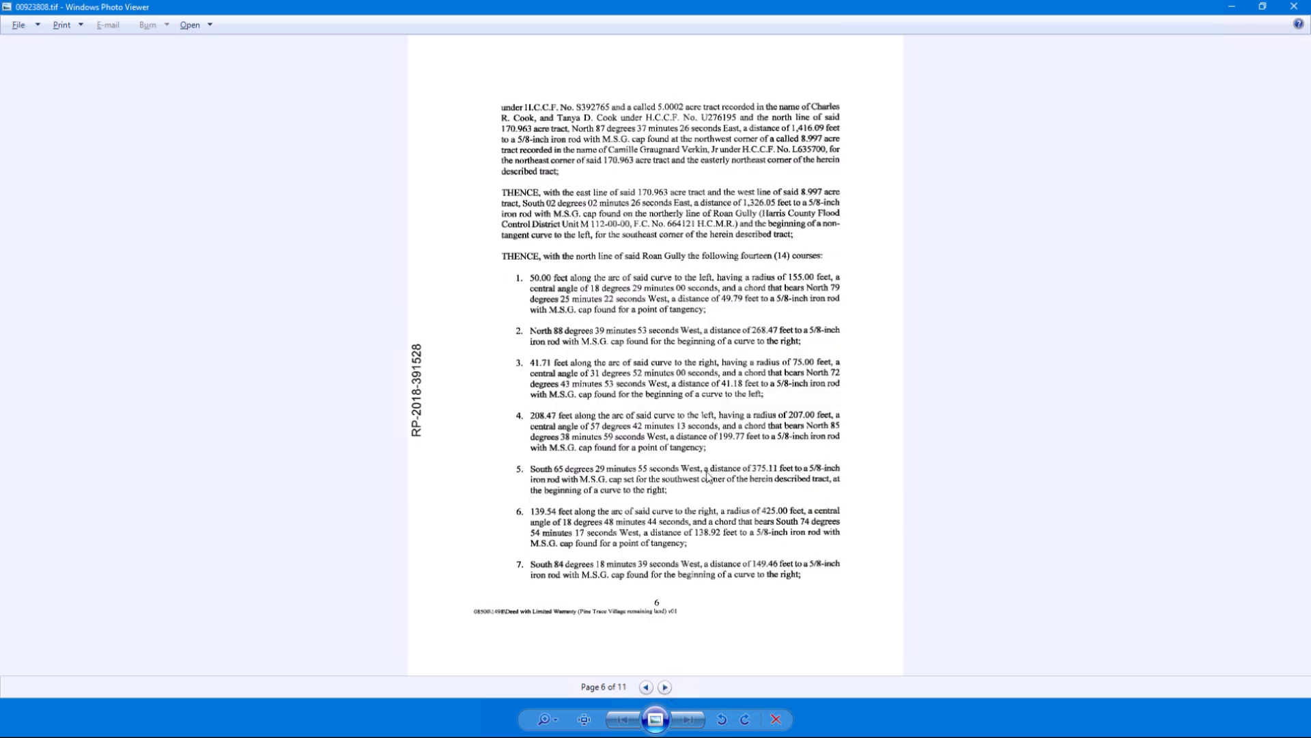
Step: Start the COGO Reader in ArcGIS Pro and load the deed image 00923808.tif
{"action": "left_click", "coordinate": [1232, 7]}
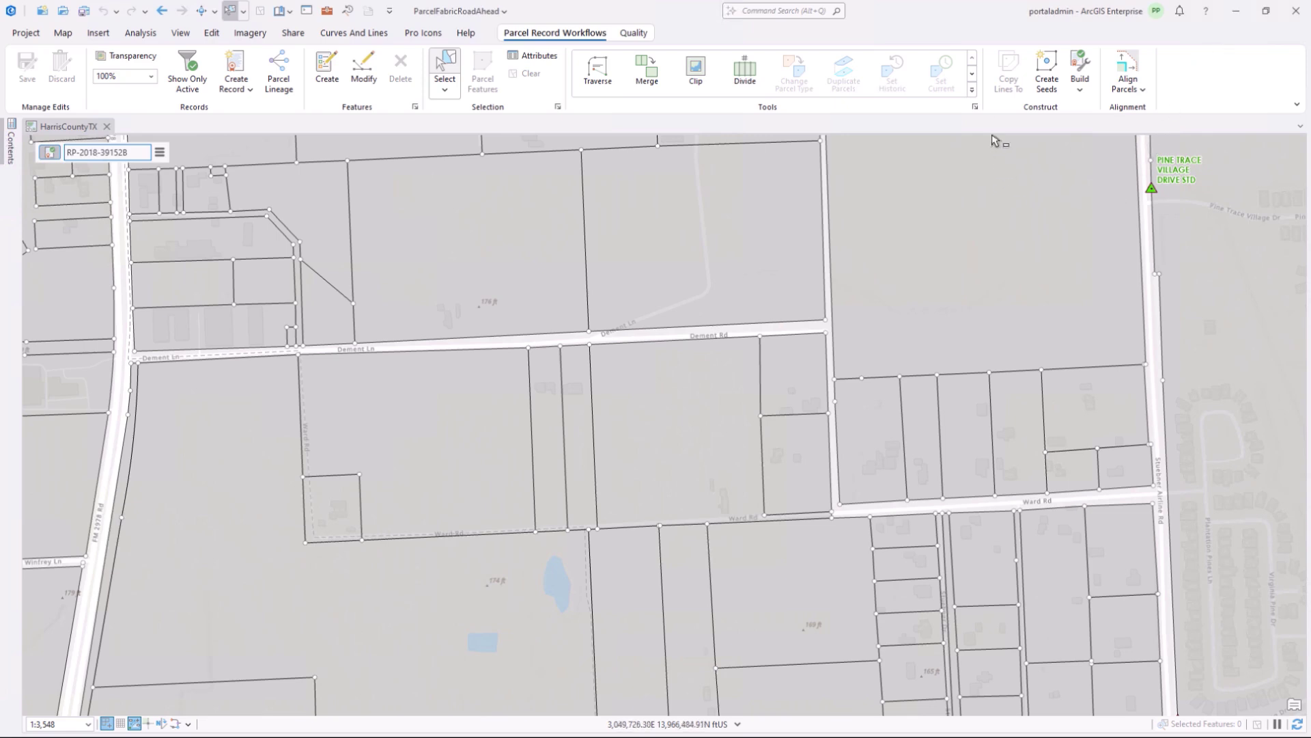
{"action": "left_click", "coordinate": [972, 90]}
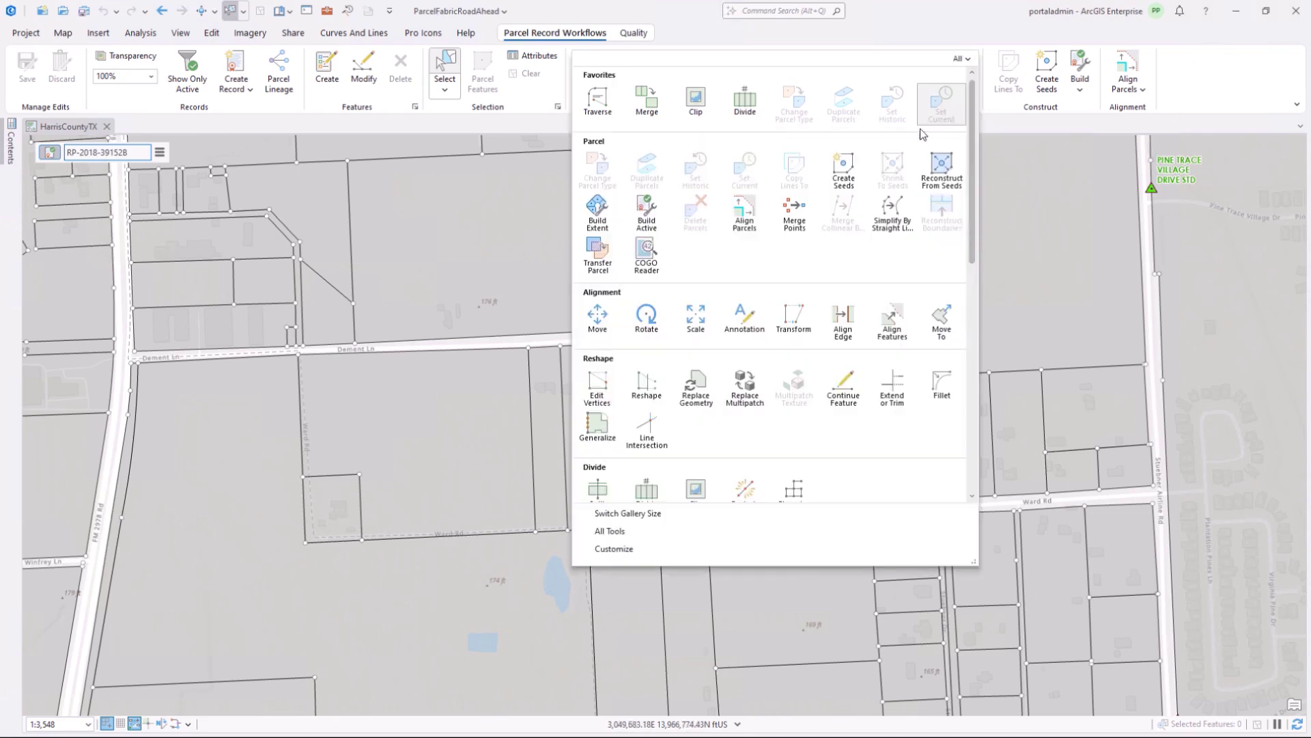
{"action": "left_click", "coordinate": [646, 256]}
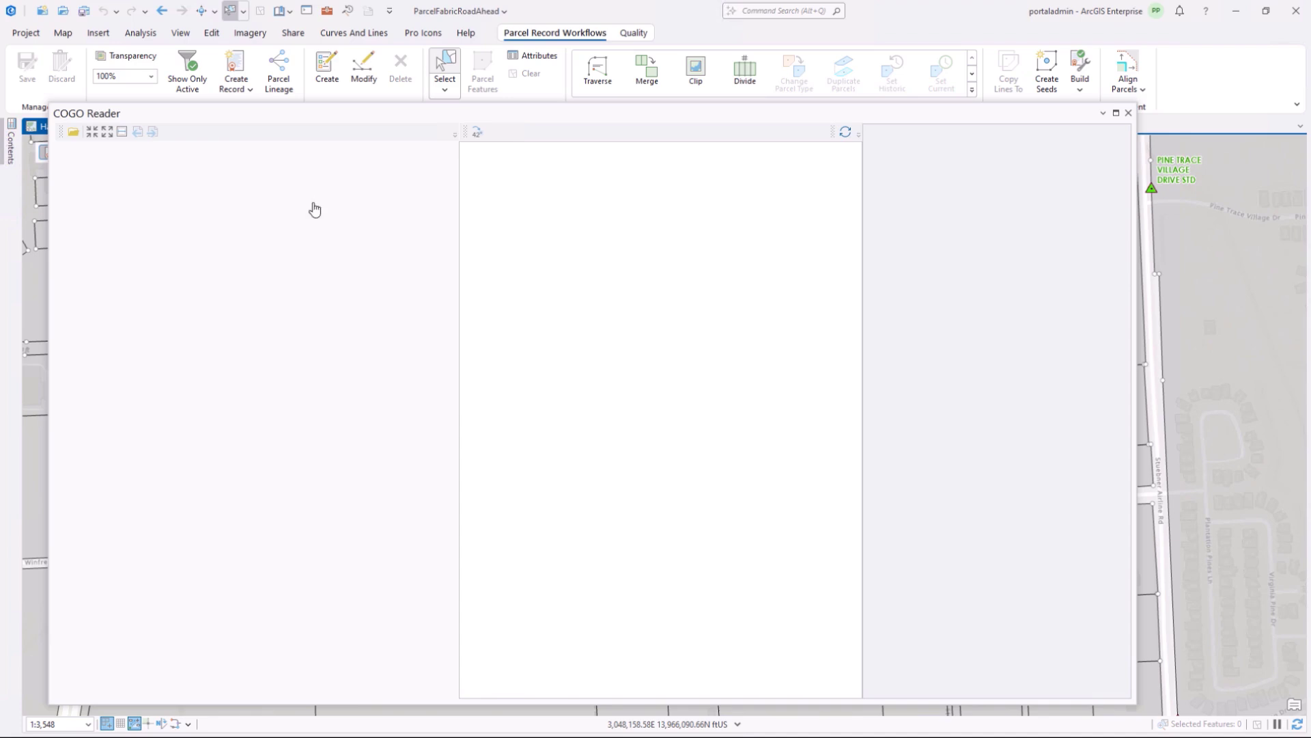
{"action": "left_click", "coordinate": [73, 132]}
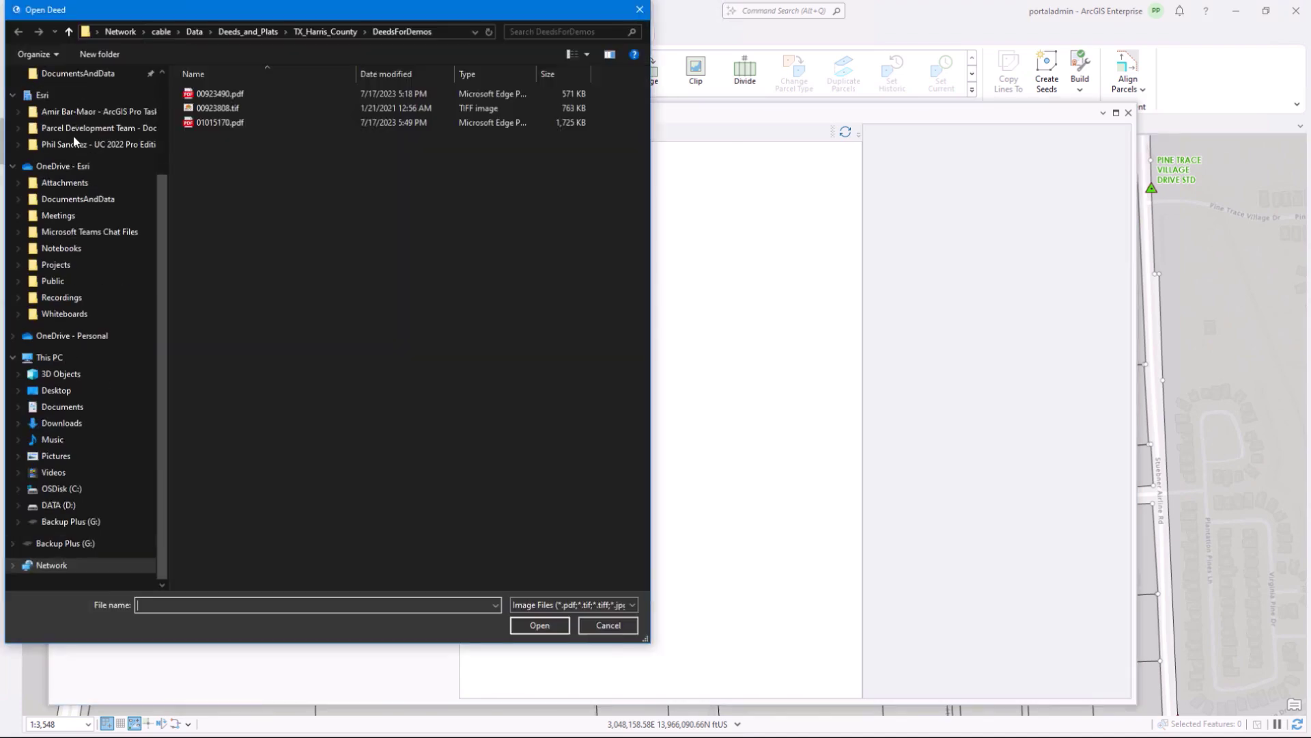
{"action": "double_click", "coordinate": [217, 108]}
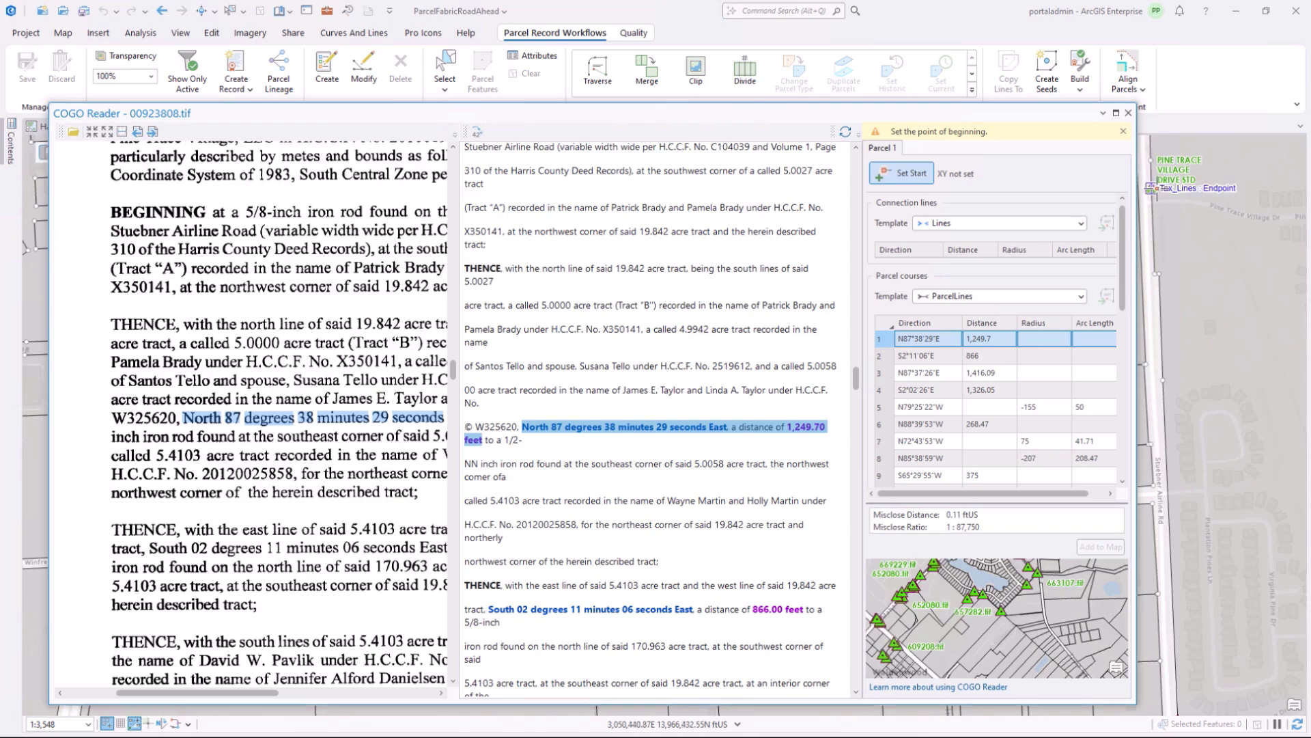
Step: Place the traverse start at the point of beginning and check the courses against the deed text
{"action": "left_click", "coordinate": [1153, 187]}
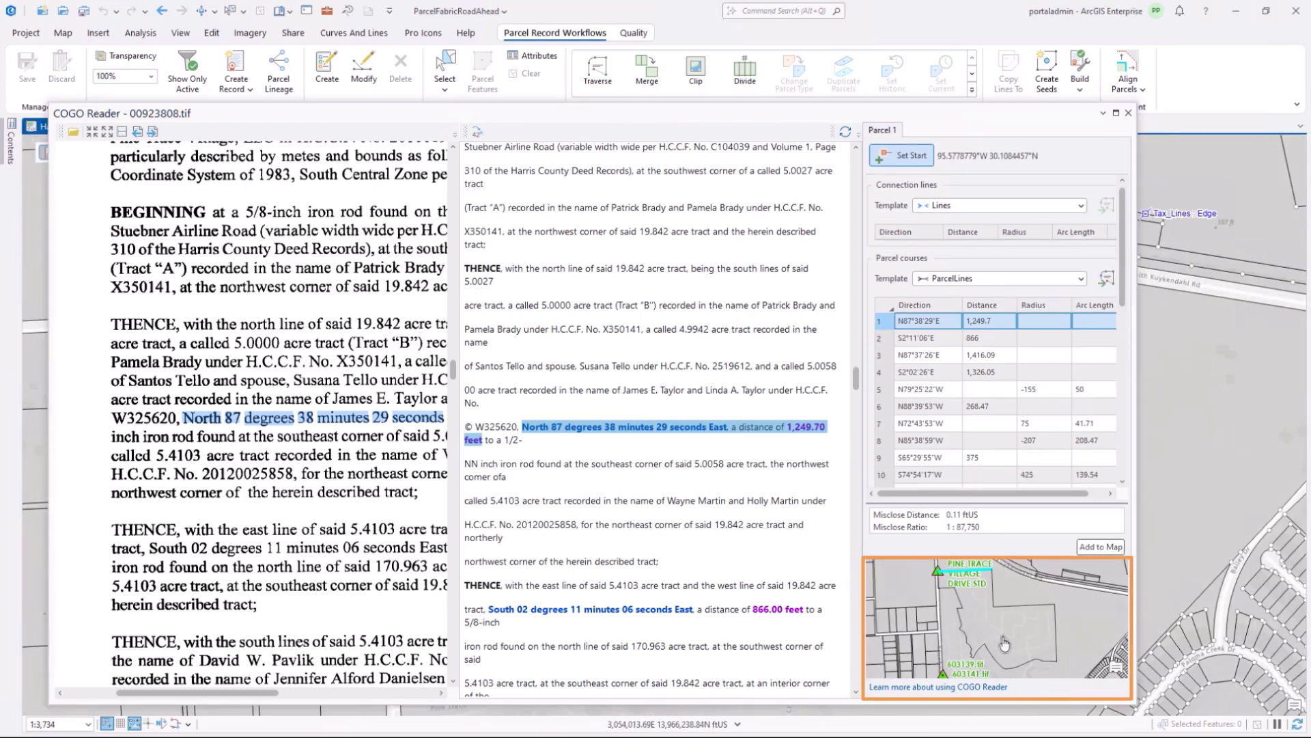
{"action": "left_click", "coordinate": [883, 338]}
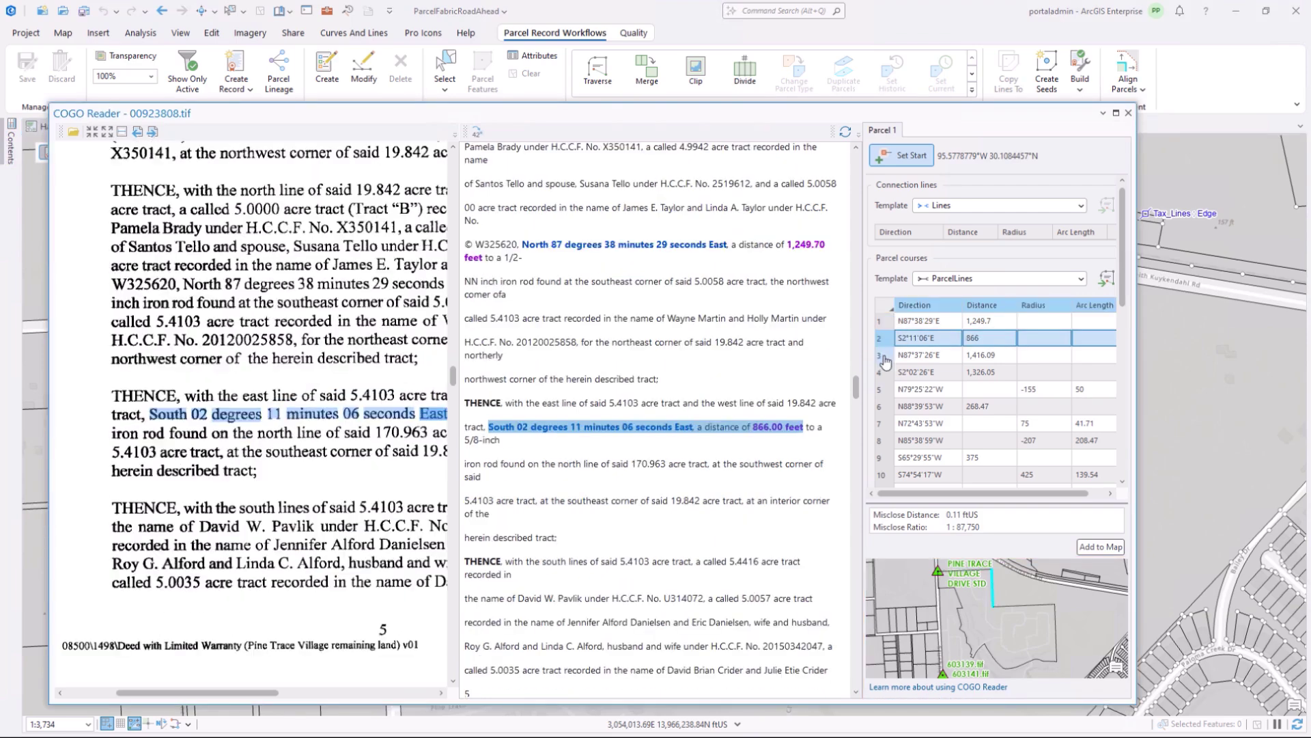
{"action": "left_click", "coordinate": [883, 356]}
{"action": "left_click", "coordinate": [882, 373]}
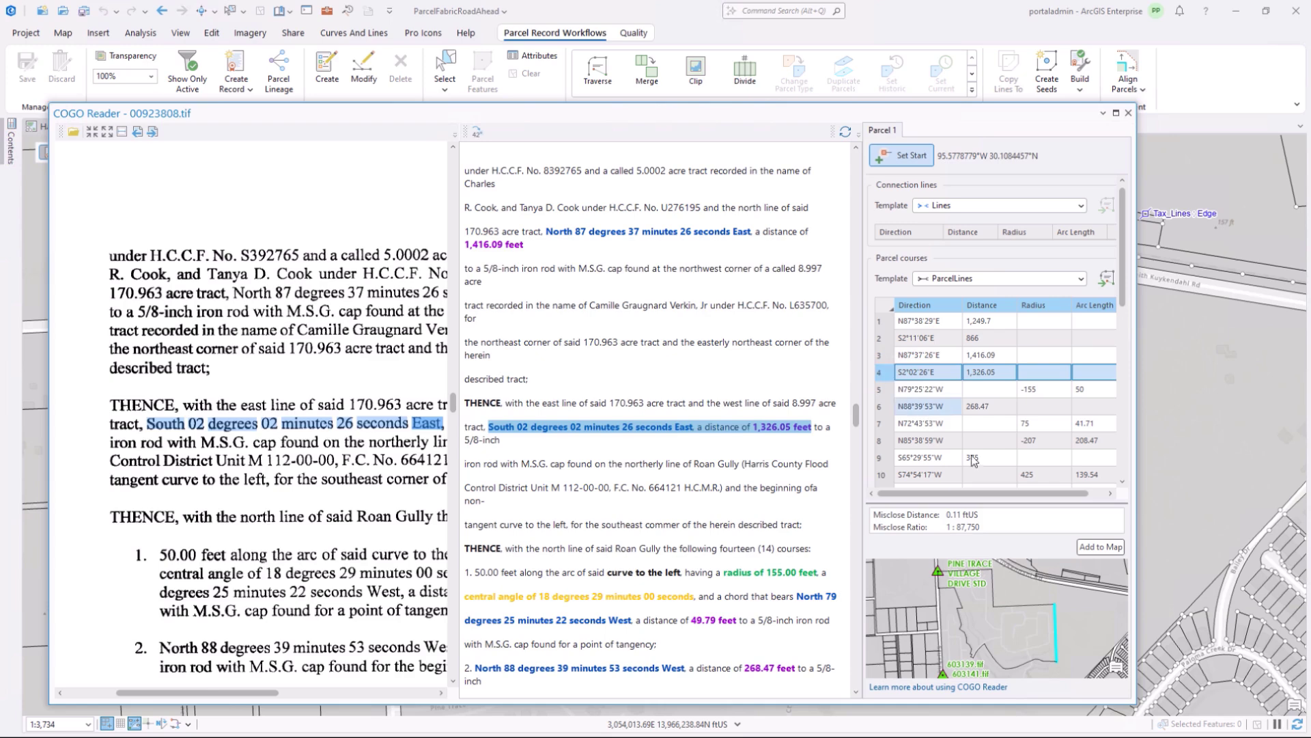
Step: Add the extracted deed lines to the HarrisCountyTX map and create a parcel seed from them
{"action": "left_click", "coordinate": [1091, 548]}
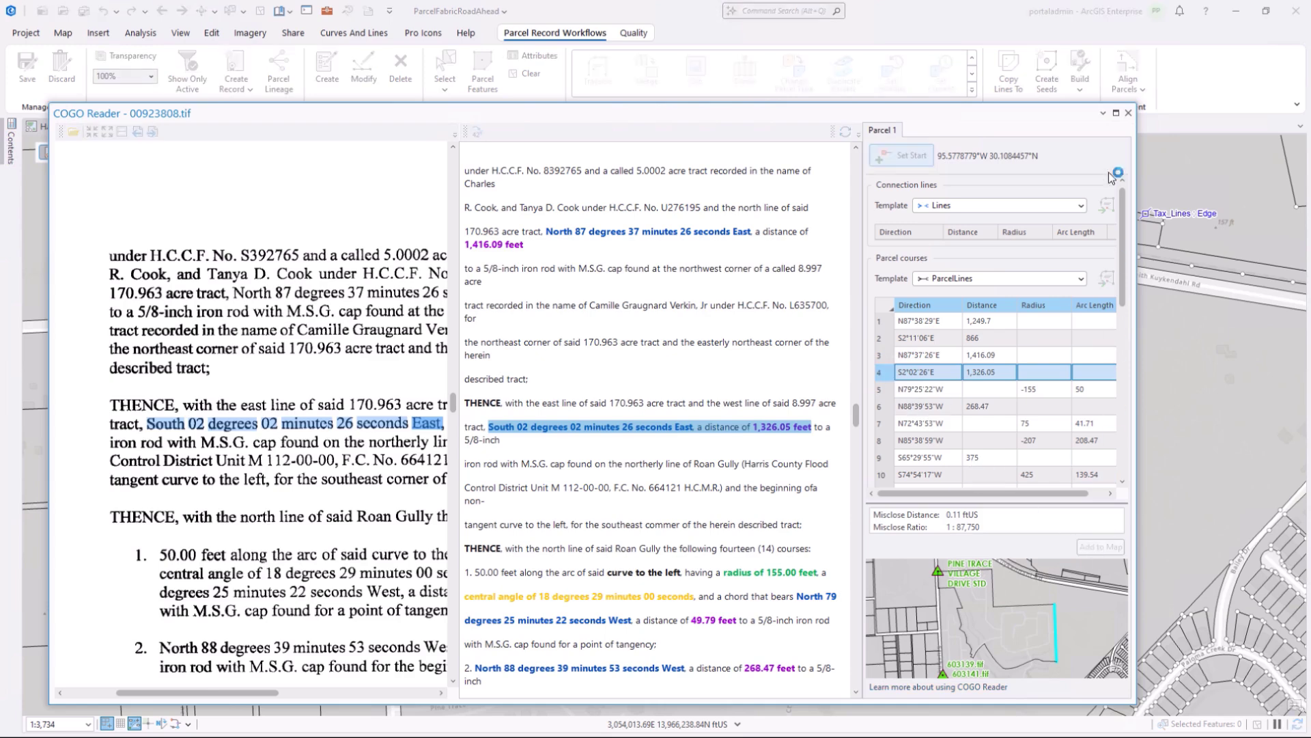
{"action": "left_click", "coordinate": [1128, 113]}
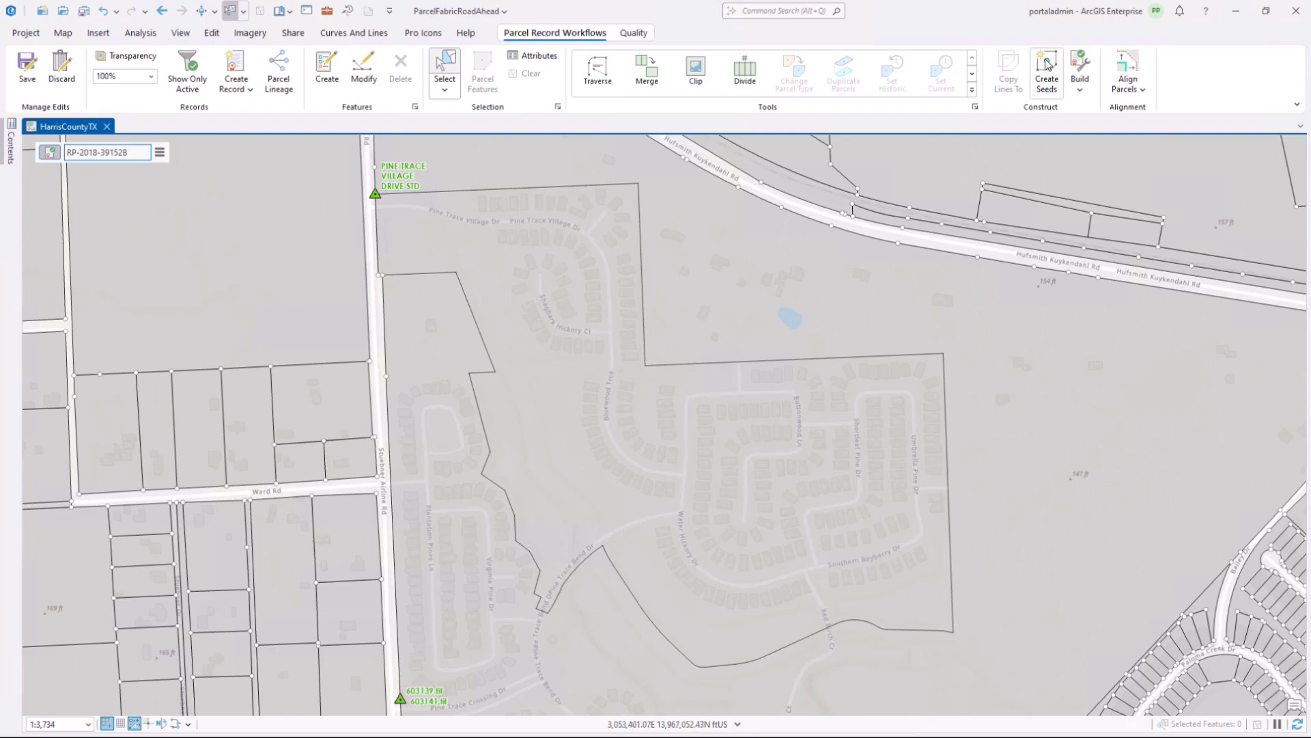
{"action": "left_click", "coordinate": [1047, 68]}
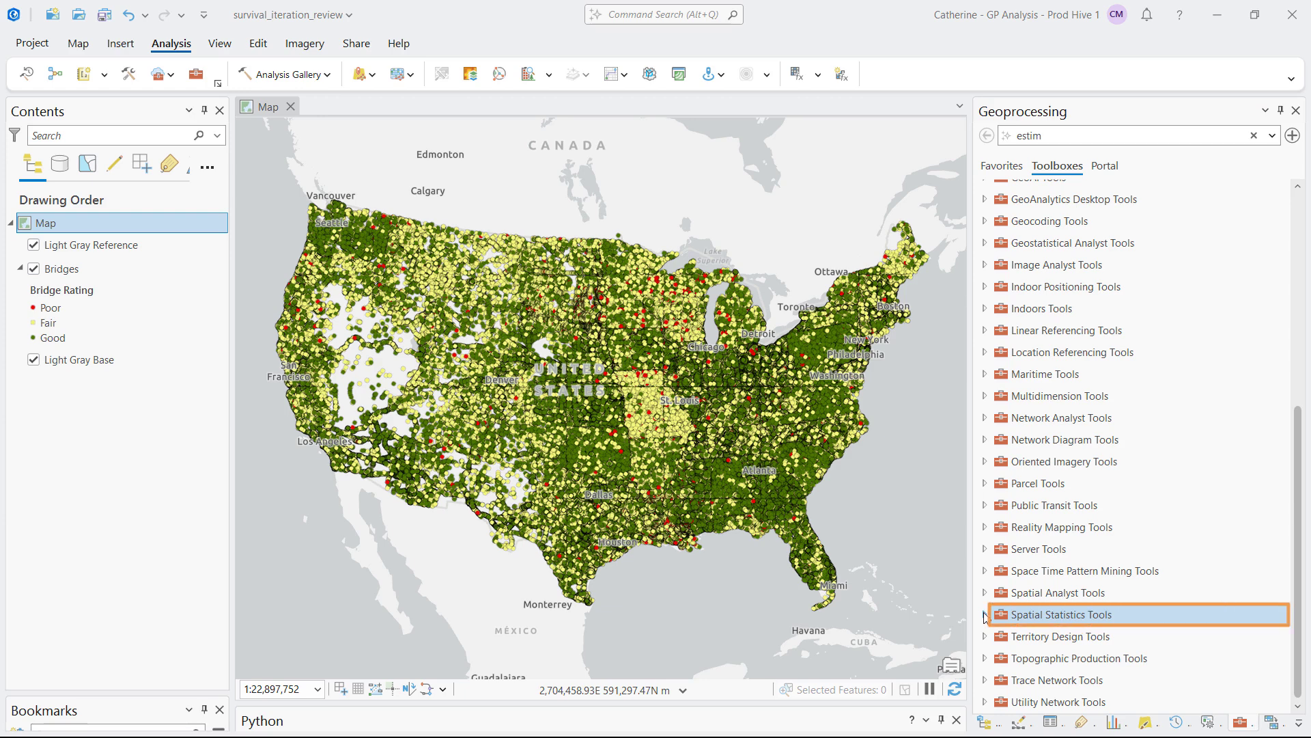
Step: Open Estimate Time to Event from Spatial Statistics Tools > Modeling Spatial Relationships
{"action": "left_click", "coordinate": [984, 615]}
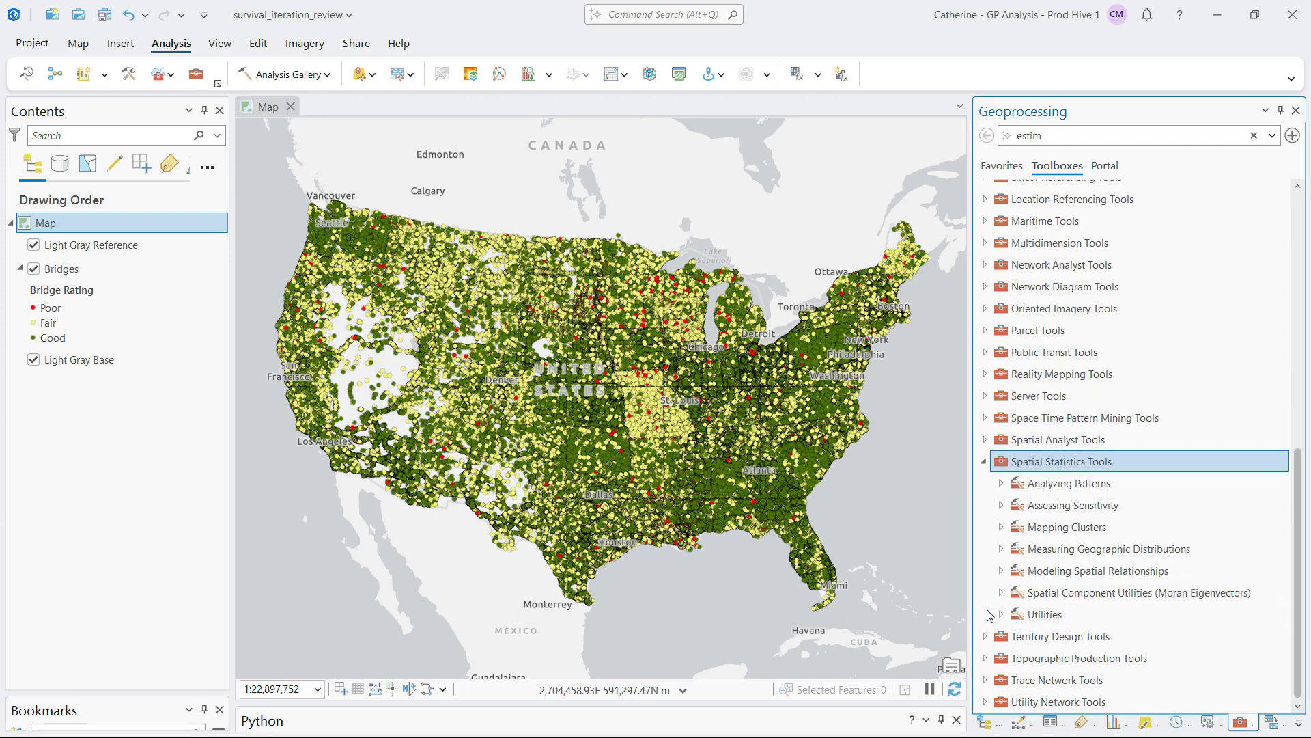
{"action": "left_click", "coordinate": [1001, 571]}
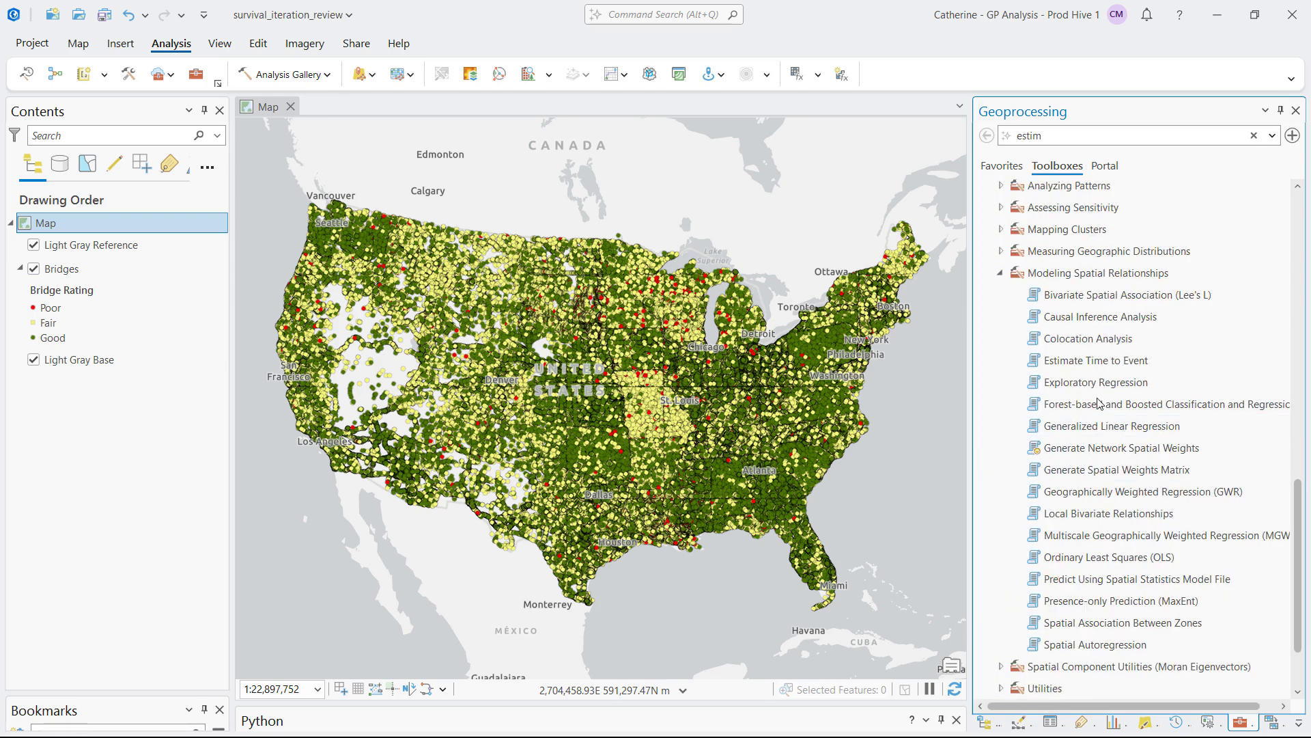
{"action": "left_click", "coordinate": [1092, 364]}
Step: Use the Bridges layer as the tool's input features
{"action": "double_click", "coordinate": [1096, 362]}
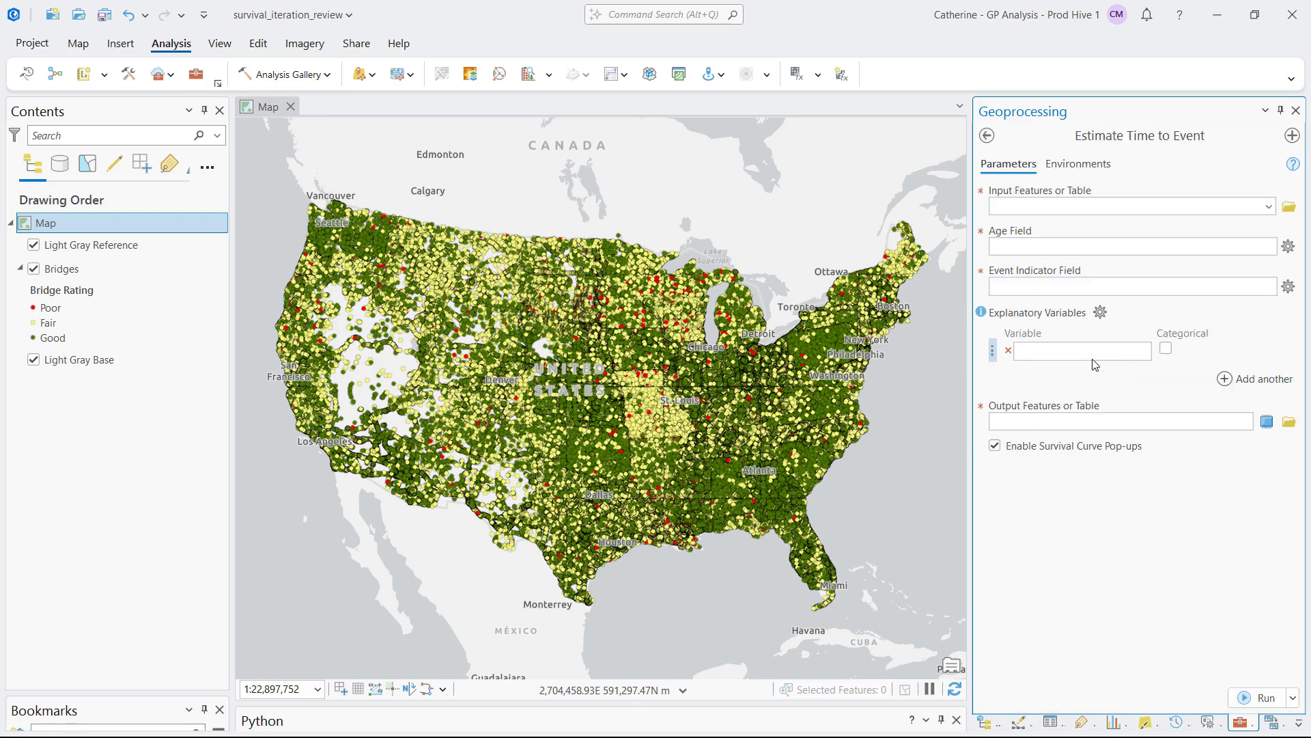
{"action": "left_click", "coordinate": [83, 272]}
{"action": "left_click_drag", "start_coordinate": [1080, 213], "coordinate": [1080, 213]}
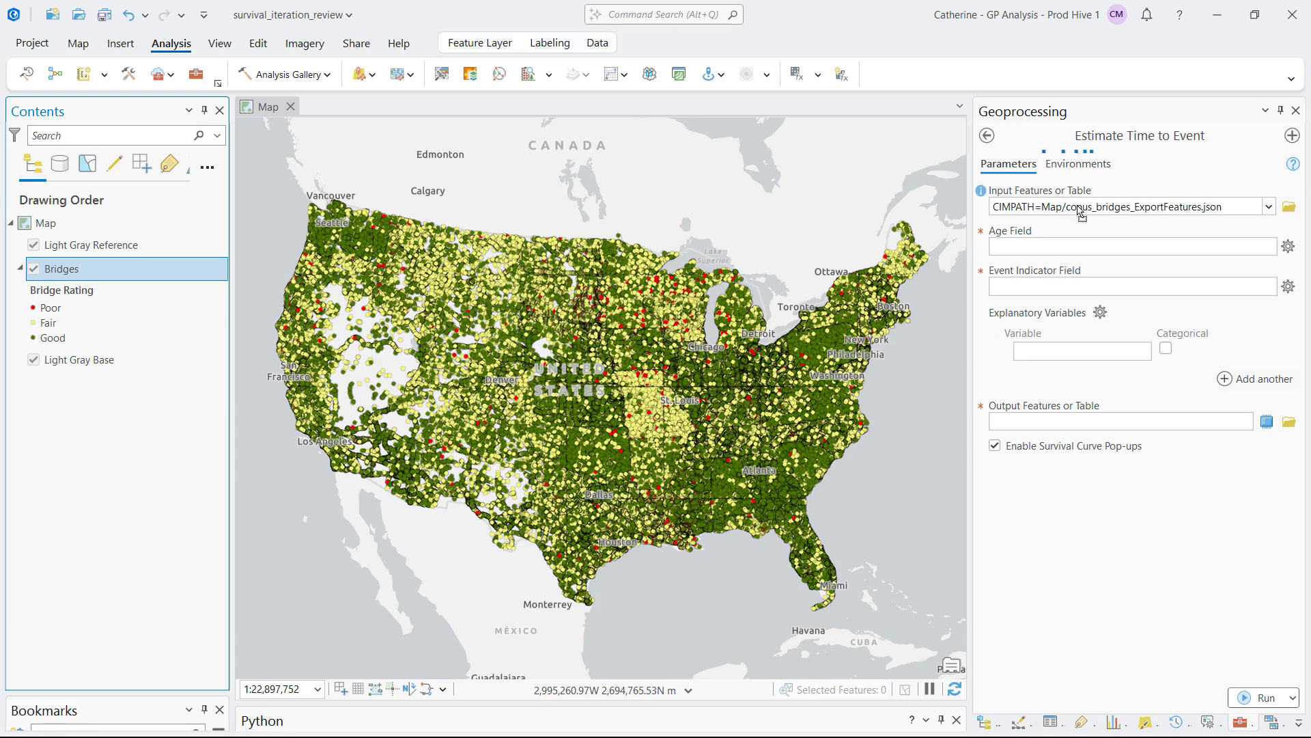
Step: Set Age for Survival Analysis as age, If_poor as event, and Material String as explanatory variable
{"action": "left_click", "coordinate": [1100, 246]}
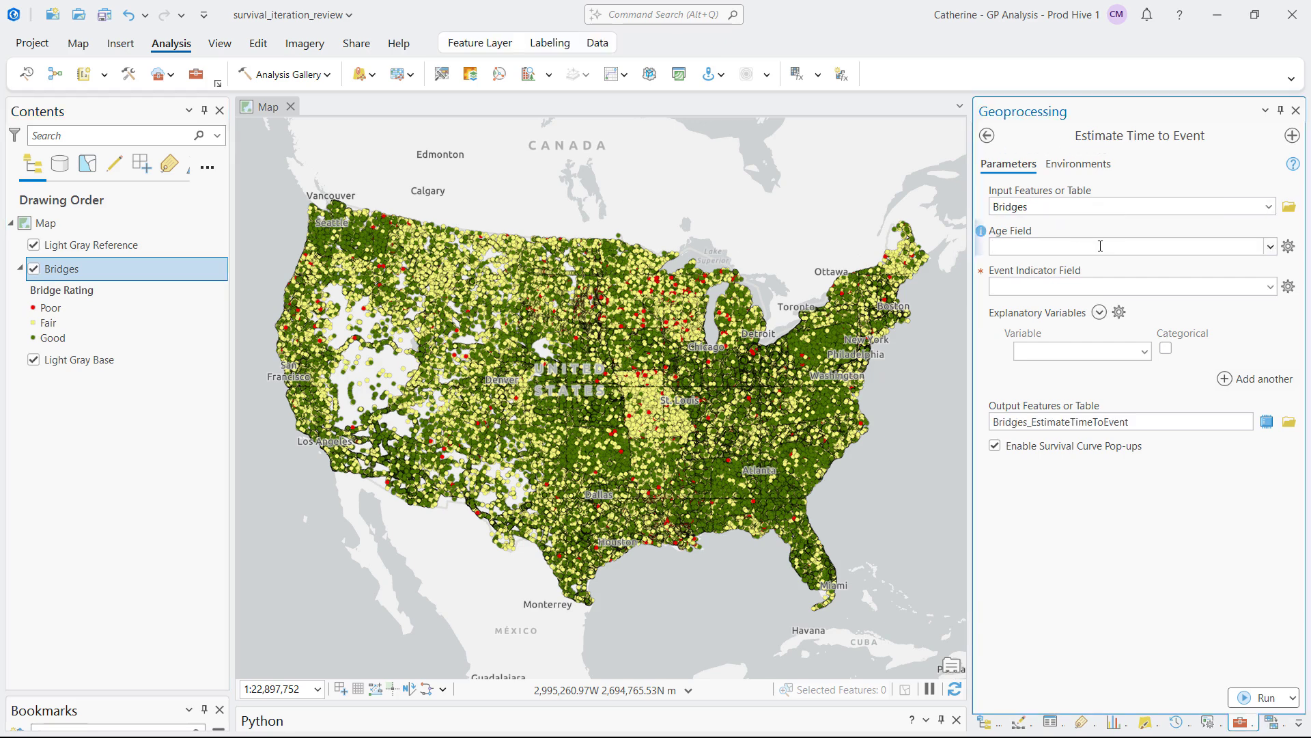
{"action": "type", "text": "Age"}
{"action": "key", "text": "Tab"}
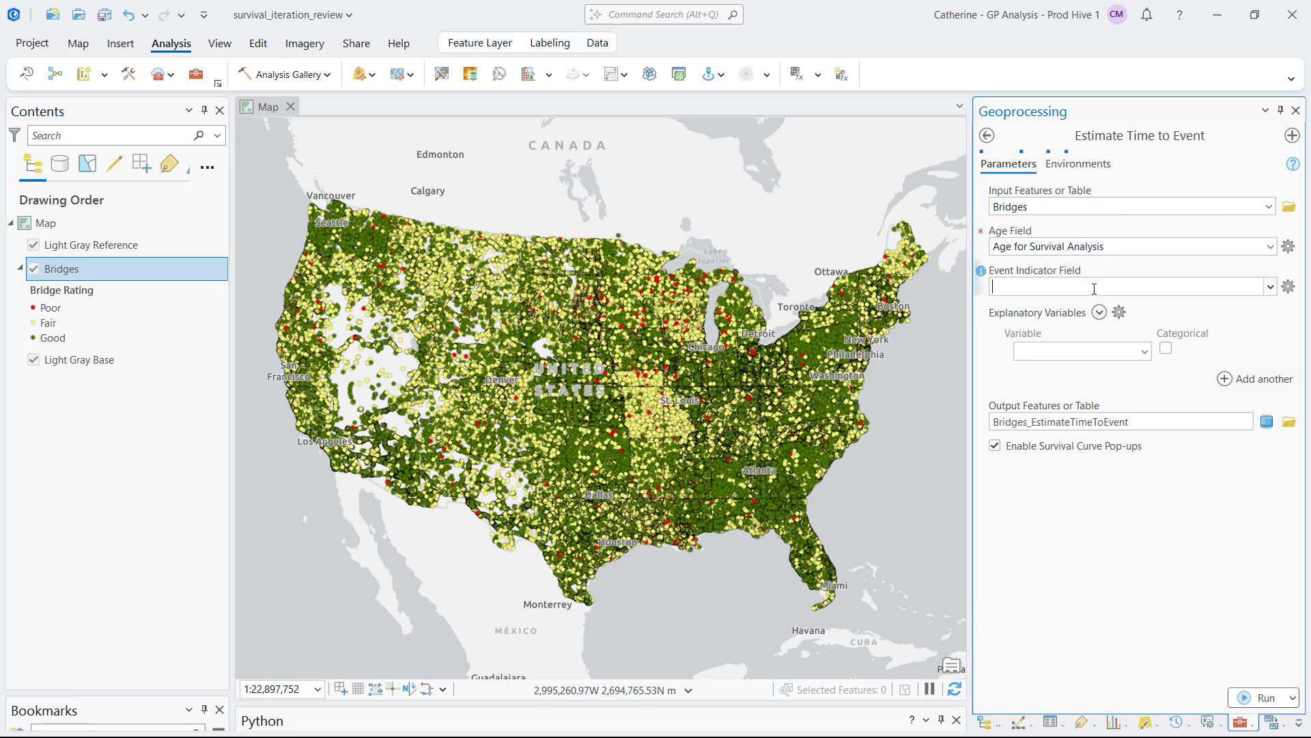
{"action": "type", "text": "If_poor"}
{"action": "key", "text": "Tab"}
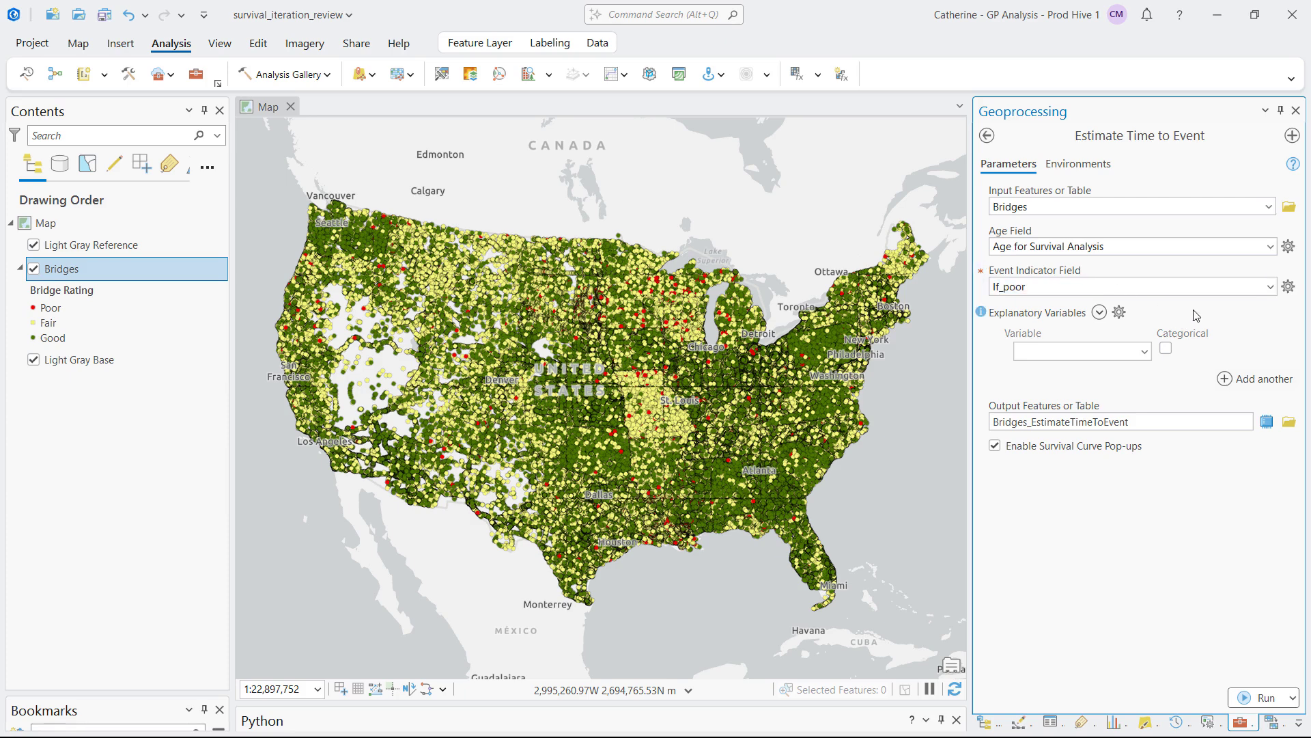
{"action": "left_click", "coordinate": [1091, 351]}
{"action": "type", "text": "Matera"}
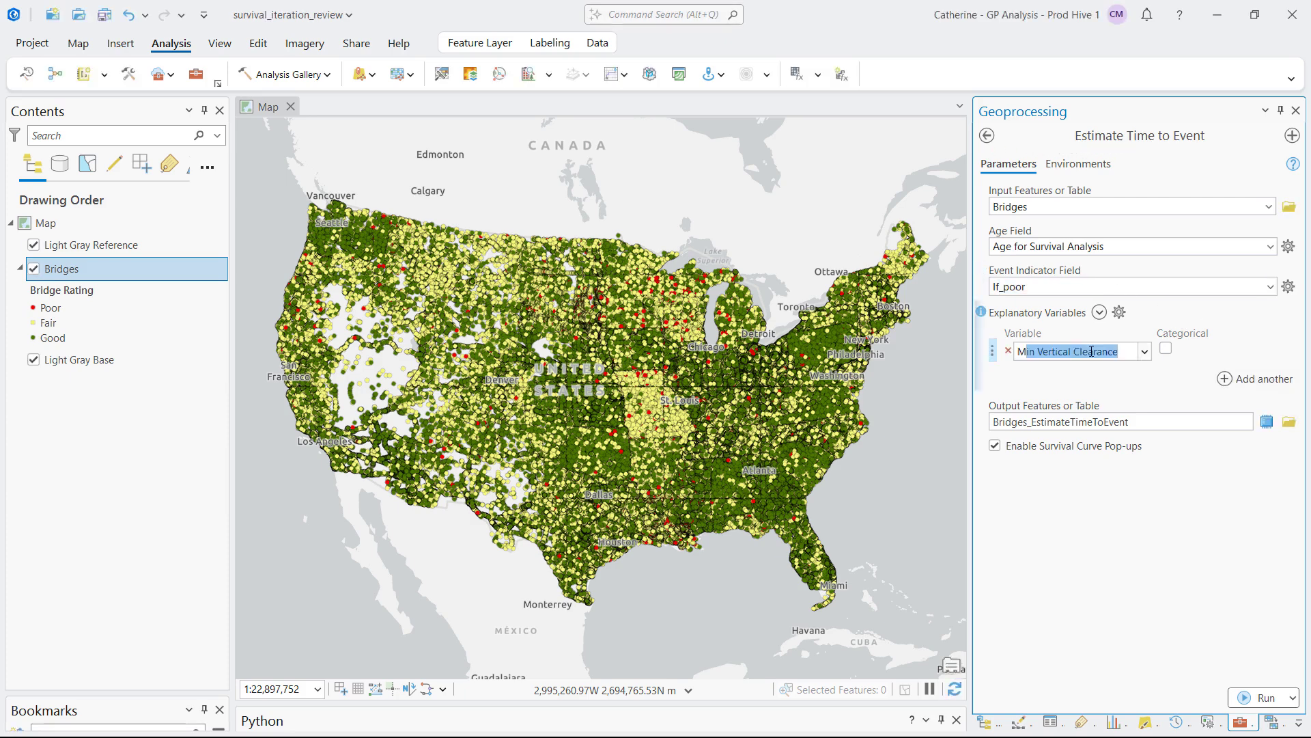
{"action": "type", "text": "ial"}
{"action": "key", "text": "Tab"}
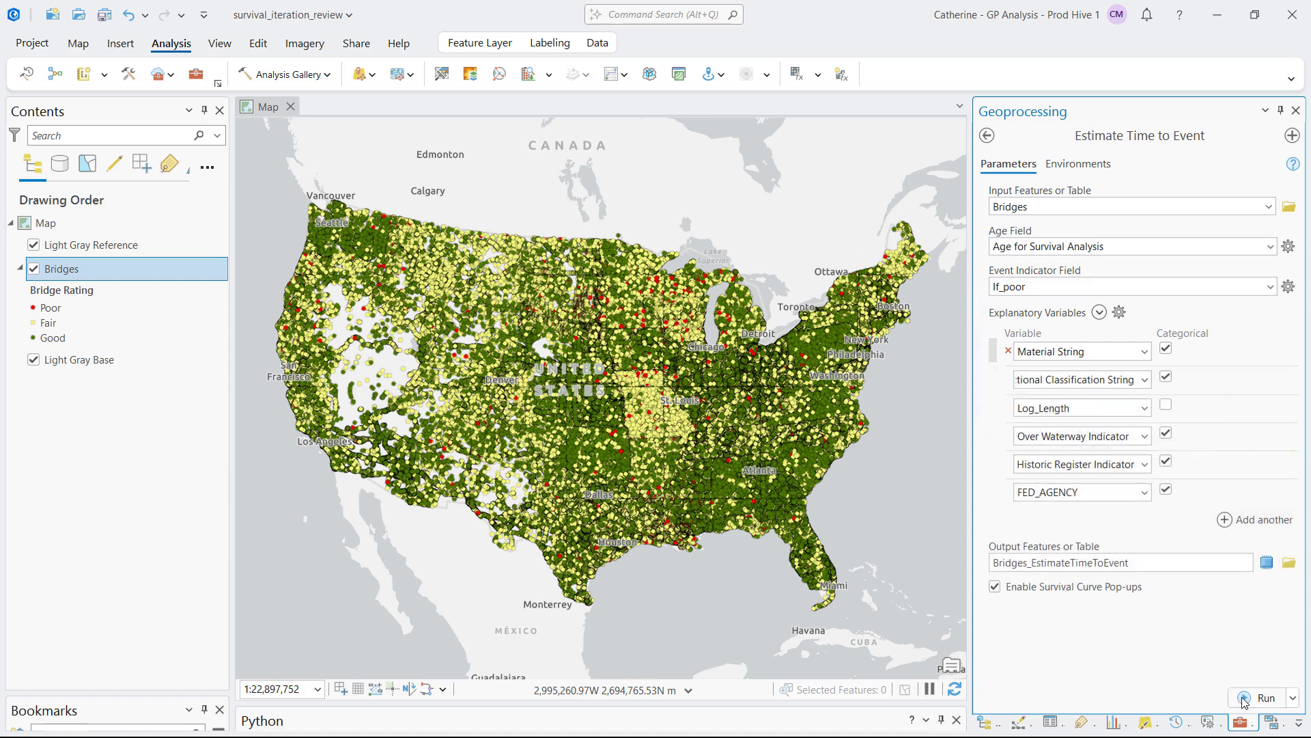
Step: Run Estimate Time to Event and review the run details
{"action": "left_click", "coordinate": [1243, 699]}
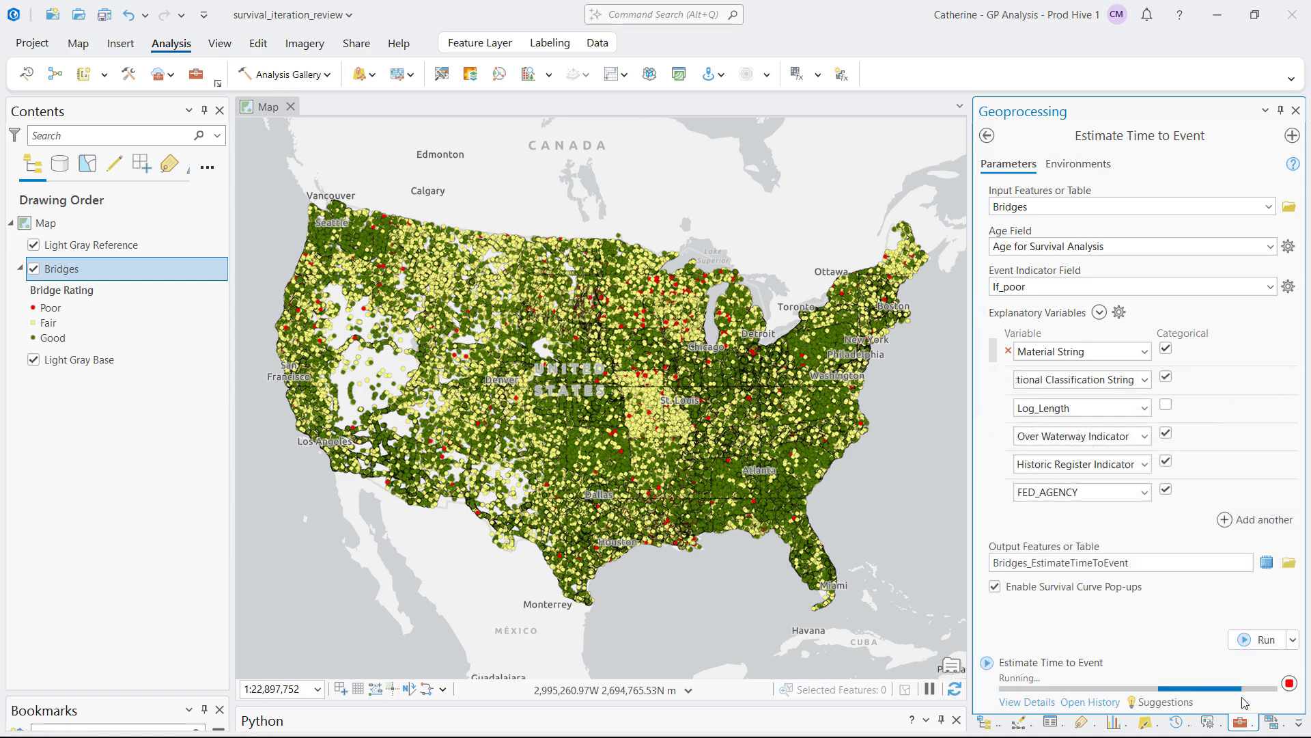
{"action": "left_click", "coordinate": [1025, 701]}
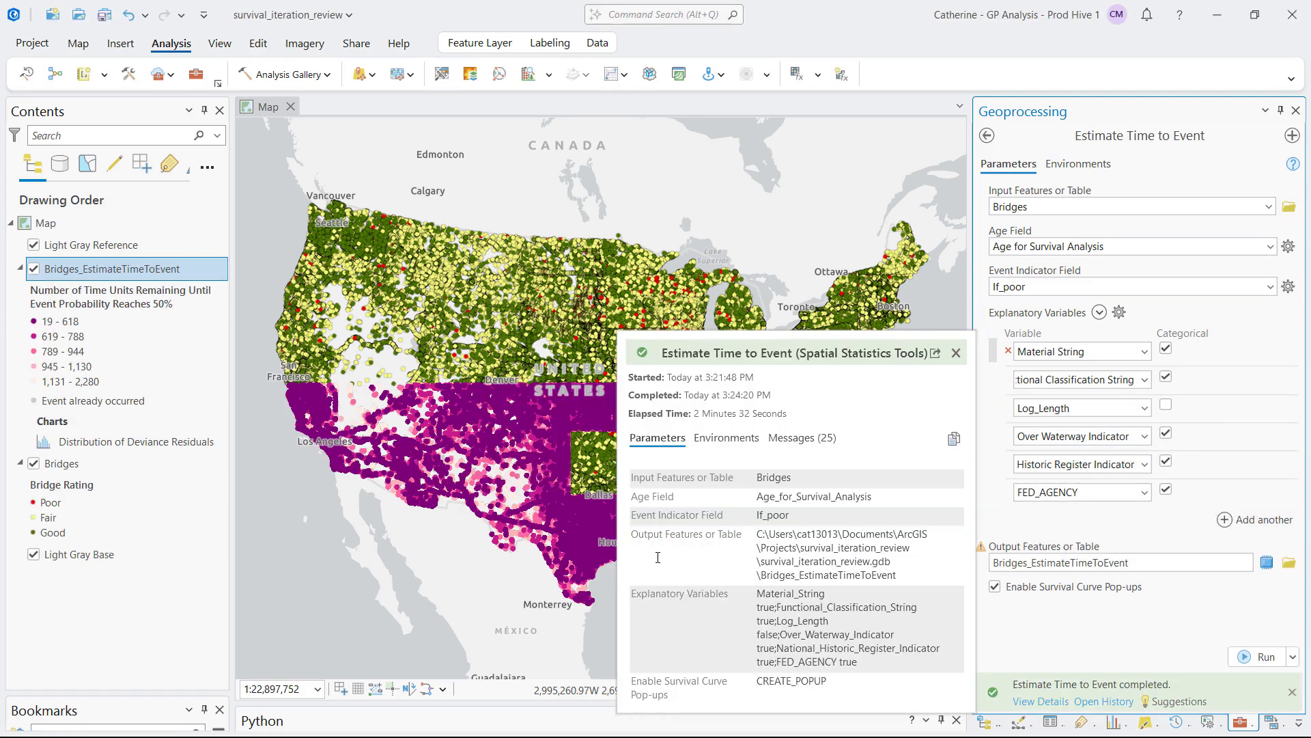
{"action": "left_click", "coordinate": [521, 500]}
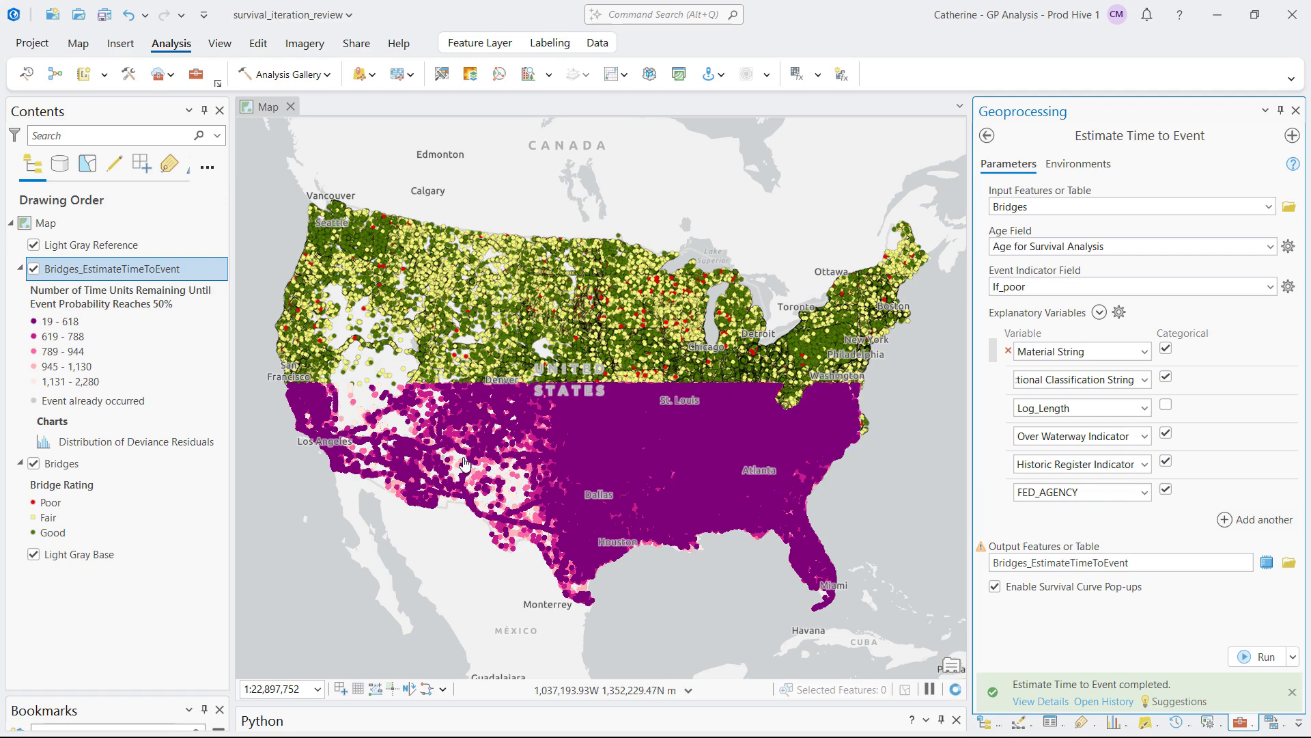
Step: Zoom into New Mexico and inspect a predicted bridge near Albuquerque
{"action": "scroll", "coordinate": [465, 465], "scroll_direction": "up", "scroll_amount": 2}
{"action": "scroll", "coordinate": [465, 464], "scroll_direction": "up", "scroll_amount": 2}
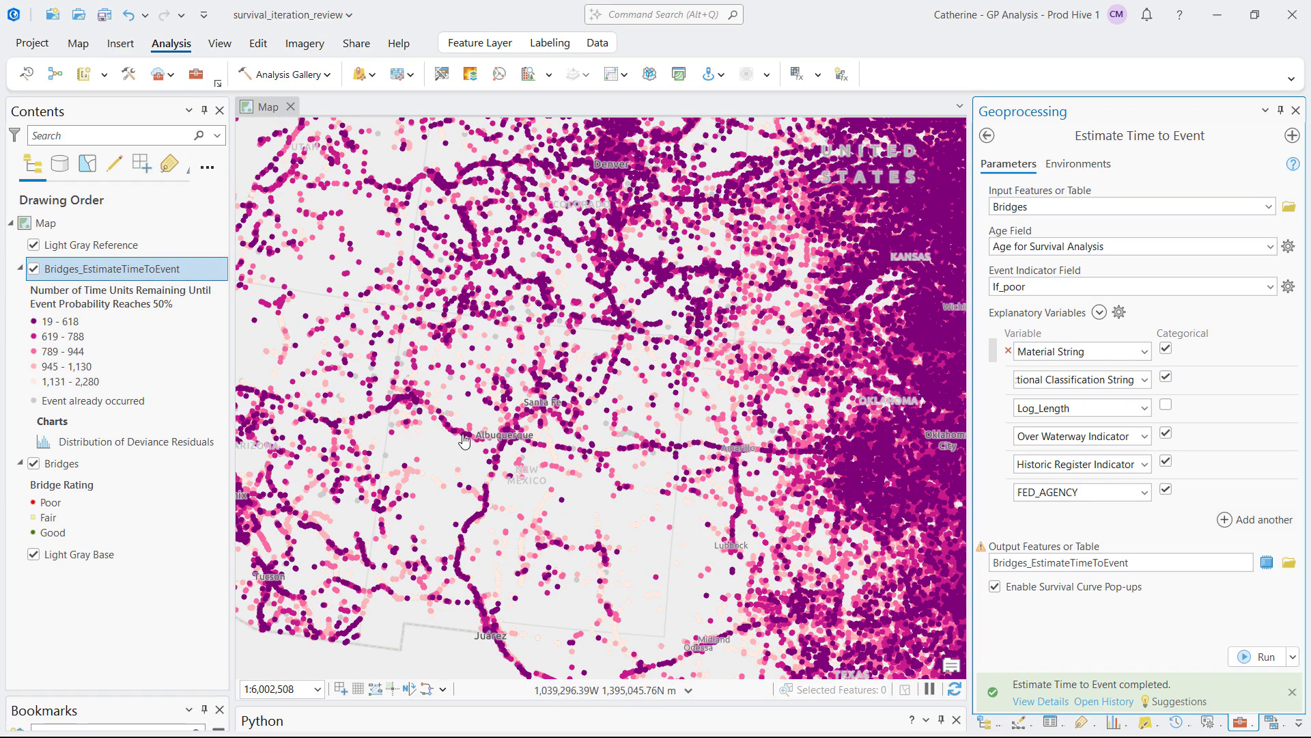
{"action": "left_click", "coordinate": [463, 442]}
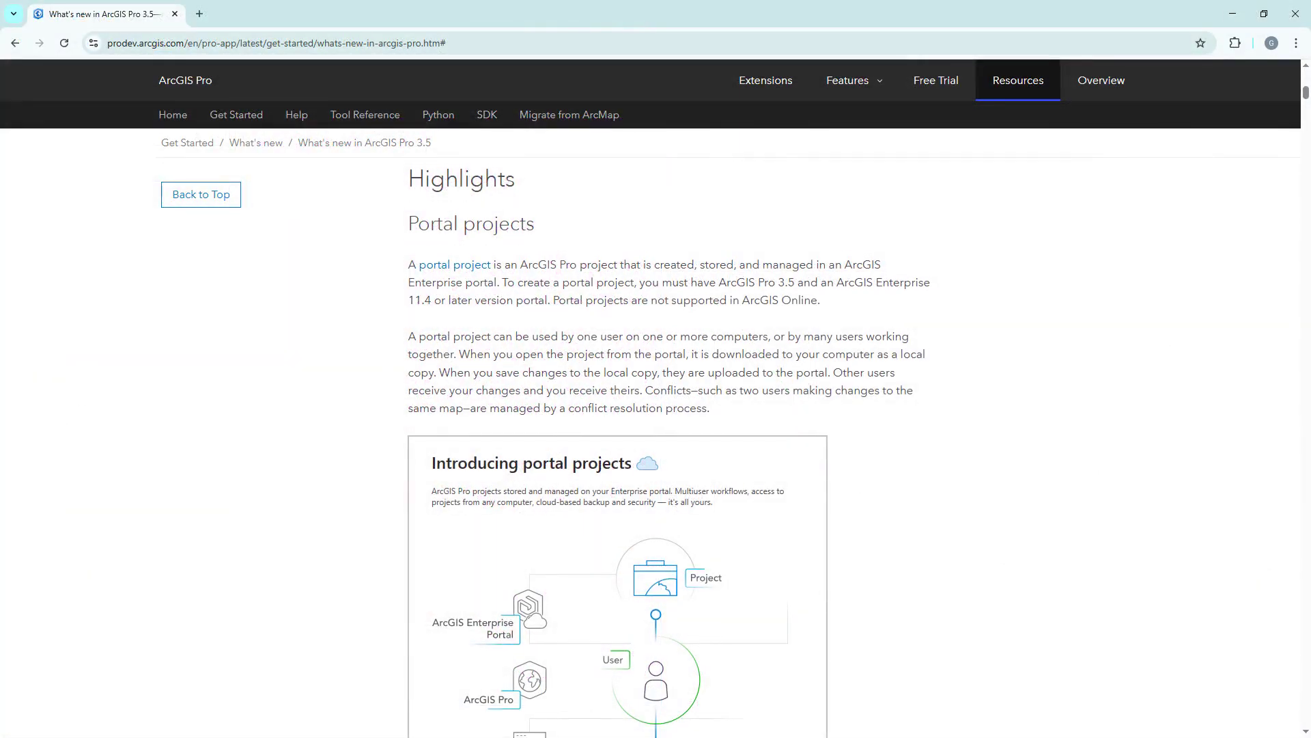
Step: Scroll the What's new in ArcGIS Pro 3.5 page down to the Estimate Time to Event highlight
{"action": "scroll", "coordinate": [670, 444], "scroll_direction": "down", "scroll_amount": 2}
{"action": "scroll", "coordinate": [669, 444], "scroll_direction": "down", "scroll_amount": 5}
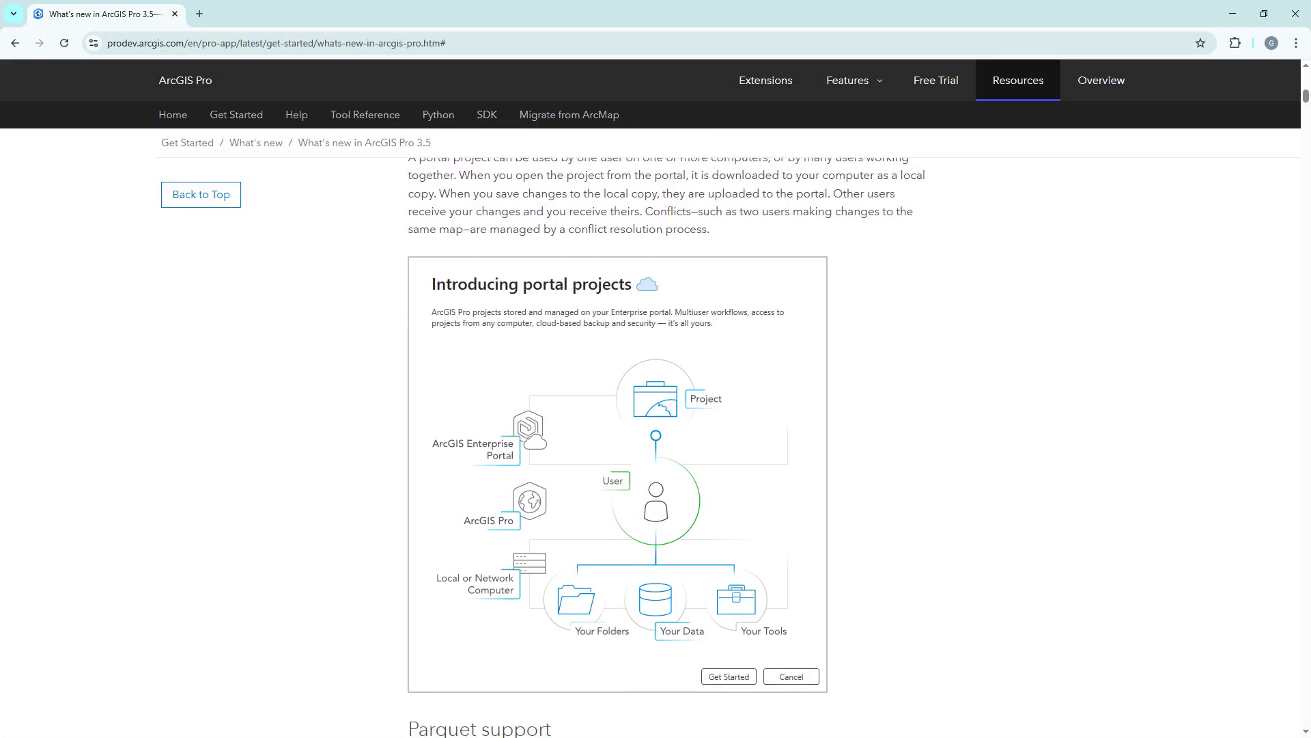
{"action": "scroll", "coordinate": [669, 444], "scroll_direction": "down", "scroll_amount": 9}
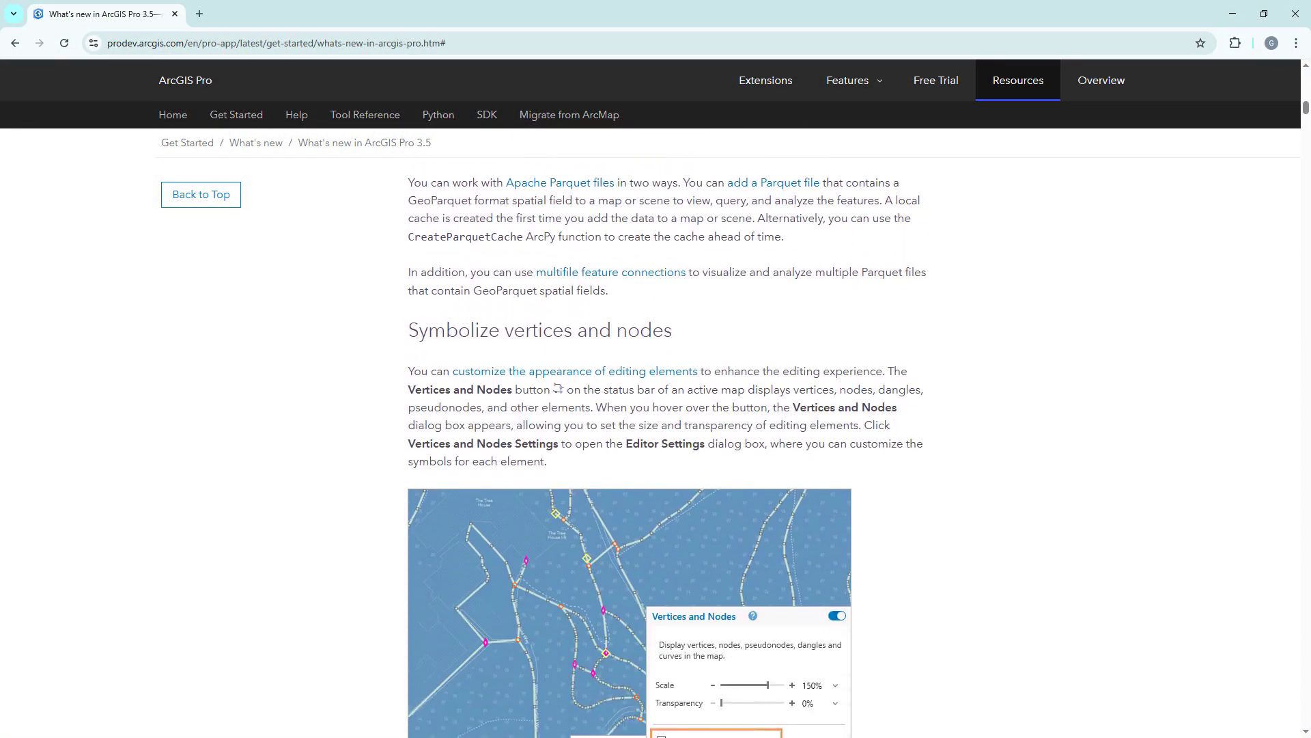
{"action": "scroll", "coordinate": [656, 444], "scroll_direction": "down", "scroll_amount": 17}
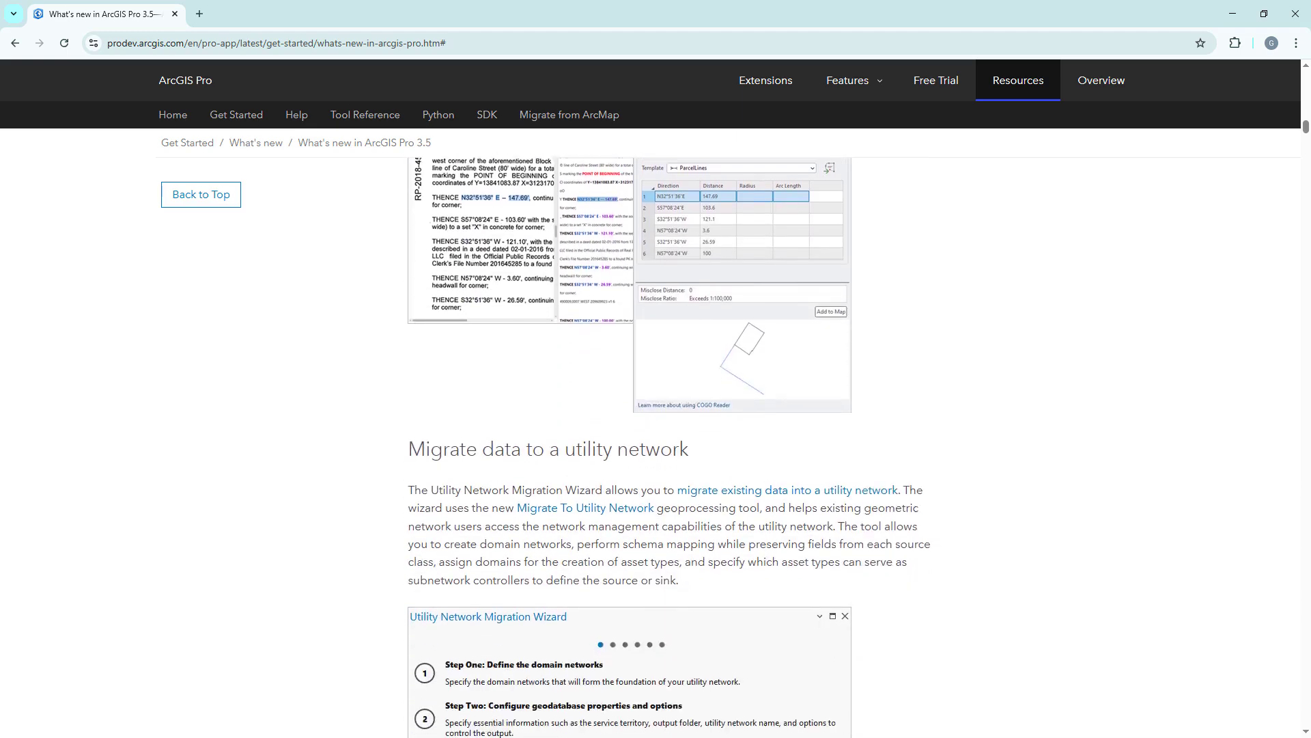
{"action": "scroll", "coordinate": [656, 444], "scroll_direction": "down", "scroll_amount": 18}
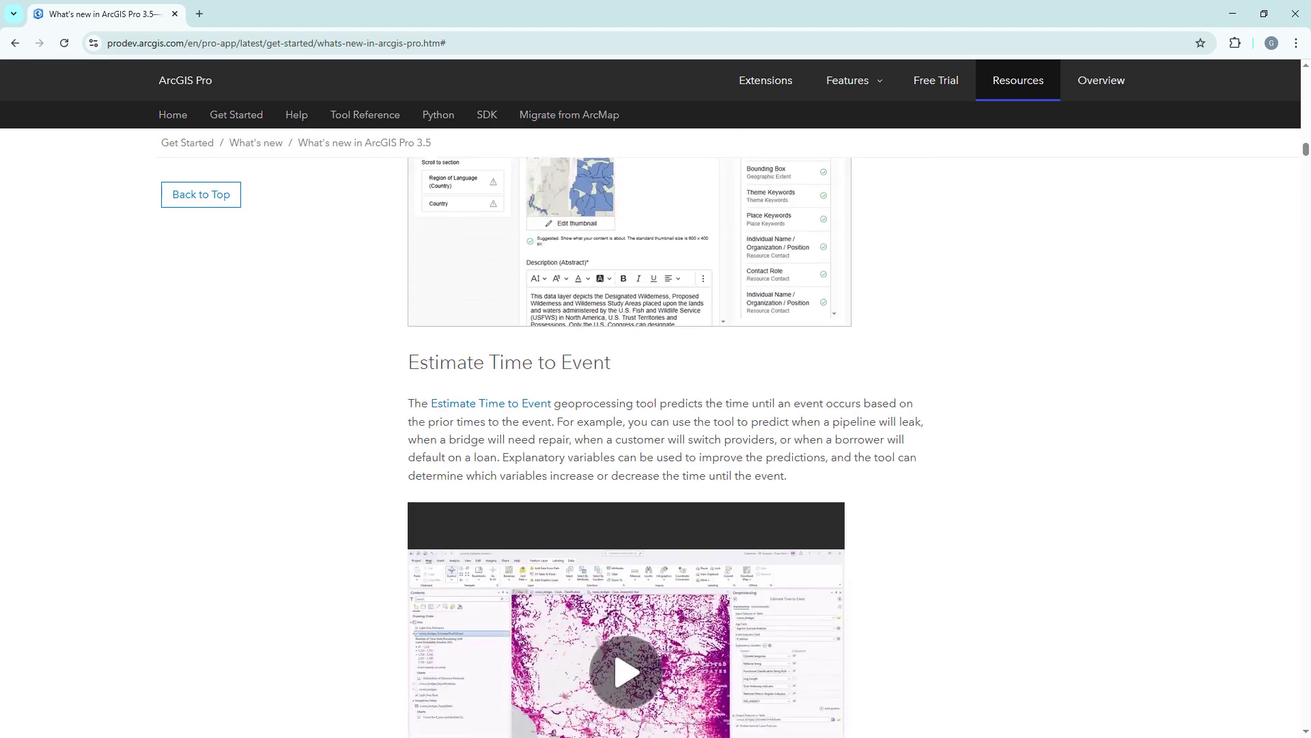